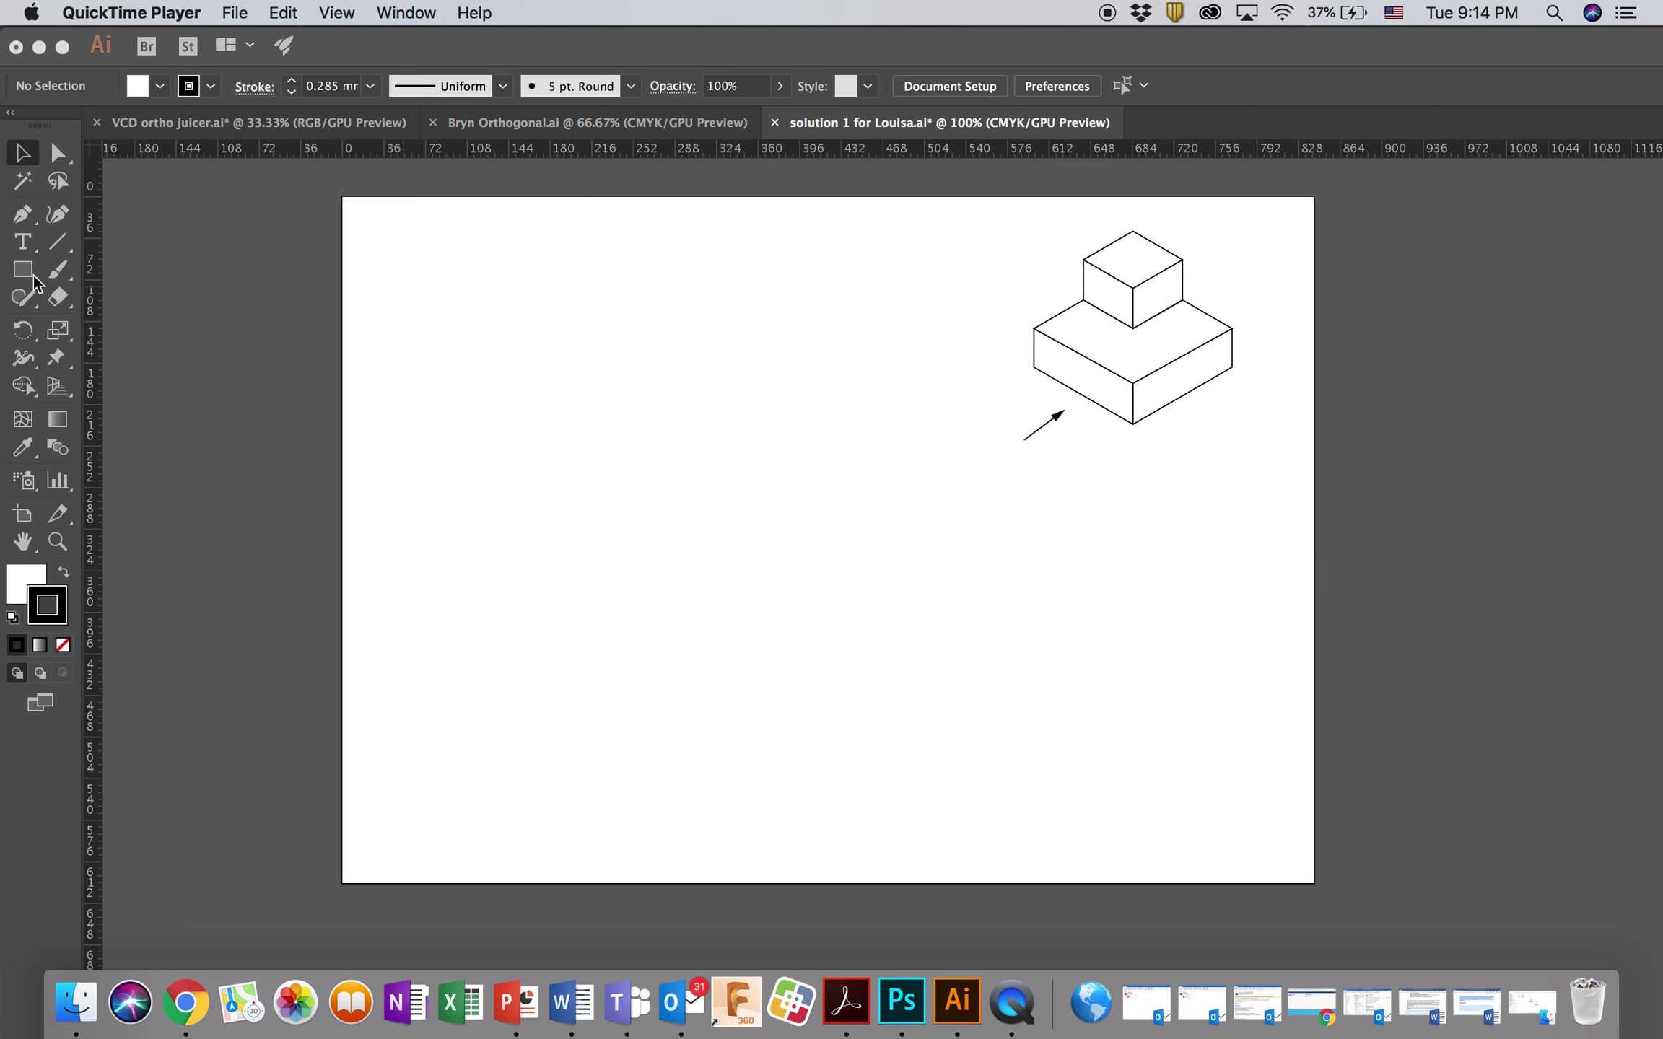
Trace the base's lower-right edge with the Pen tool and move the traced line into the empty space below the isometric solid
left_click(26, 221)
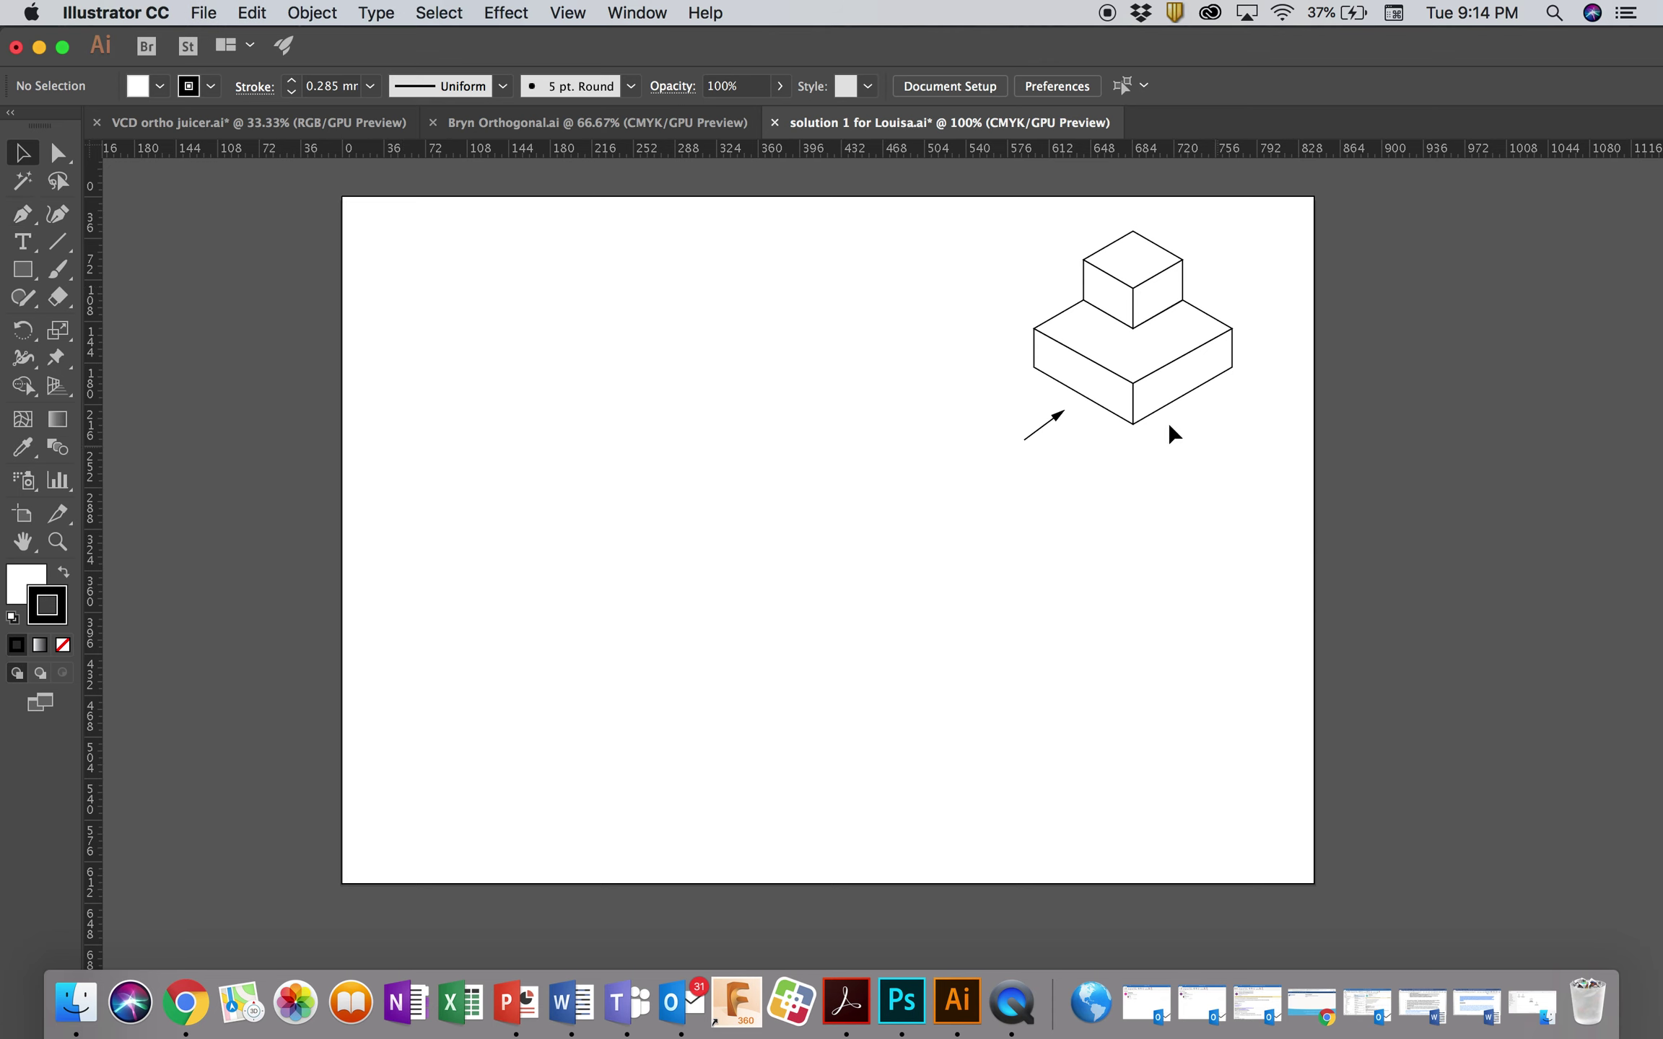
left_click(22, 214)
left_click(1132, 425)
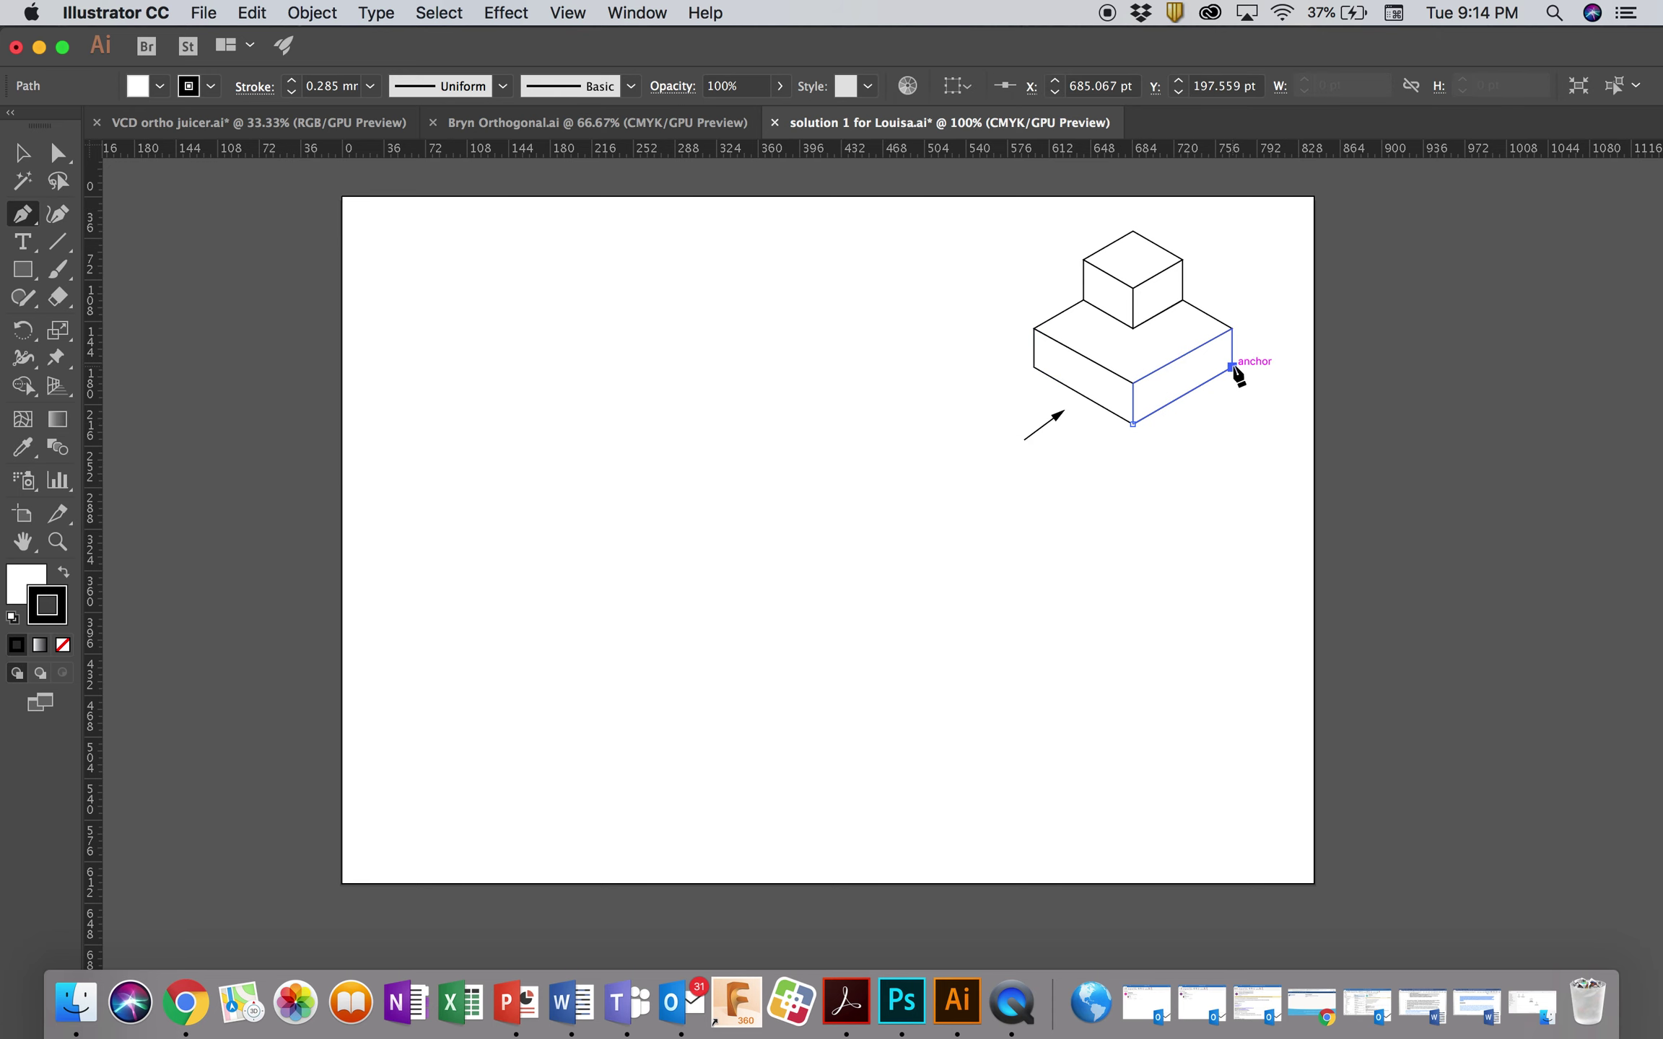
left_click(1231, 367)
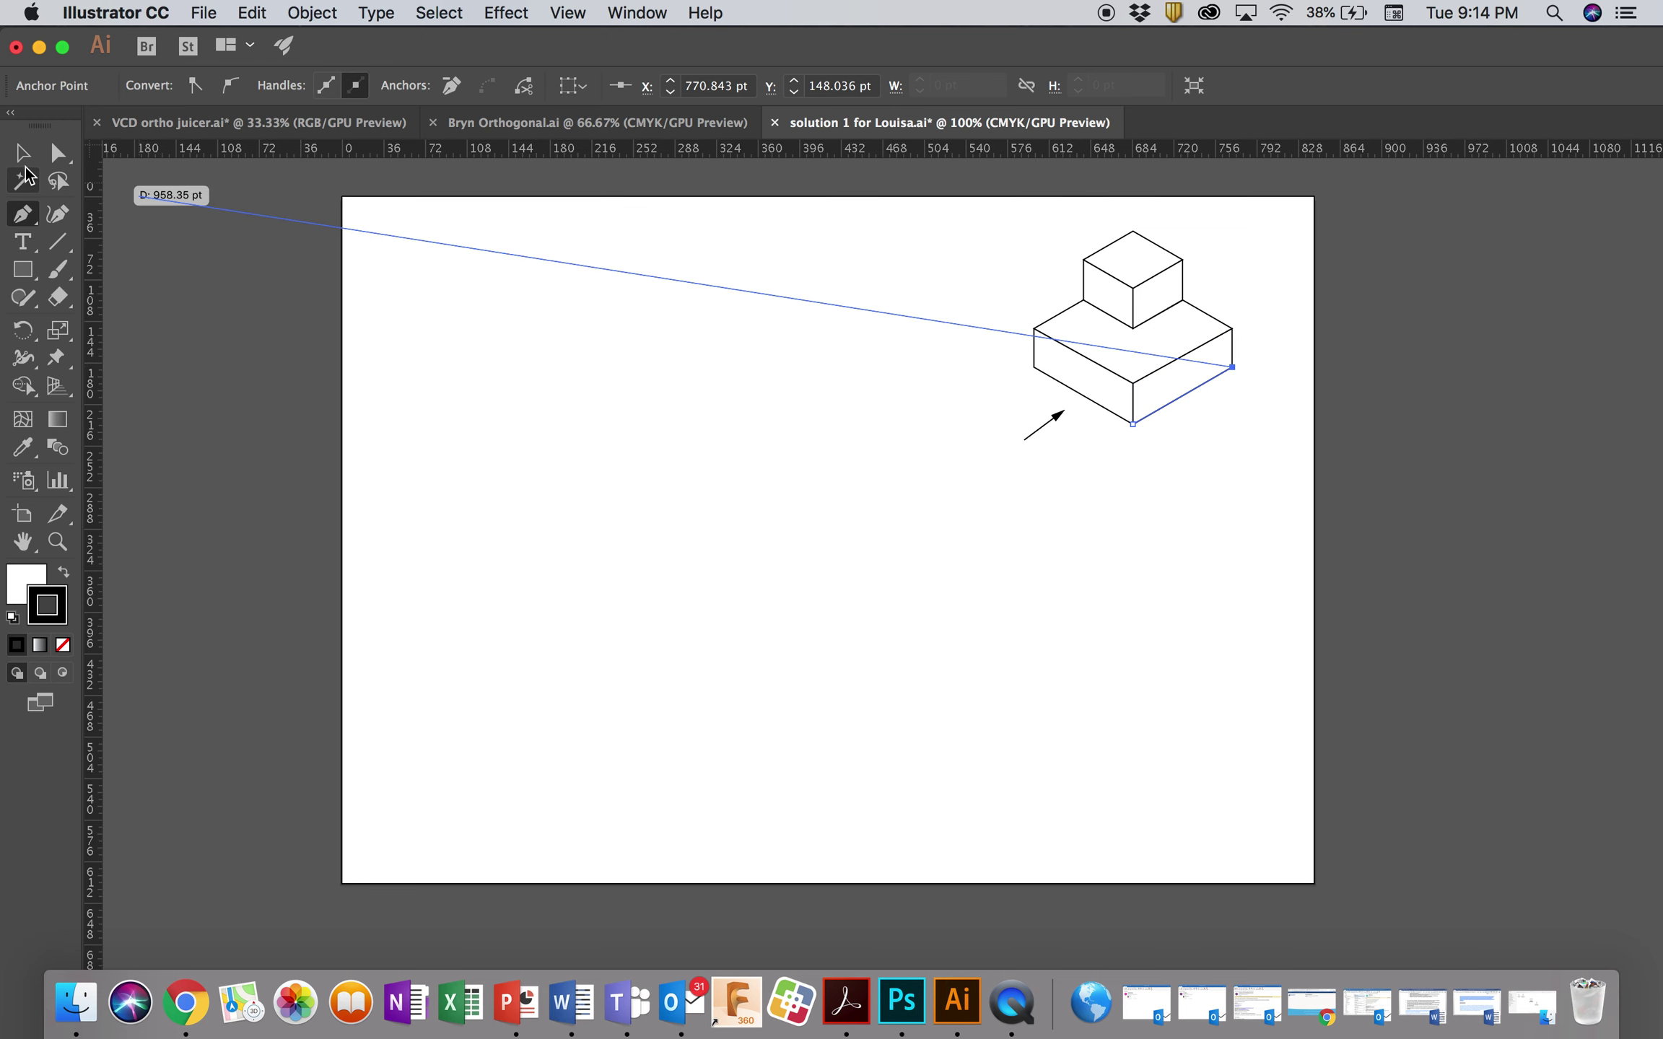
left_click(22, 152)
left_click_drag(1189, 390, 1139, 500)
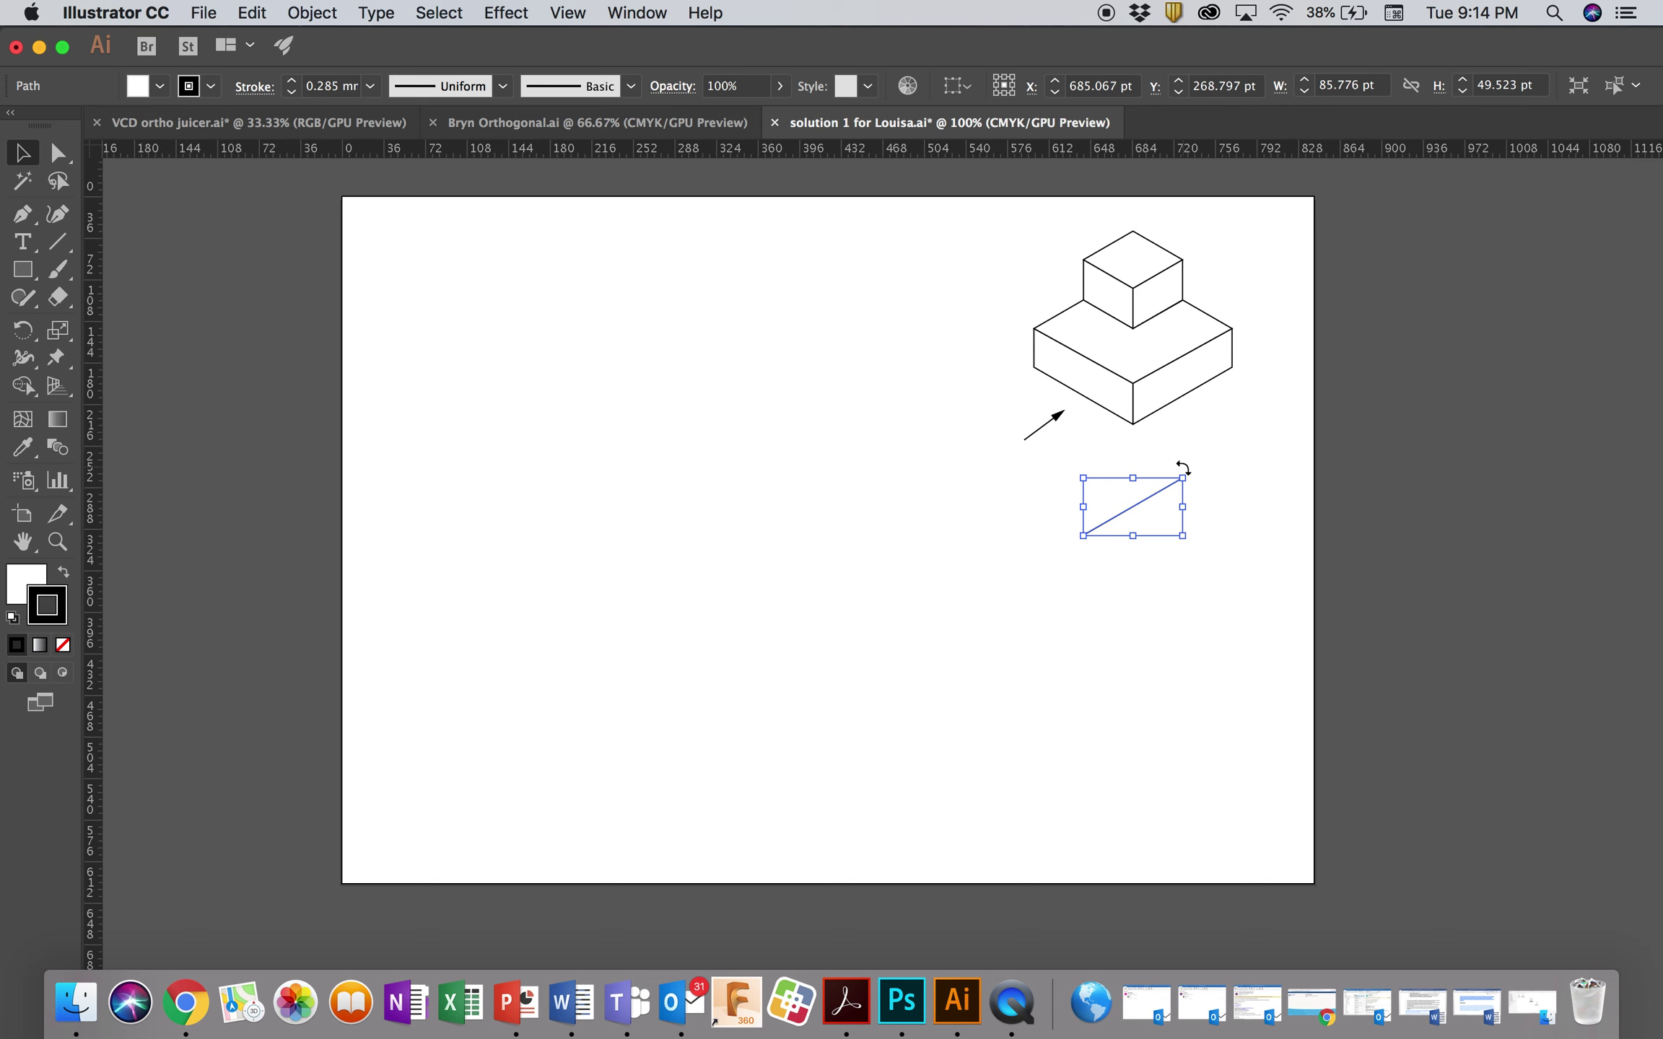
Rotate the traced line clockwise until it lies horizontal
left_click_drag(1183, 469, 1199, 477)
key("super+equal")
key("super+equal")
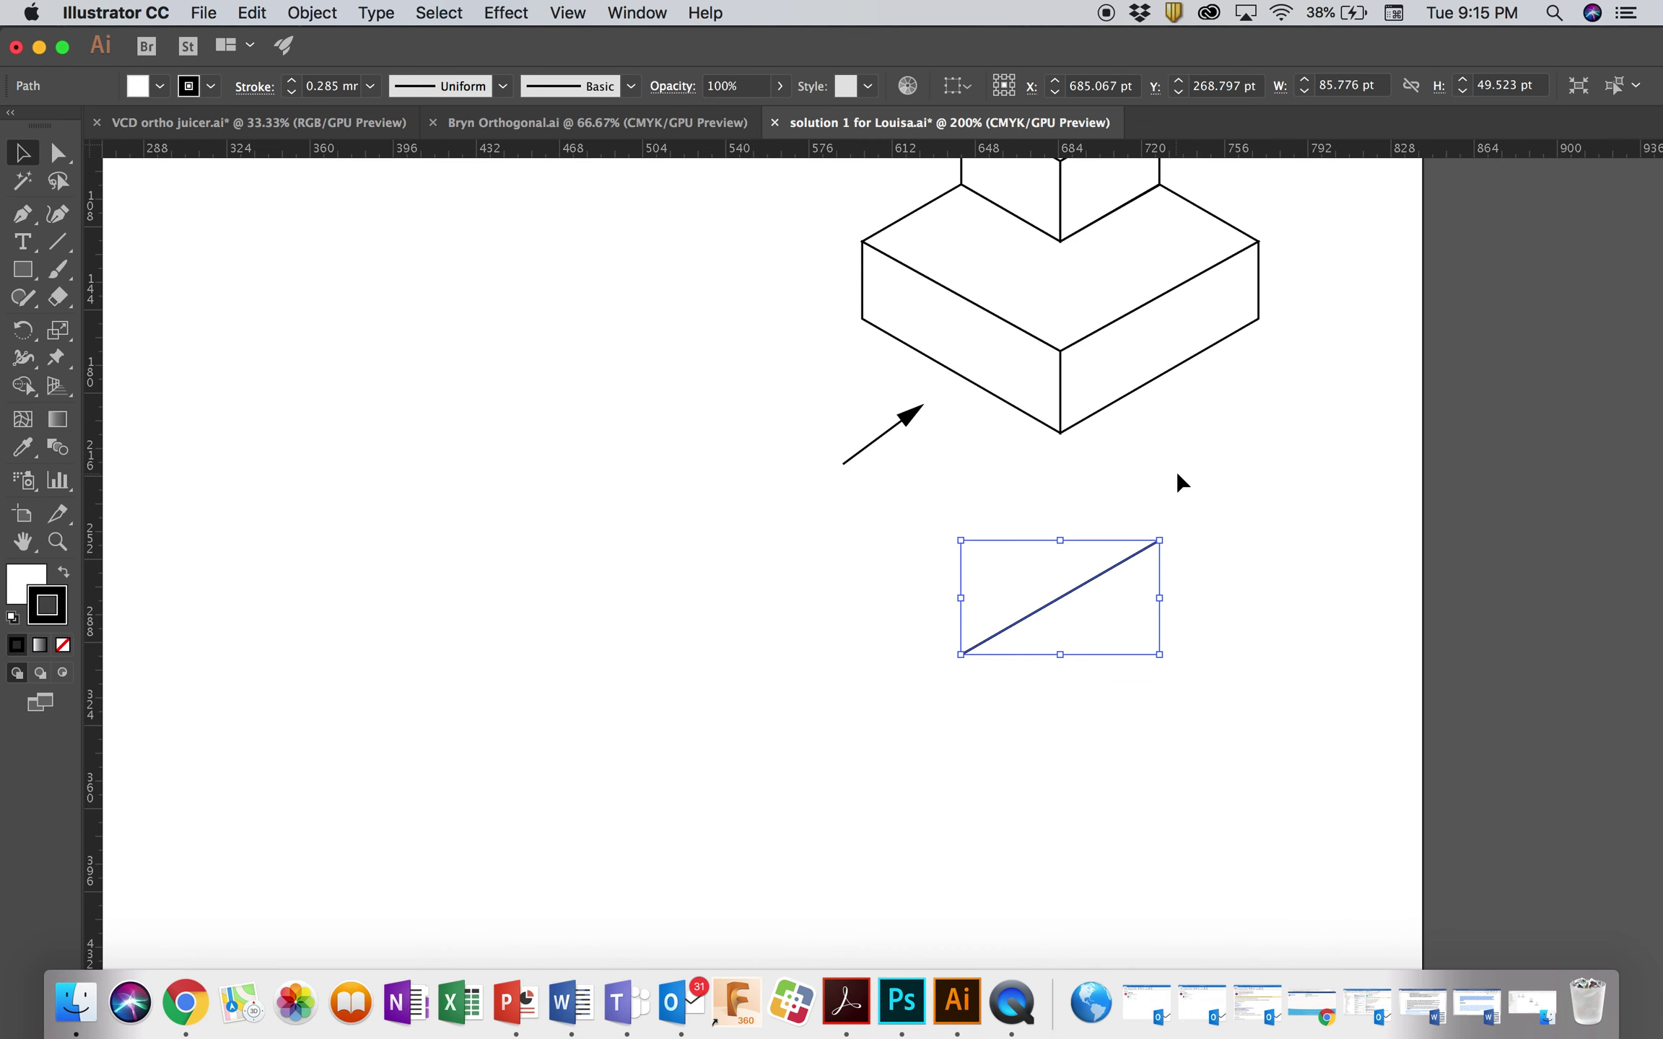
left_click_drag(1175, 534, 1215, 596)
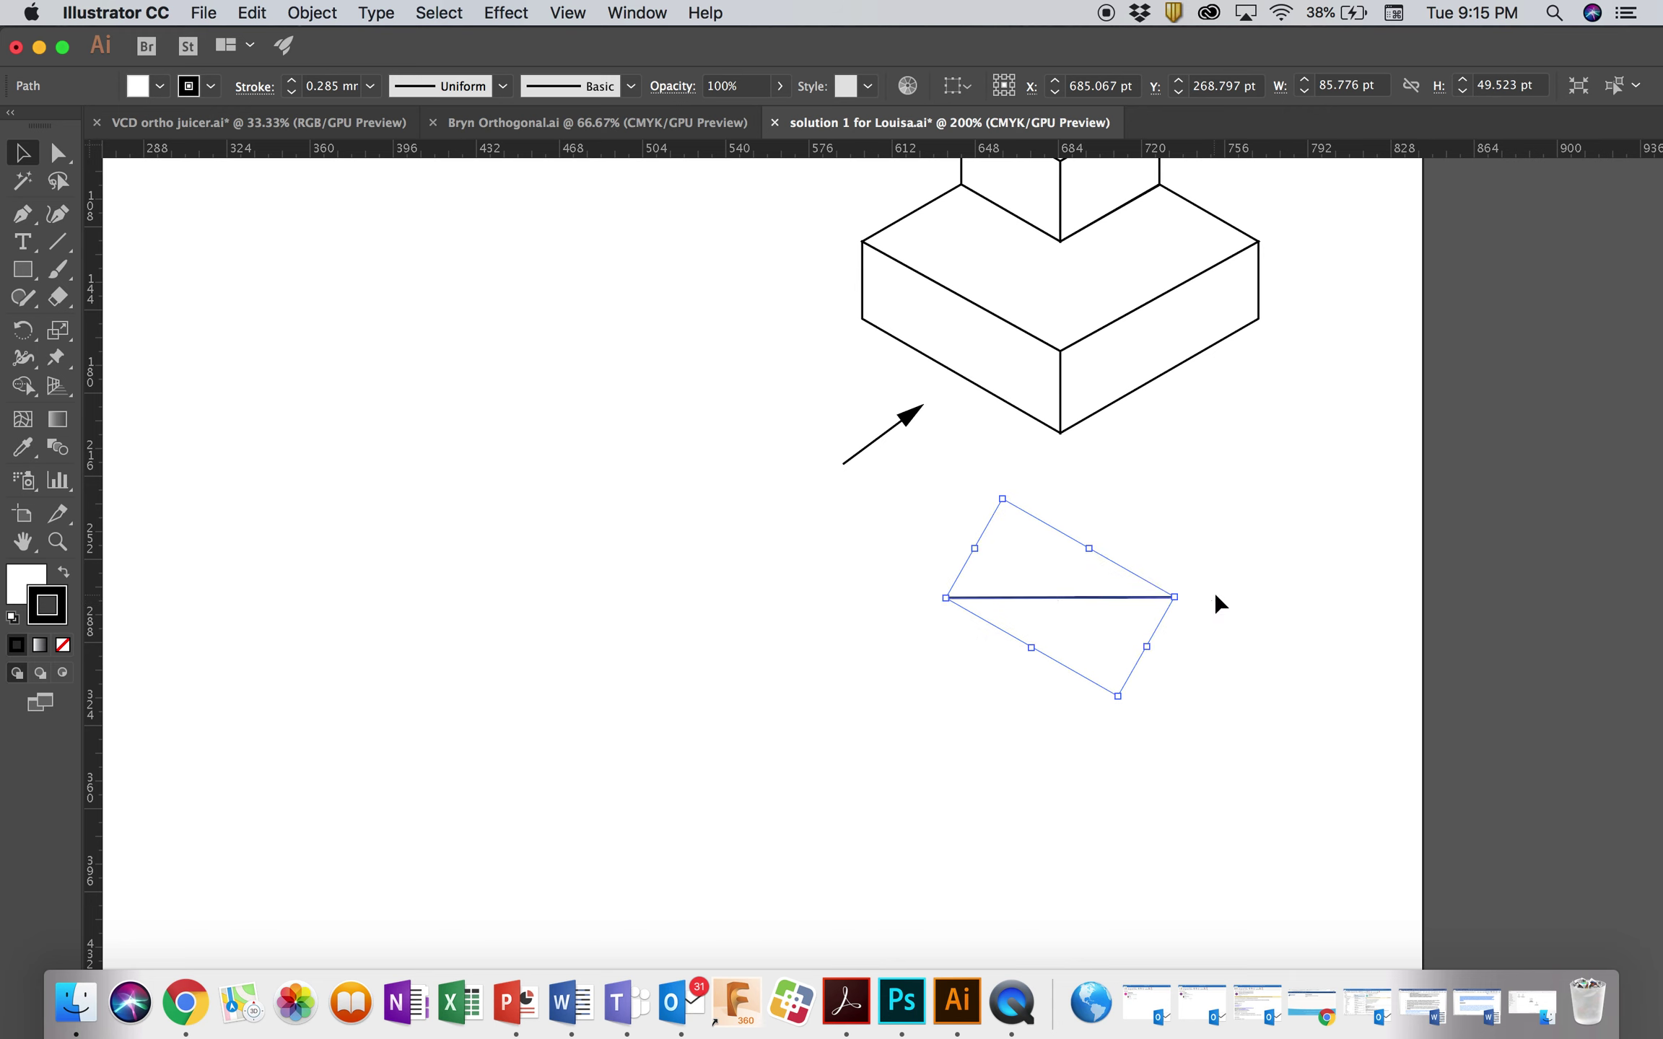
left_click(600, 575)
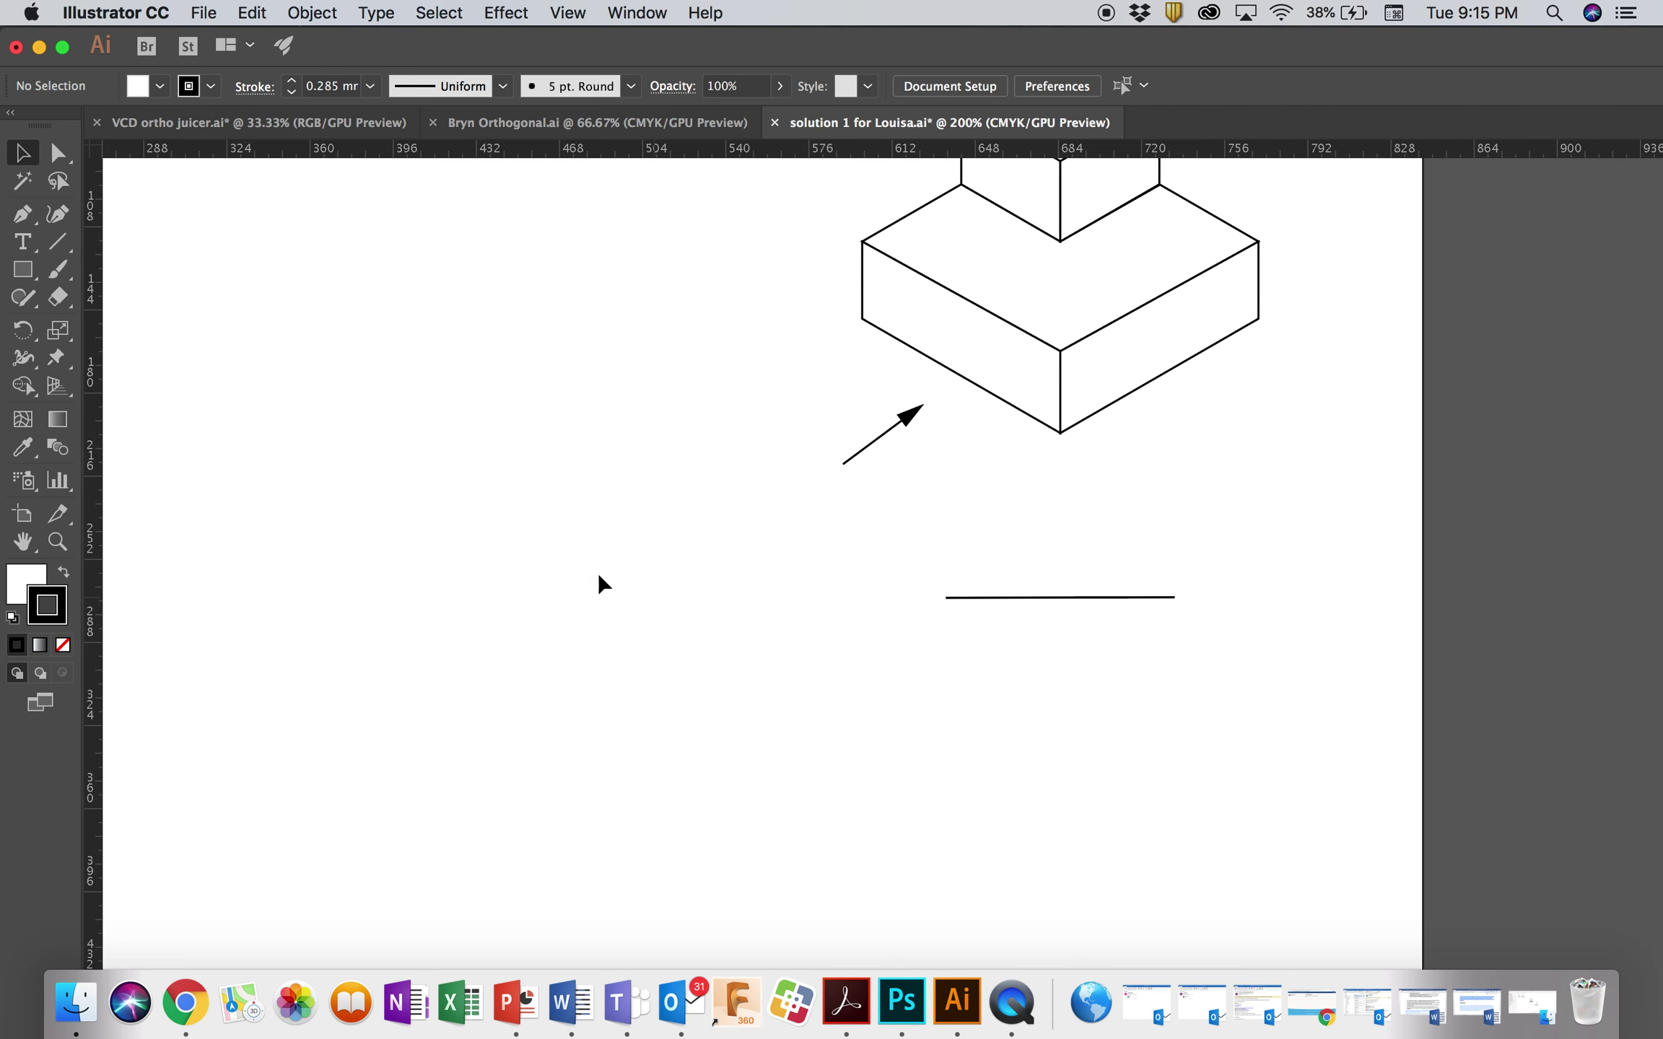
Draw a rectangle about 73 x 36 pt, as tall as the base's front vertical edge, and set its lower-left corner on the horizontal line's left end
left_click(23, 272)
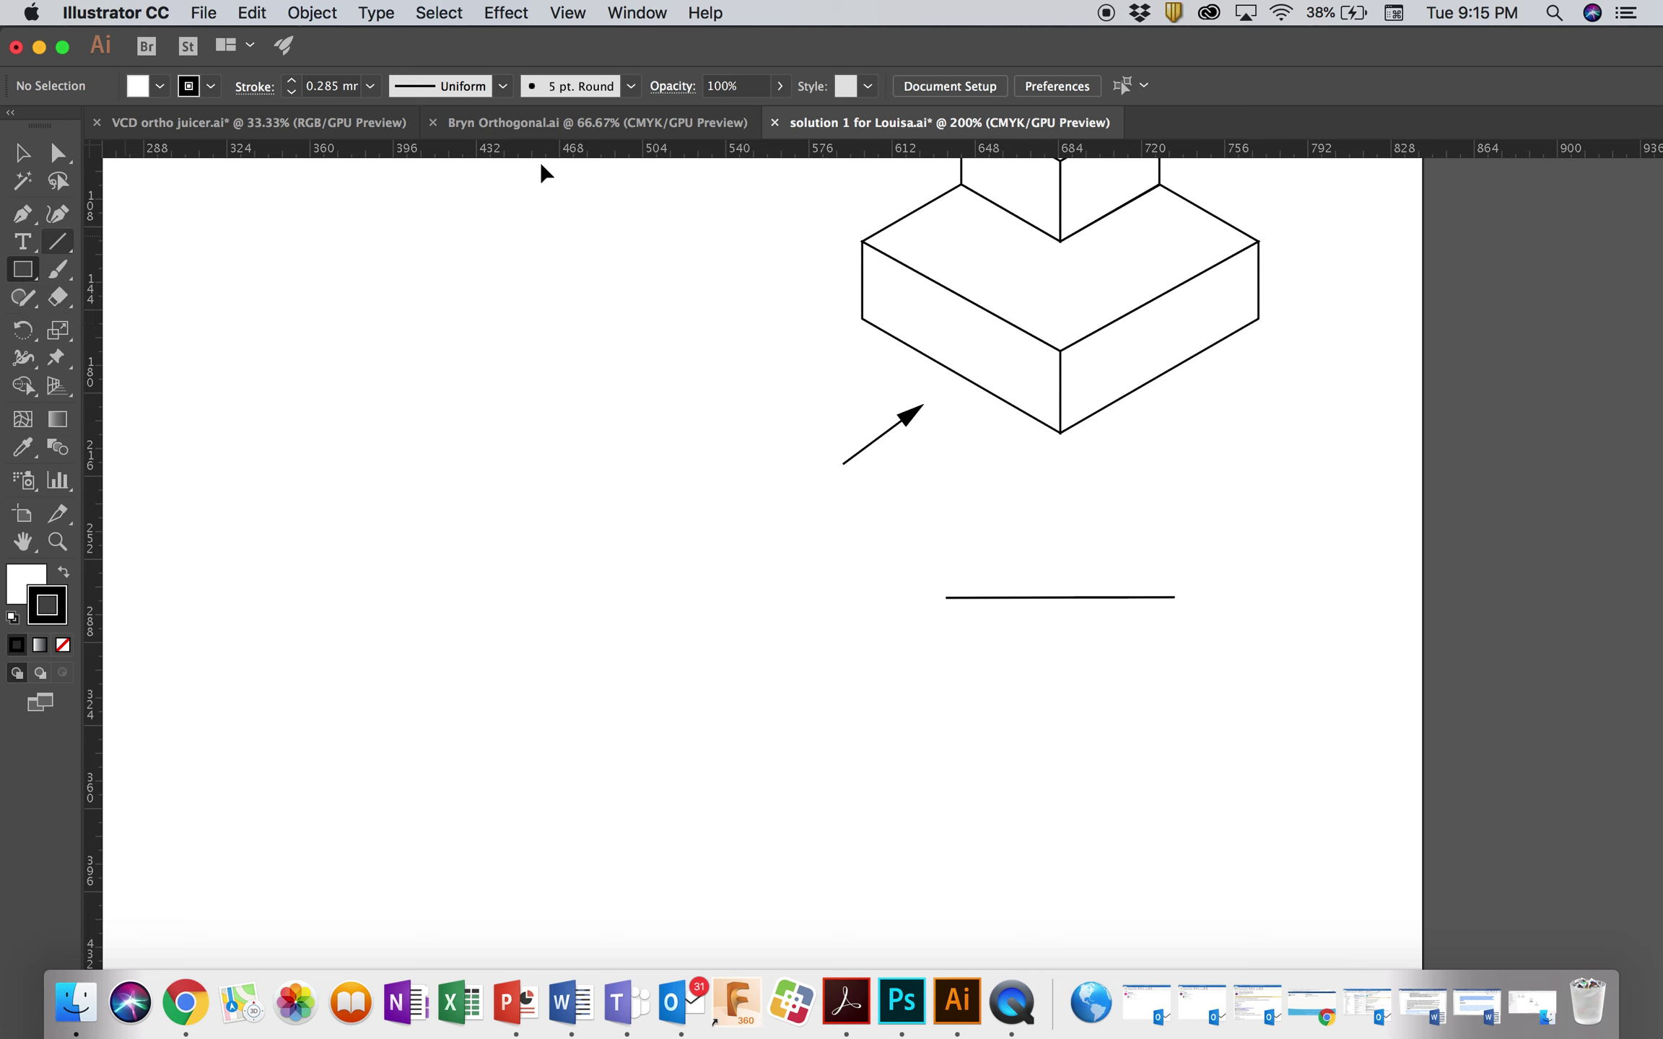
left_click_drag(1060, 352, 1229, 434)
left_click(22, 153)
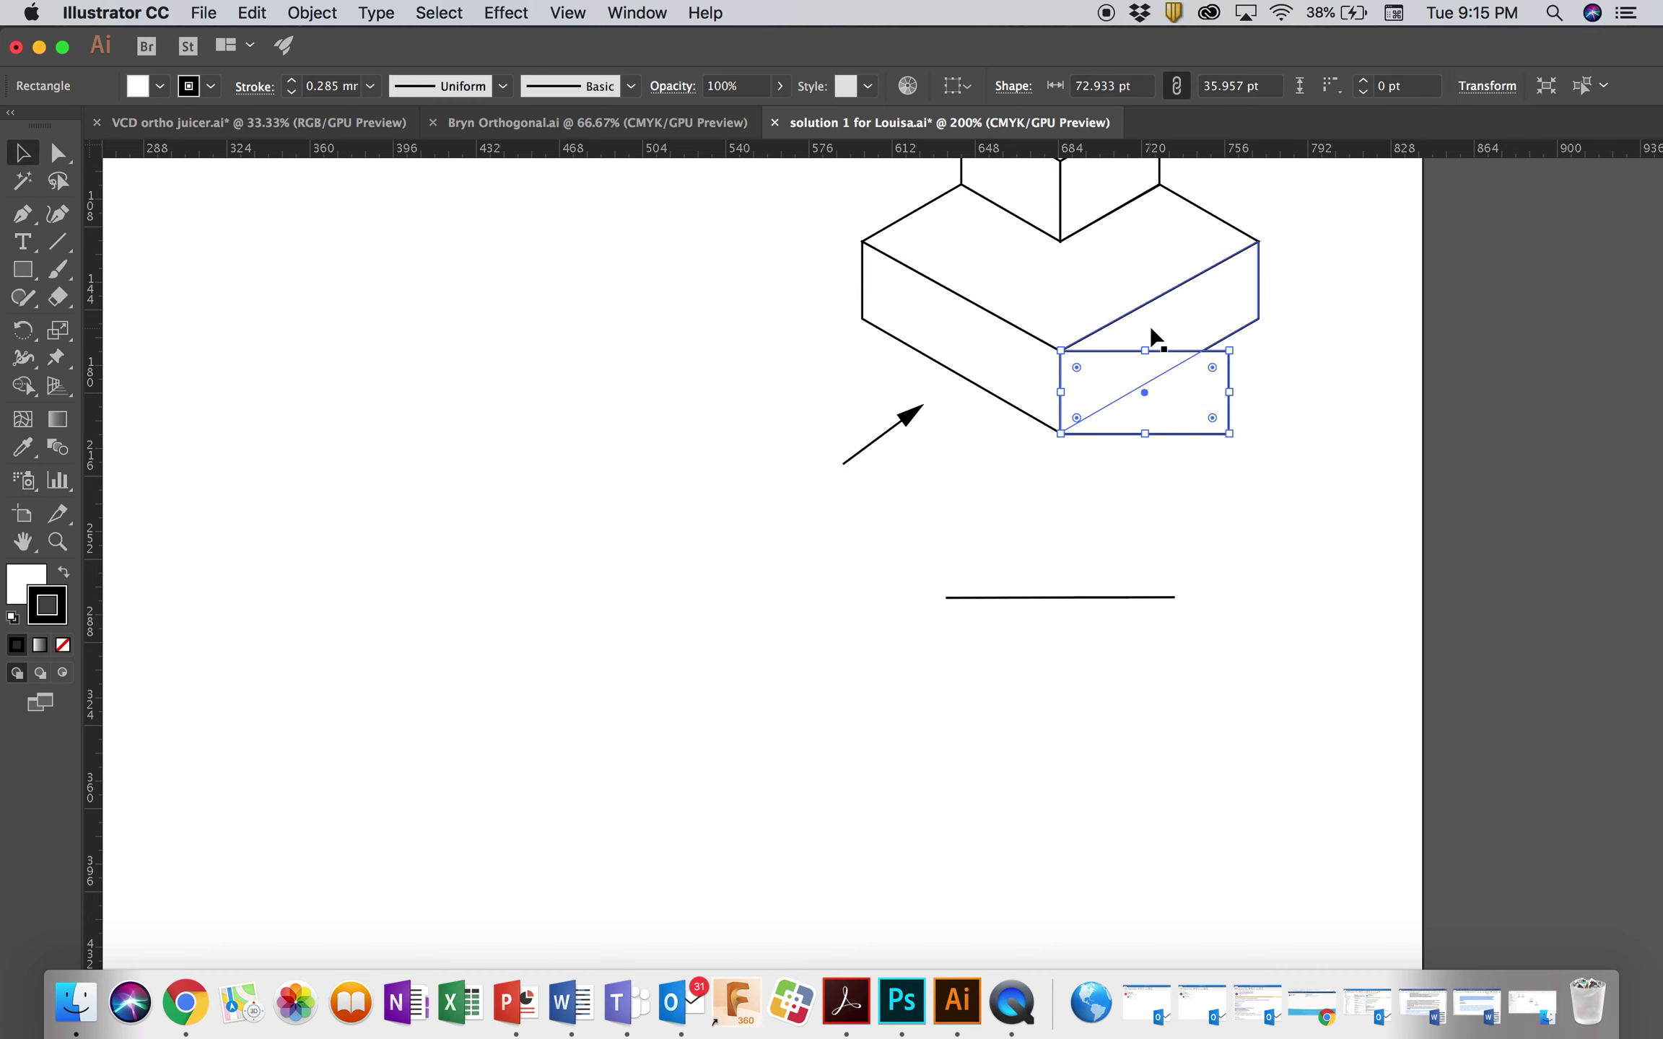
left_click_drag(1170, 354, 1057, 517)
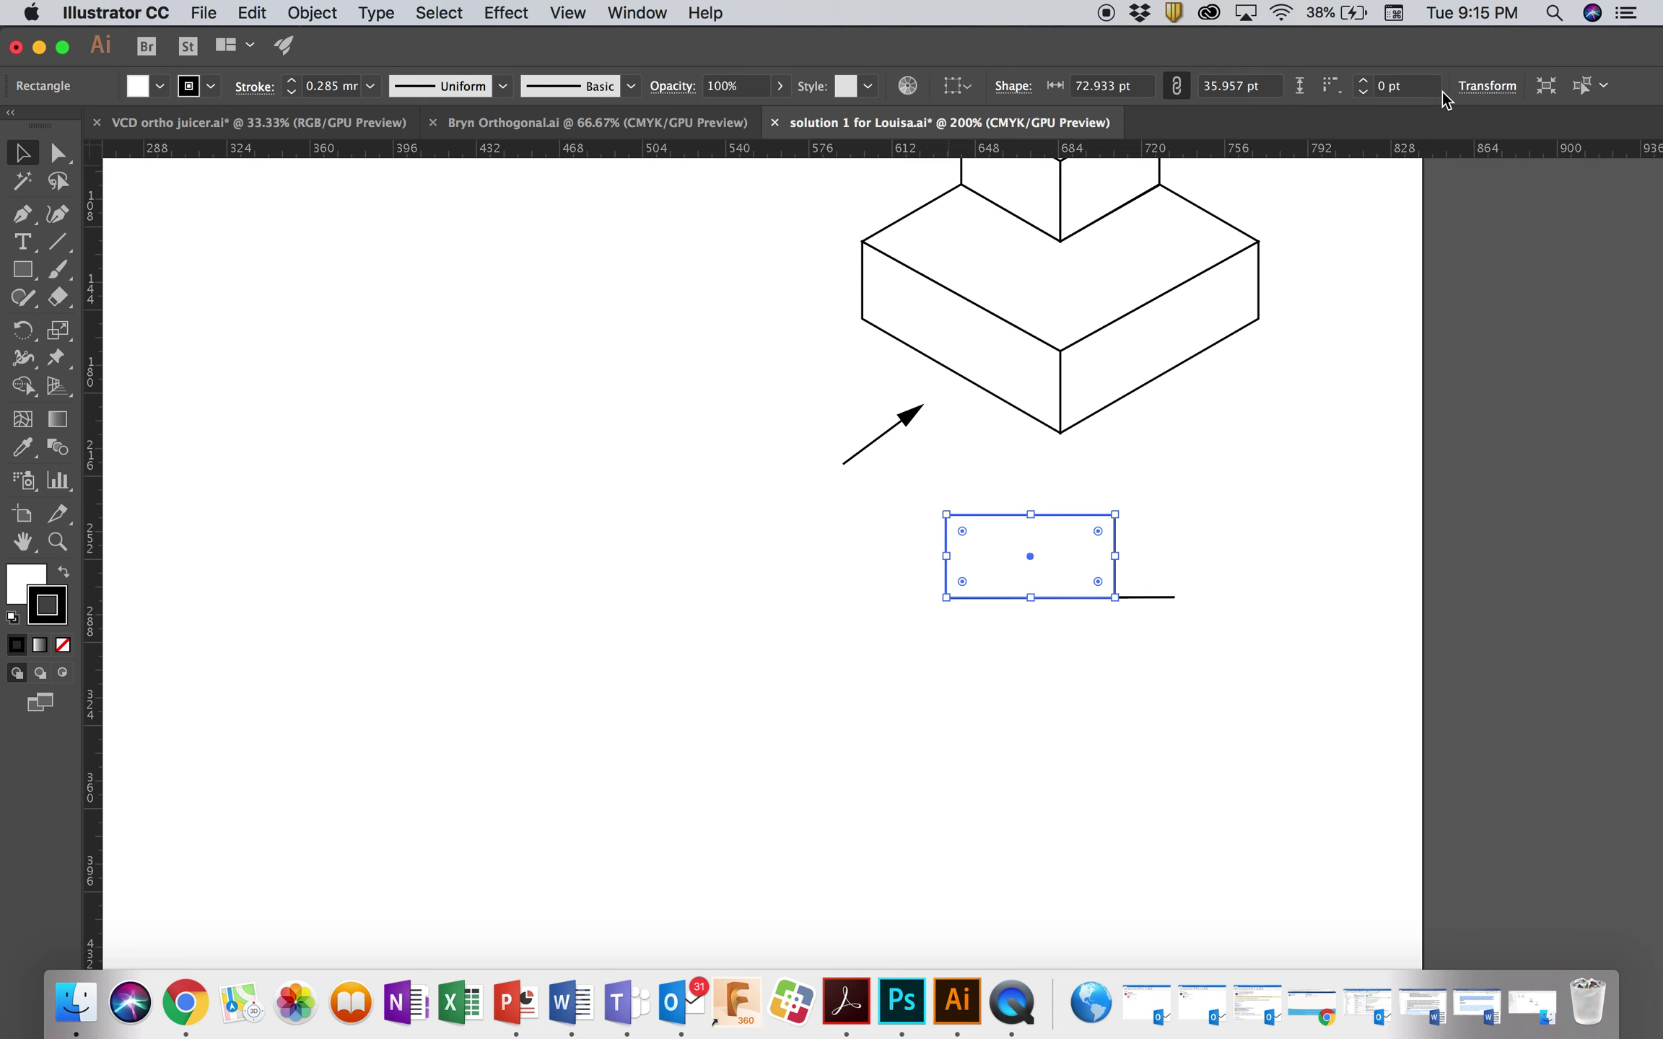
Widen the rectangle to the full length of the horizontal line, about 99 pt, and move it to the empty area lower left of the solid
left_click(1480, 88)
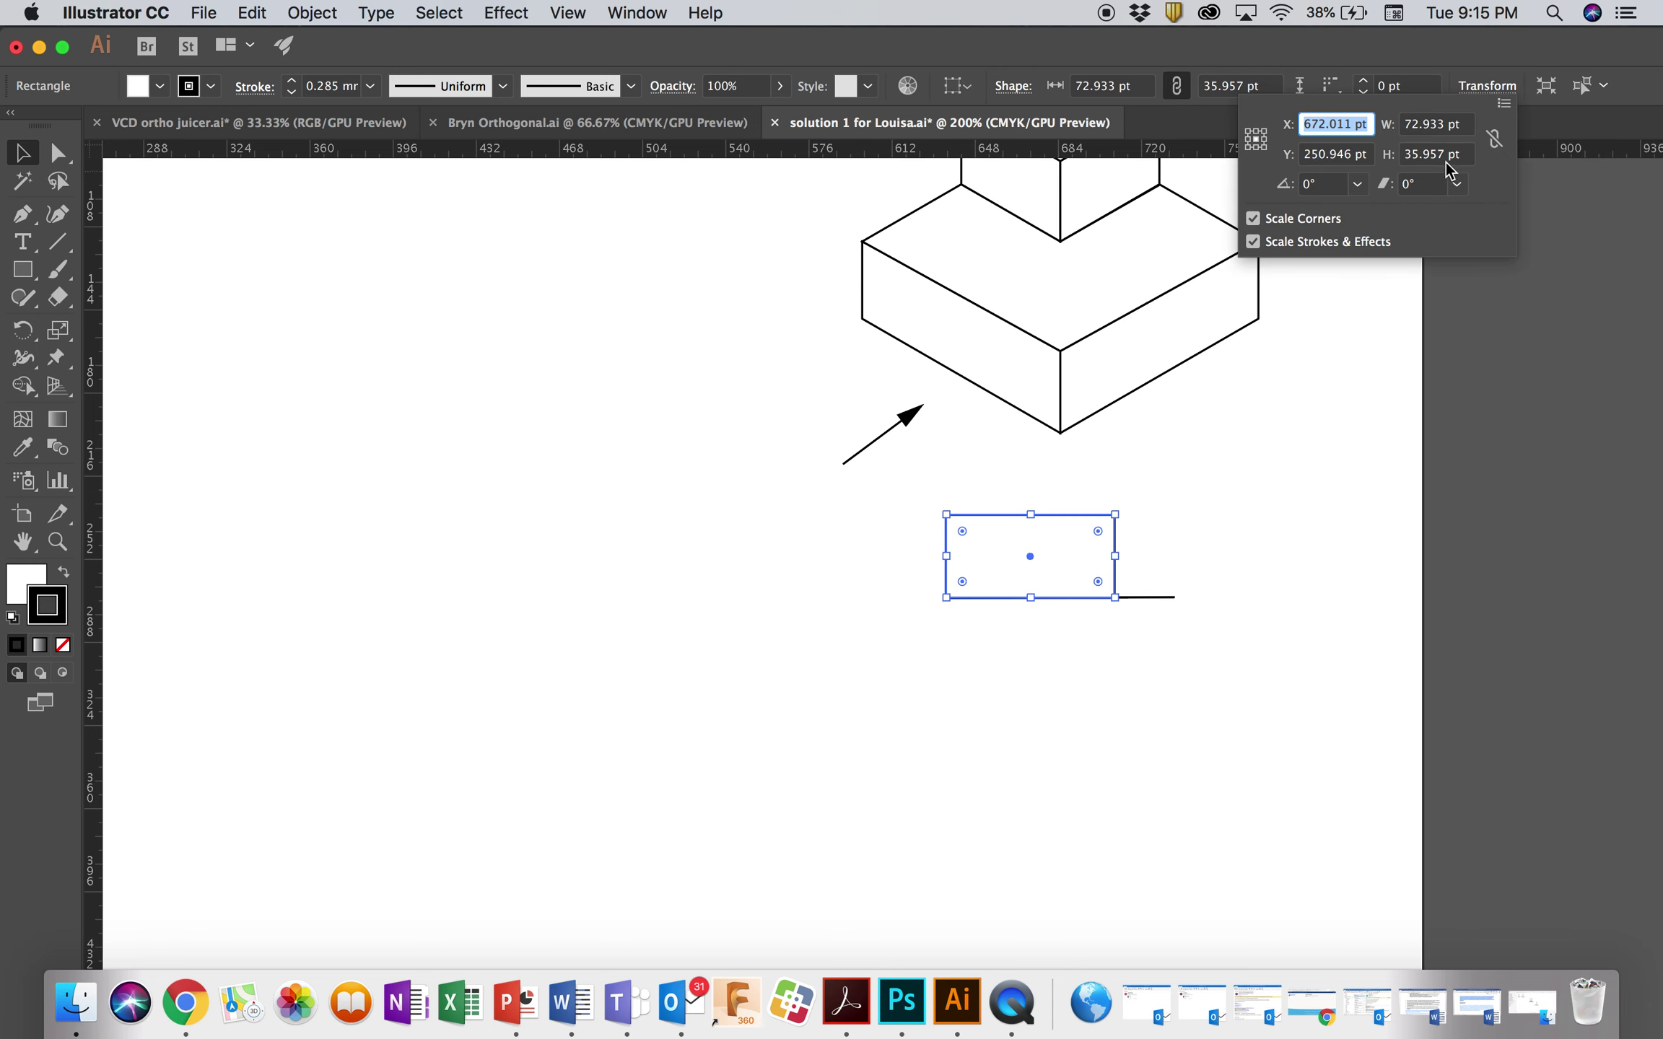
left_click(1117, 559)
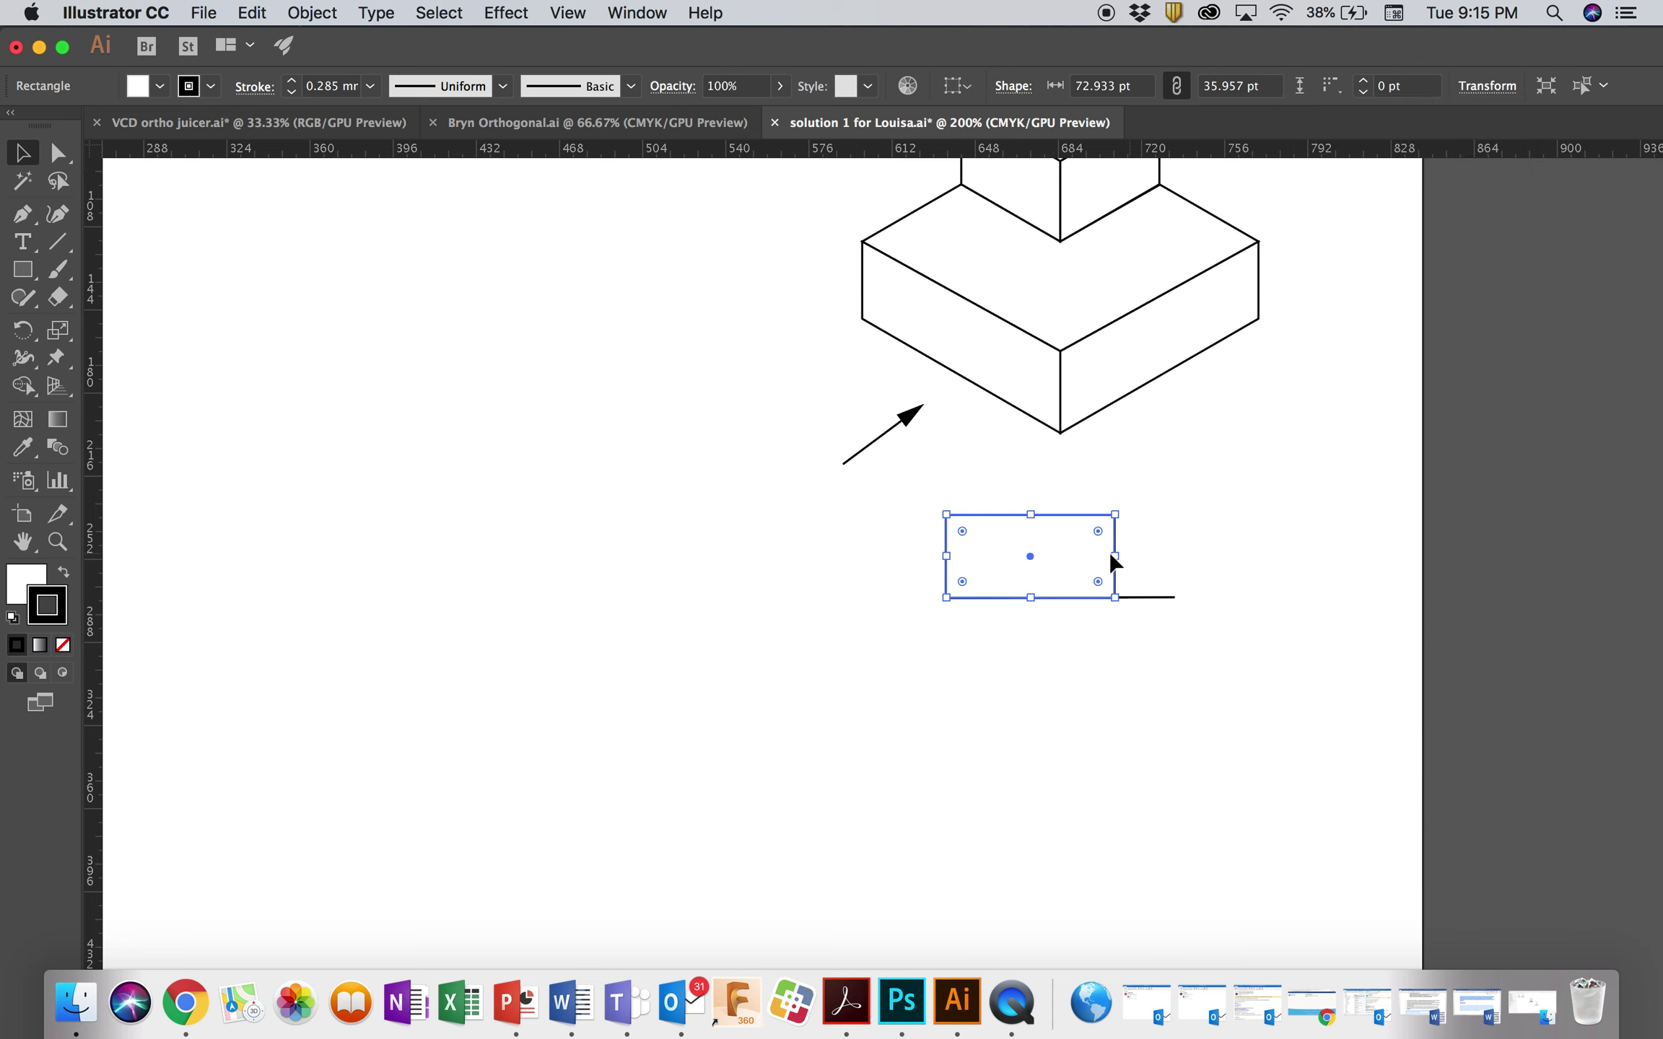
left_click_drag(1115, 556, 573, 651)
Delete the horizontal reference line below the isometric solid
left_click(1203, 664)
left_click(1002, 598)
key("Delete")
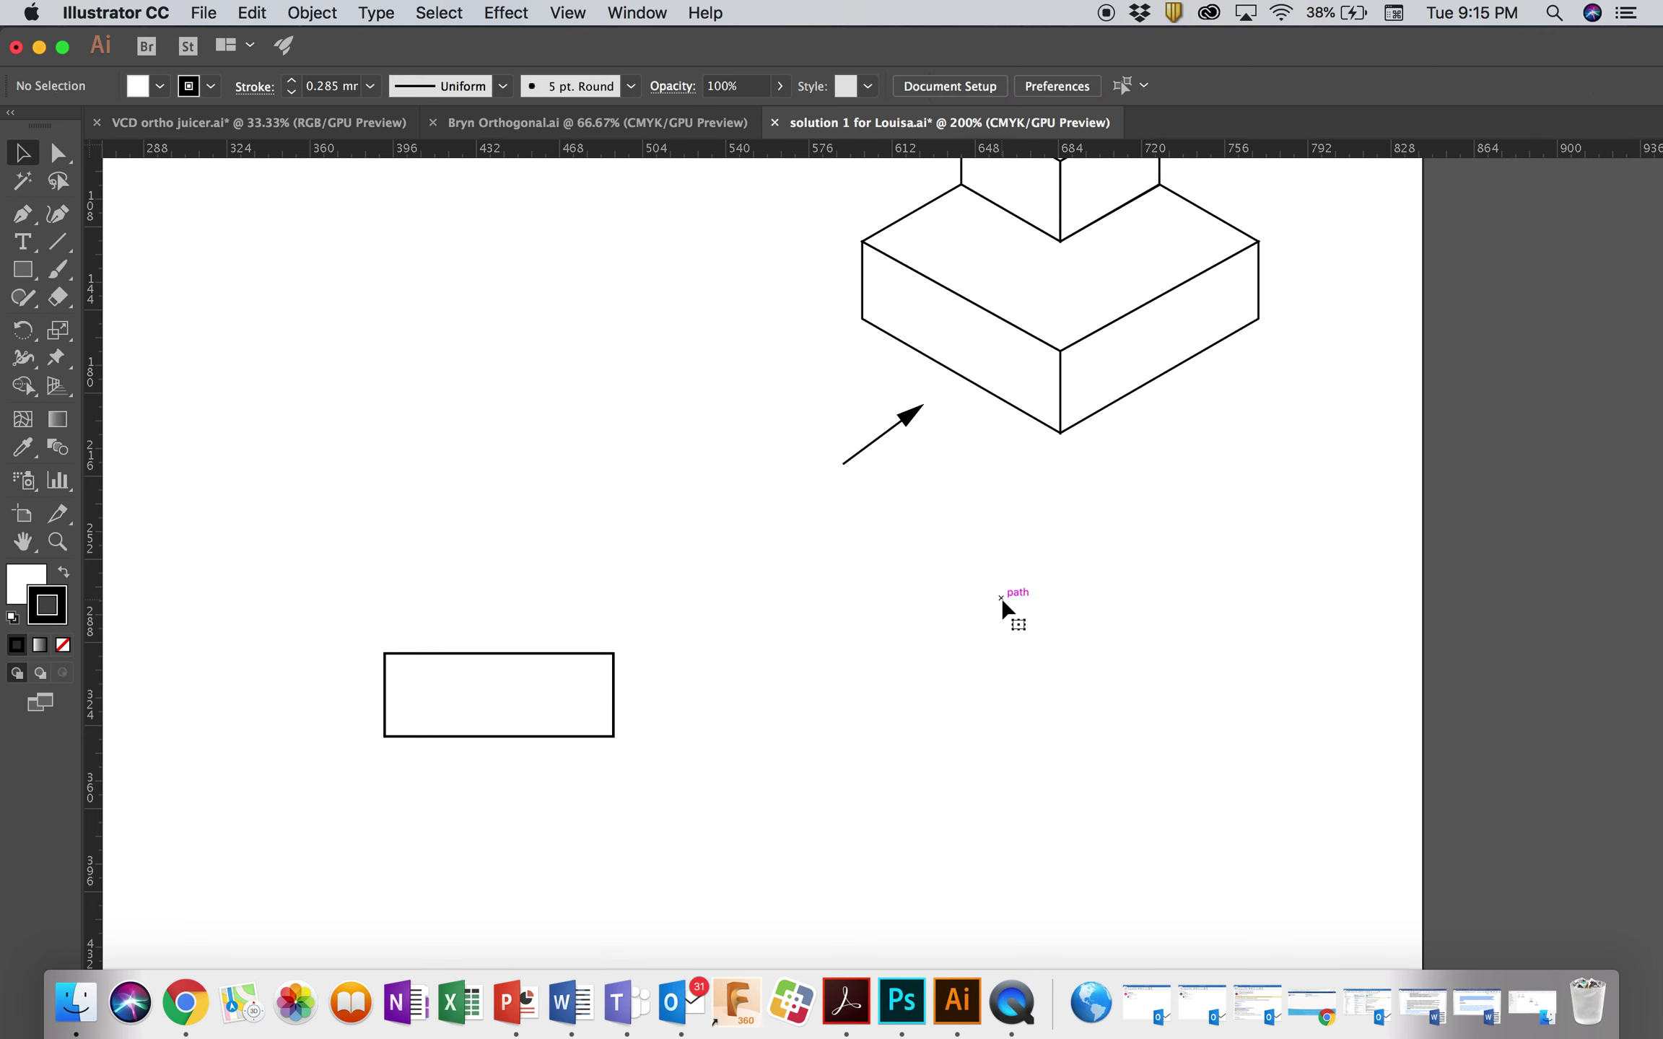
Stack a copy of the rectangle directly on top of the original and narrow it to half the width, keeping the left edges aligned
scroll(1002, 596, "up", 2)
scroll(1002, 596, "left", 1)
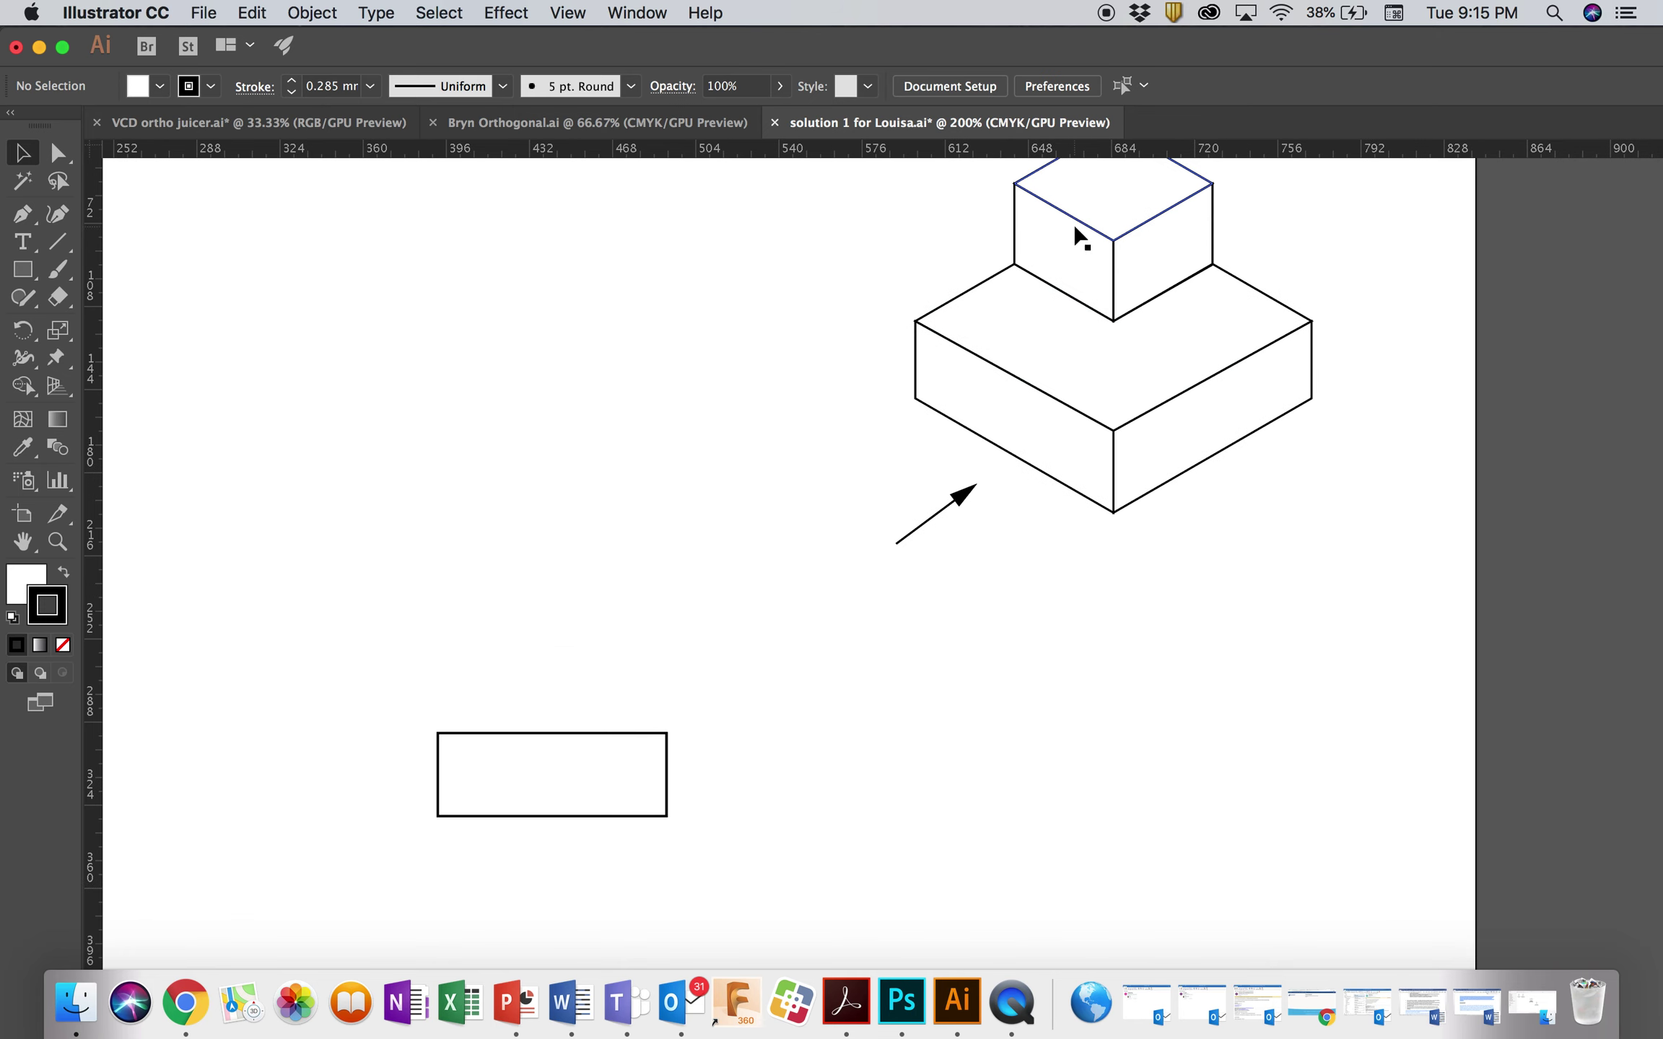
left_click(564, 736)
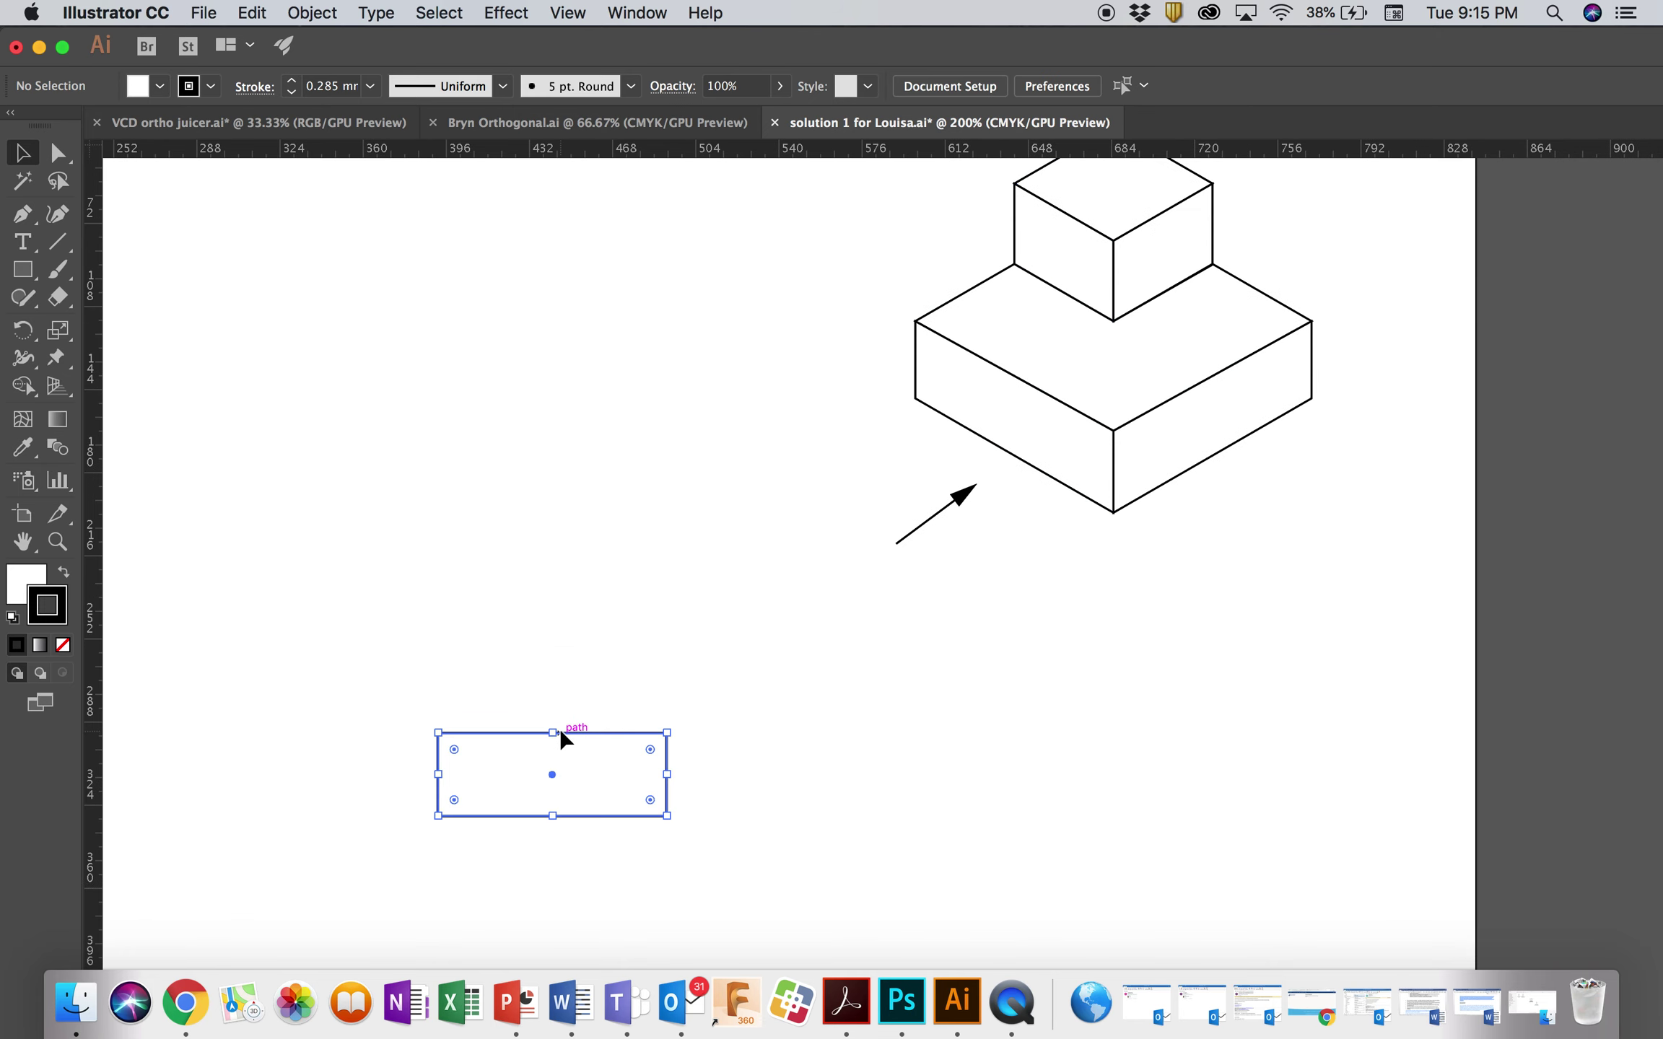
left_click_drag(564, 736, 1114, 556)
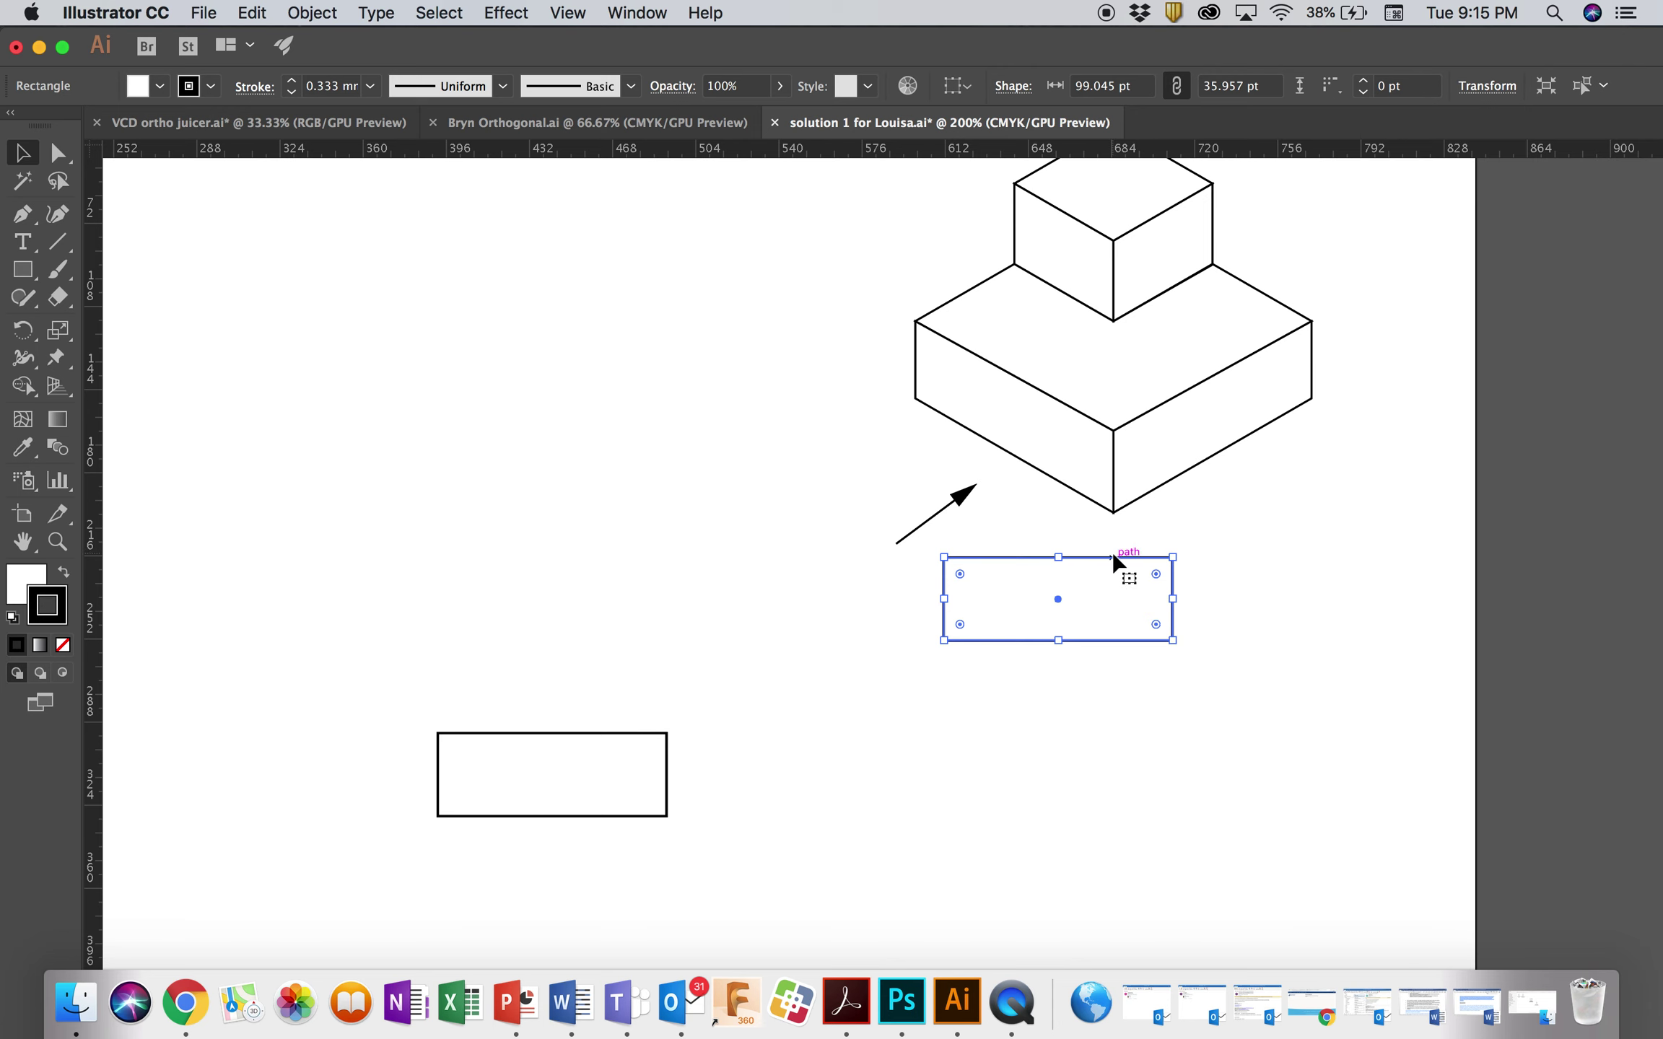
left_click_drag(1105, 557, 593, 648)
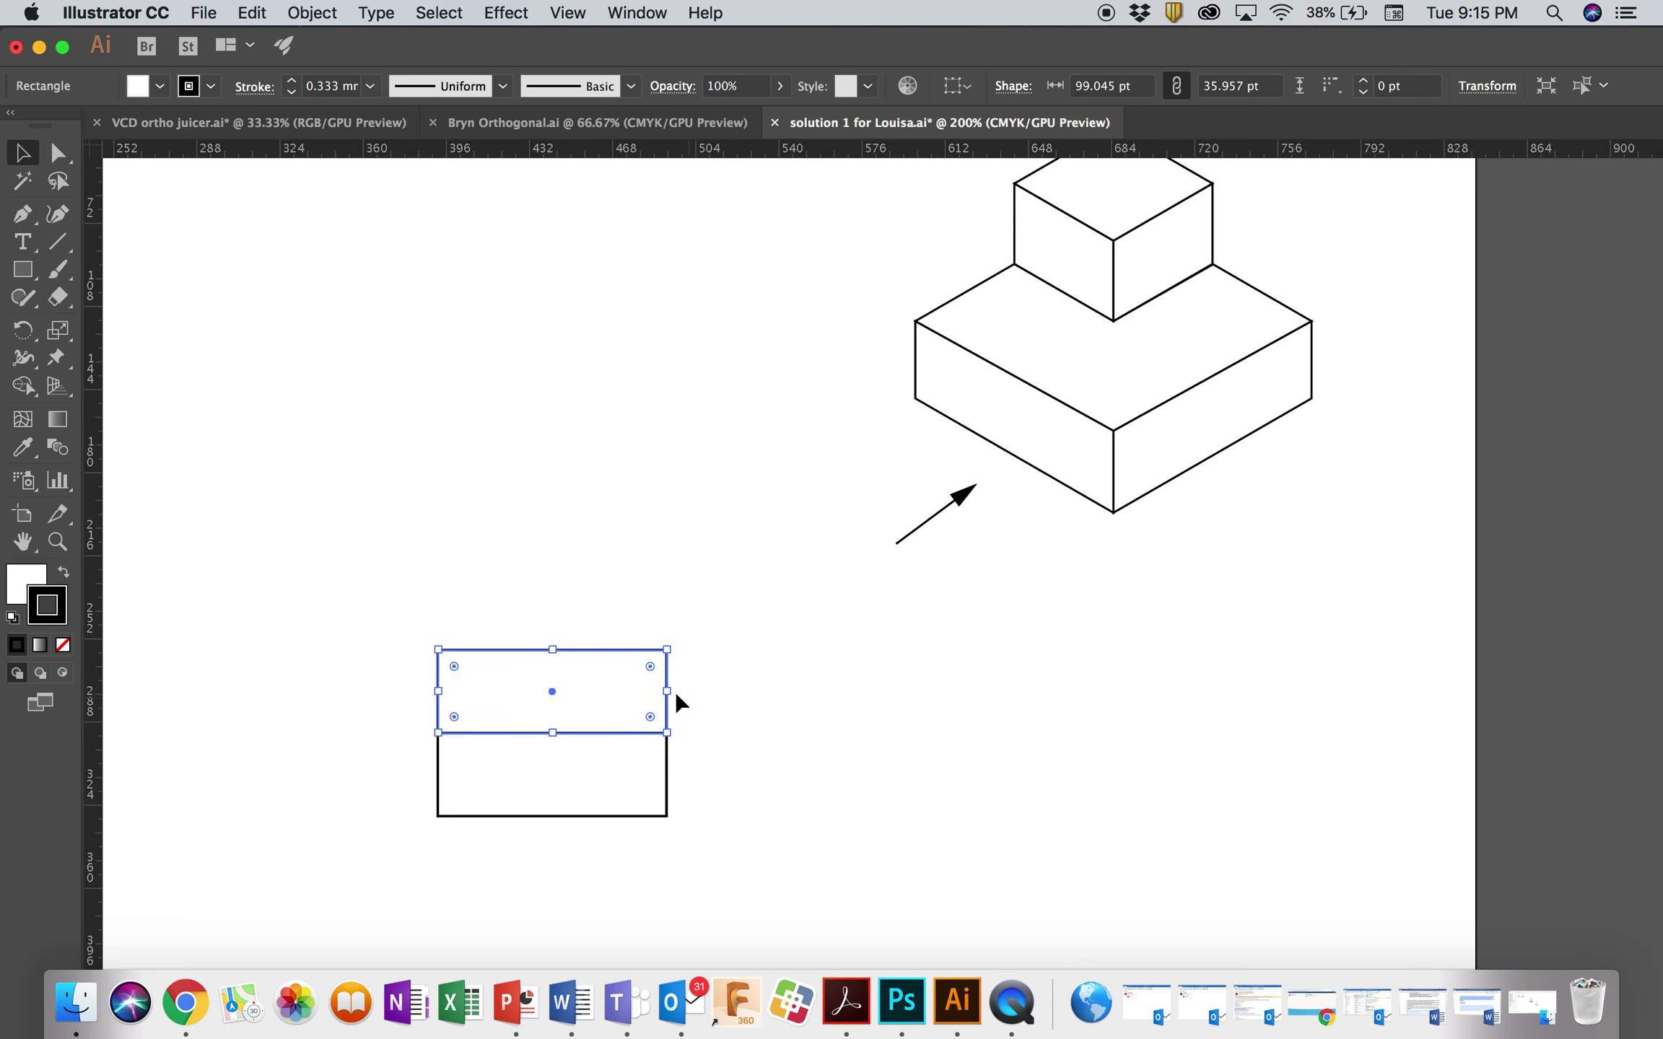
left_click_drag(668, 692, 553, 686)
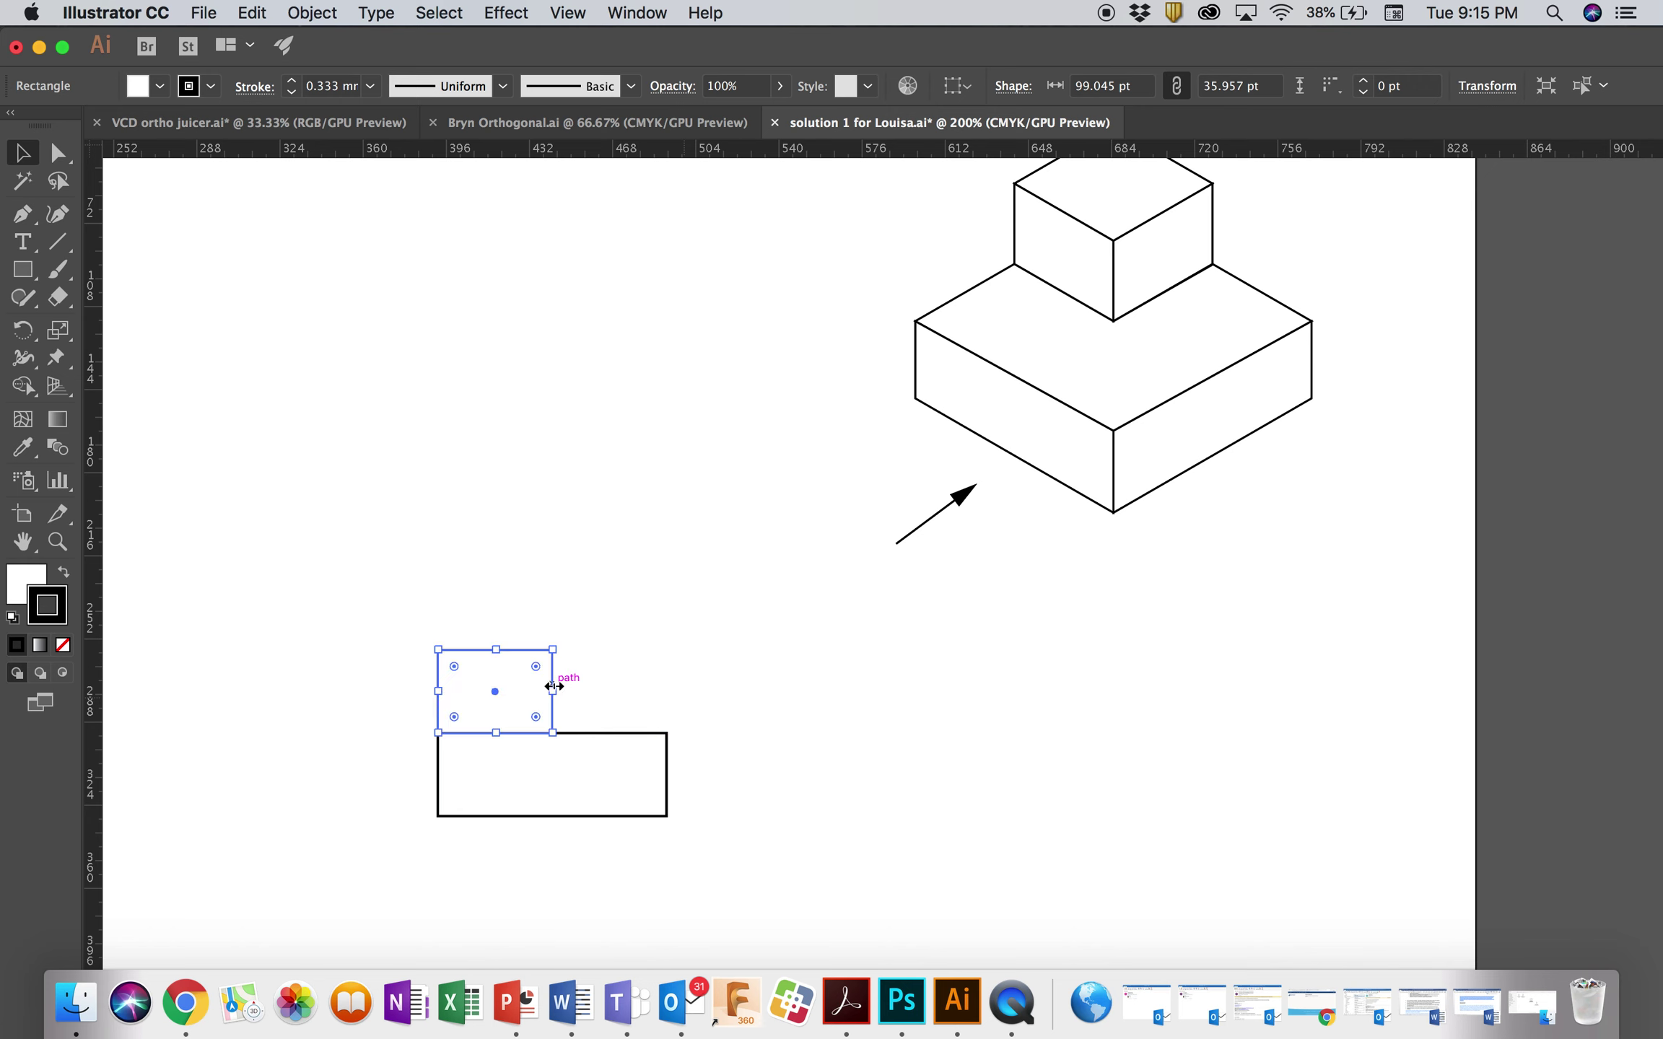
left_click(635, 666)
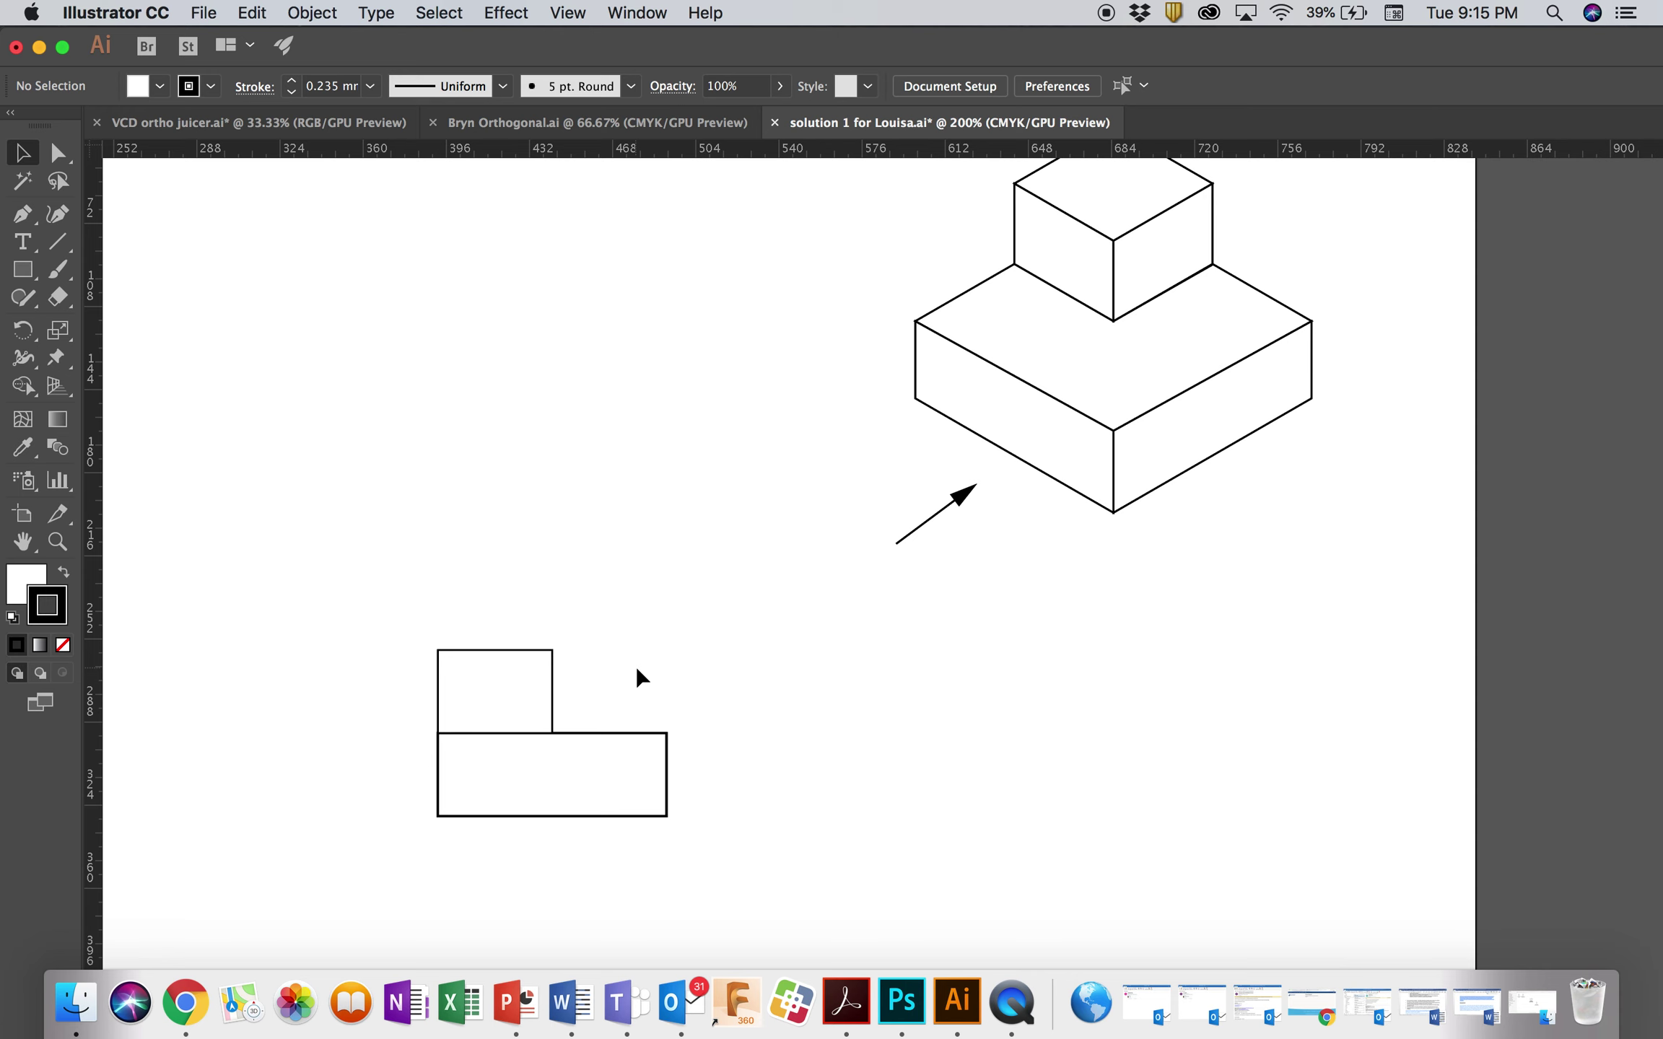
Group the two stacked rectangles and move them to the lower-left area of the artboard
left_click_drag(393, 625, 724, 879)
right_click(461, 705)
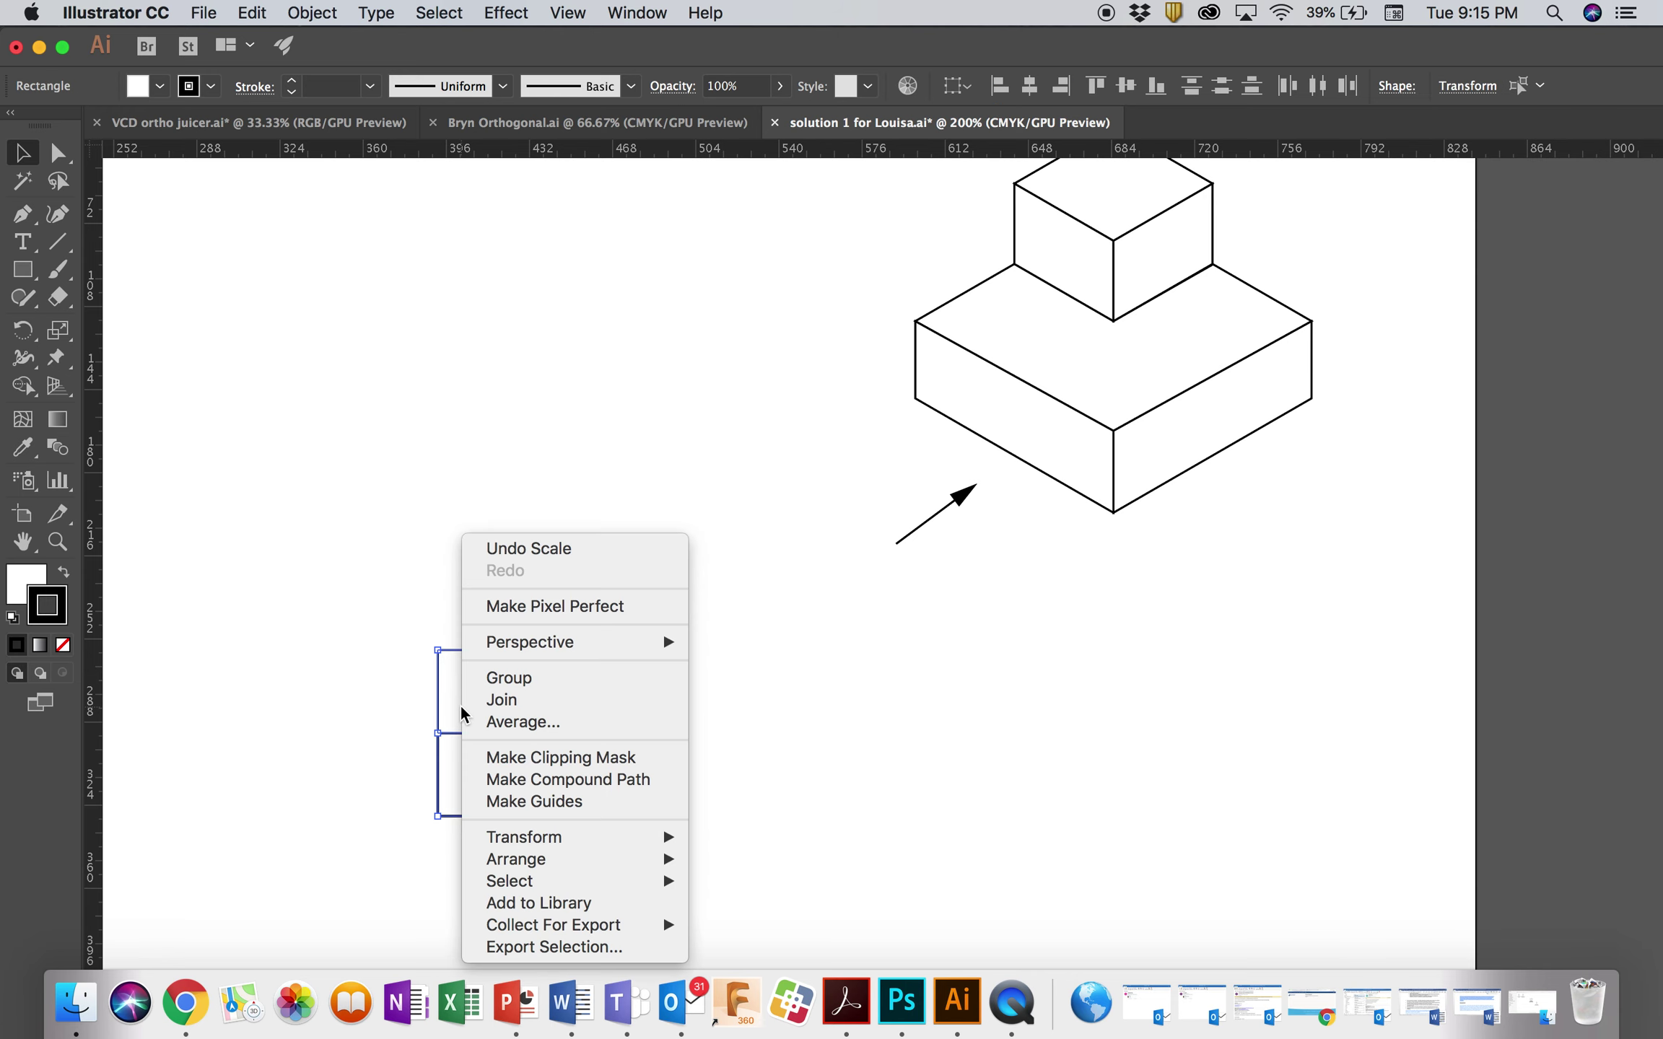
left_click(508, 679)
key("super+minus")
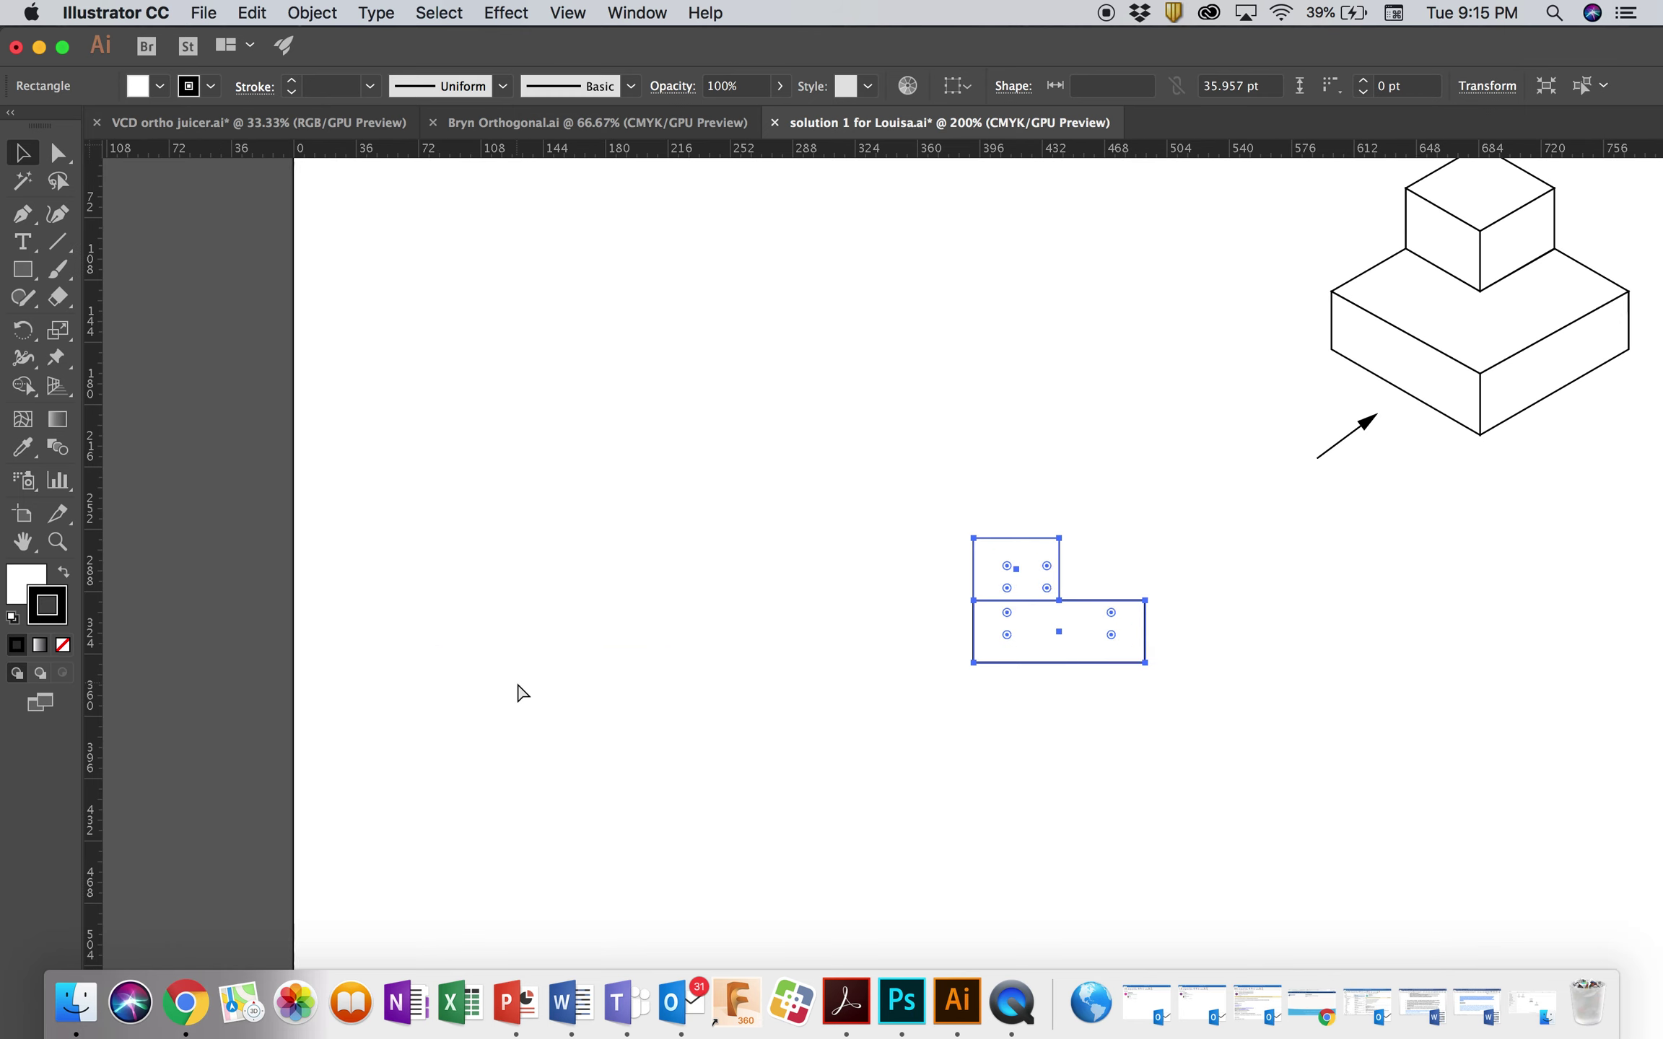
key("super+minus")
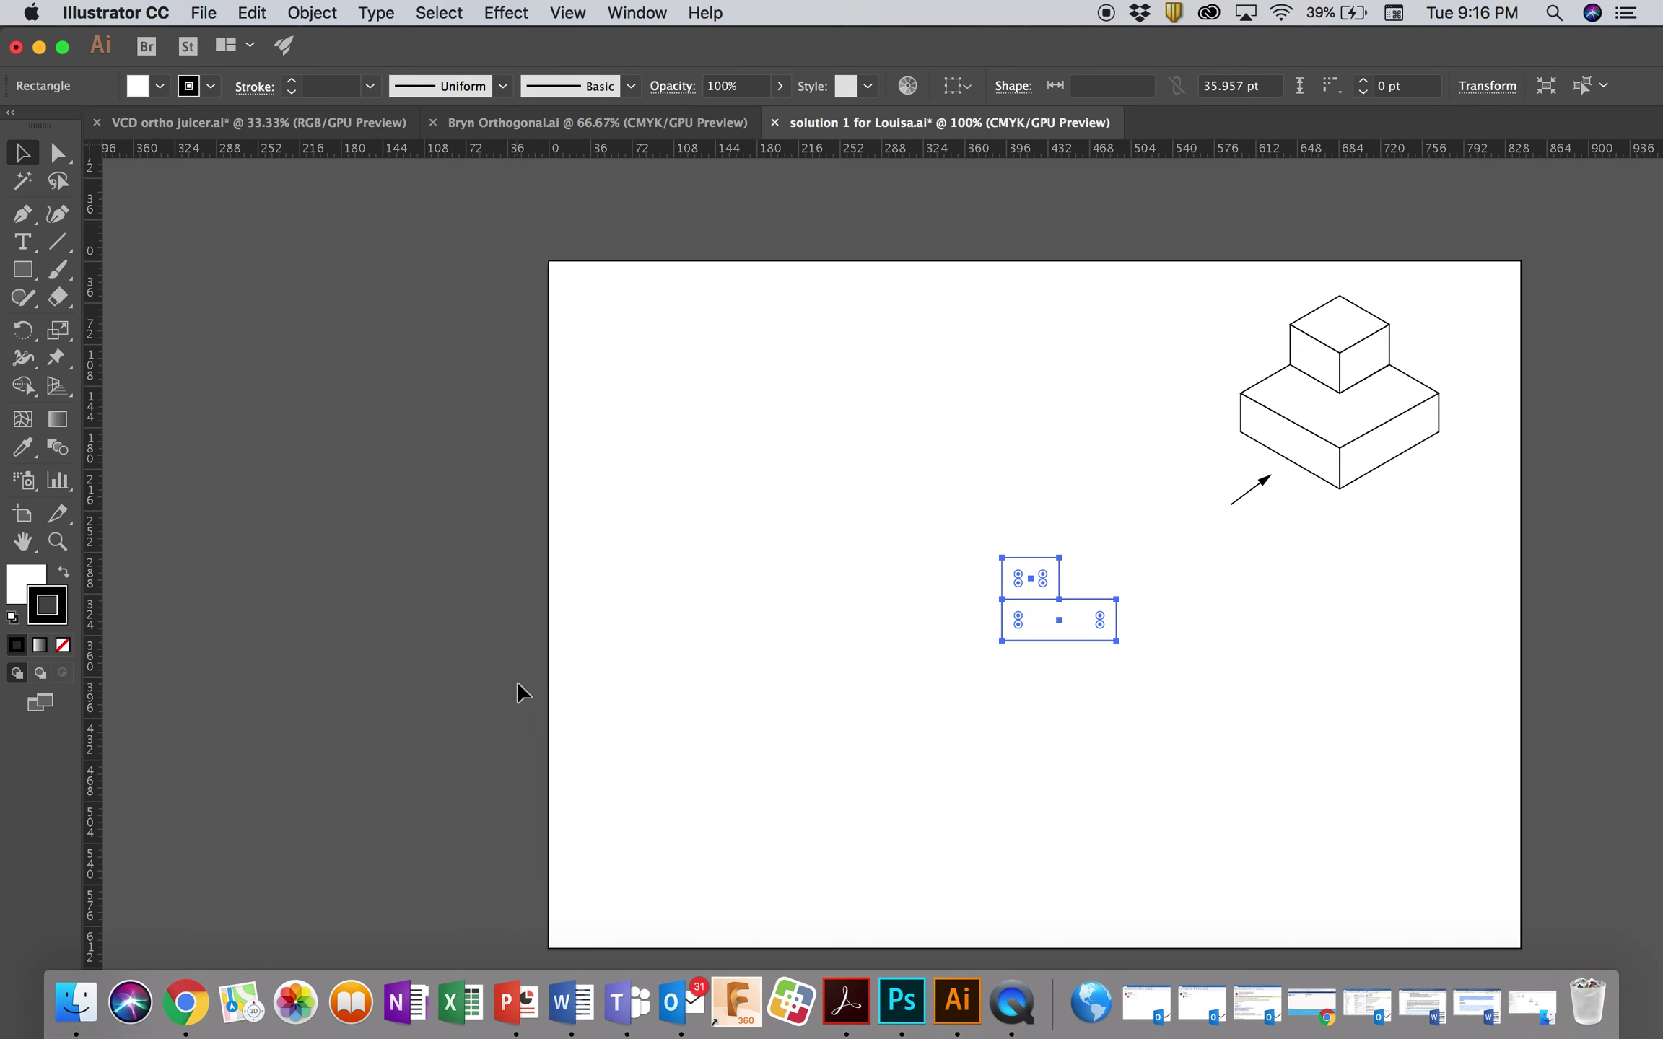
left_click(1067, 713)
left_click_drag(1090, 641, 778, 782)
left_click(882, 815)
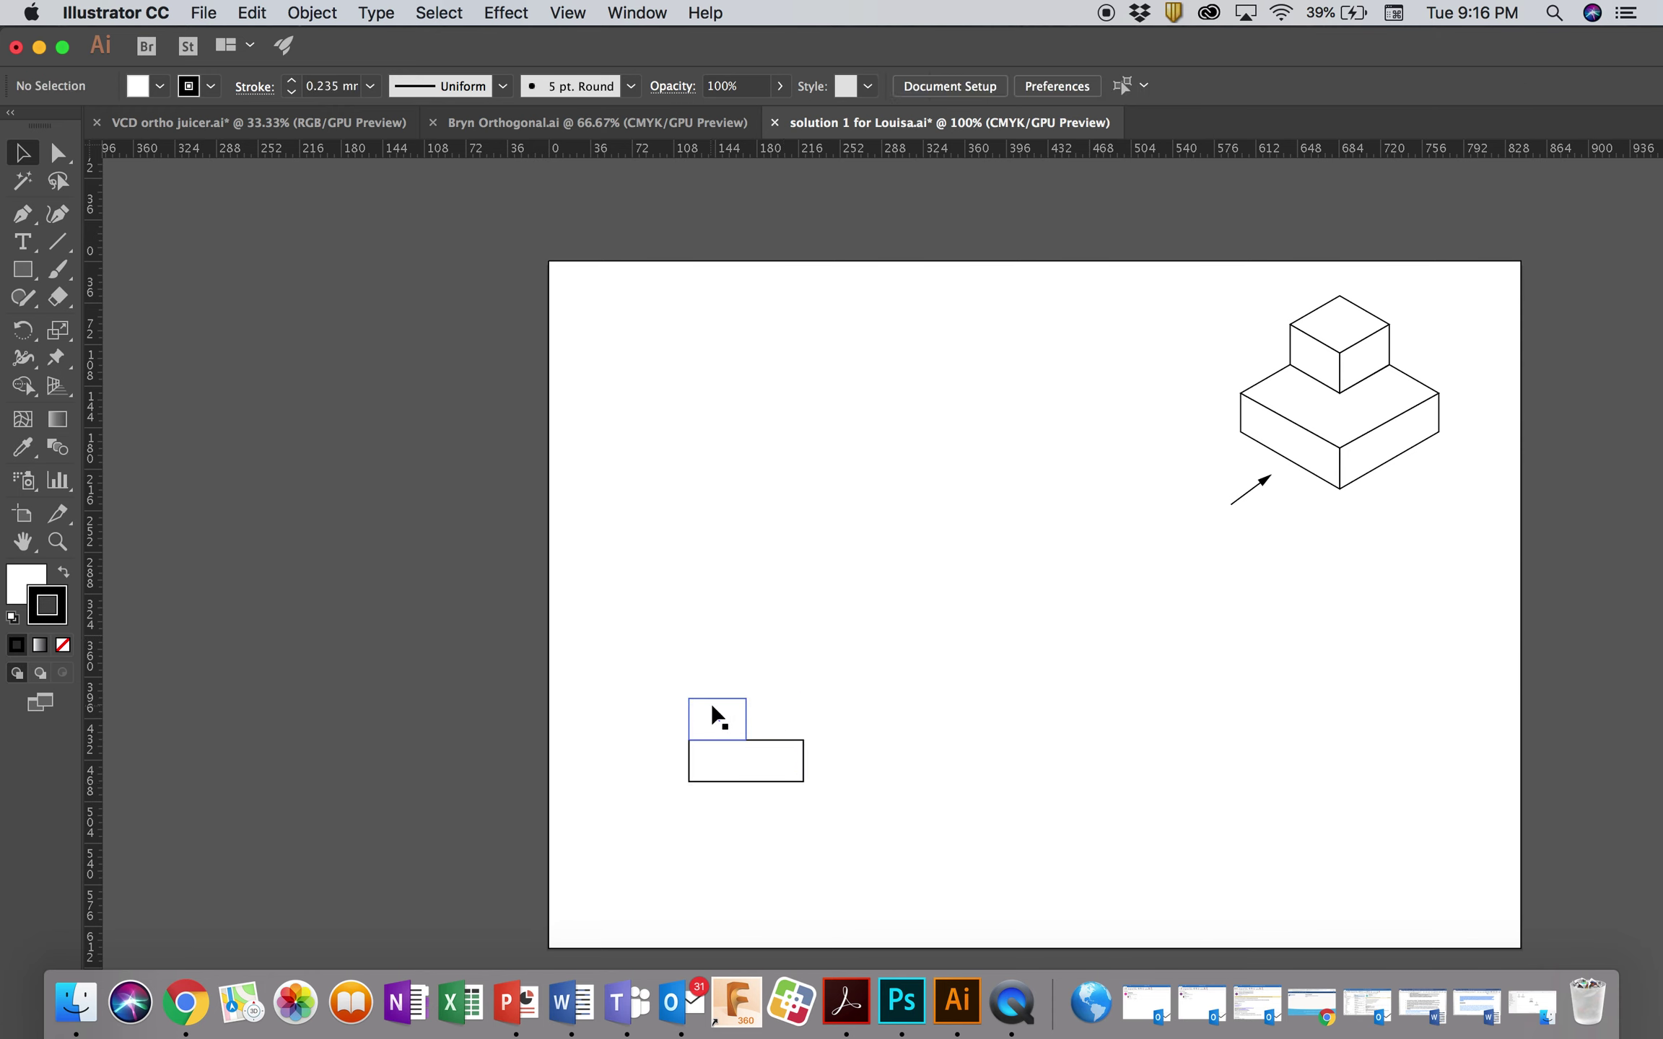
Draw a vertical projection line about 211 pt long above the upper rectangle, aligned with its left edge and starting slightly above it
scroll(700, 744, "down", 4)
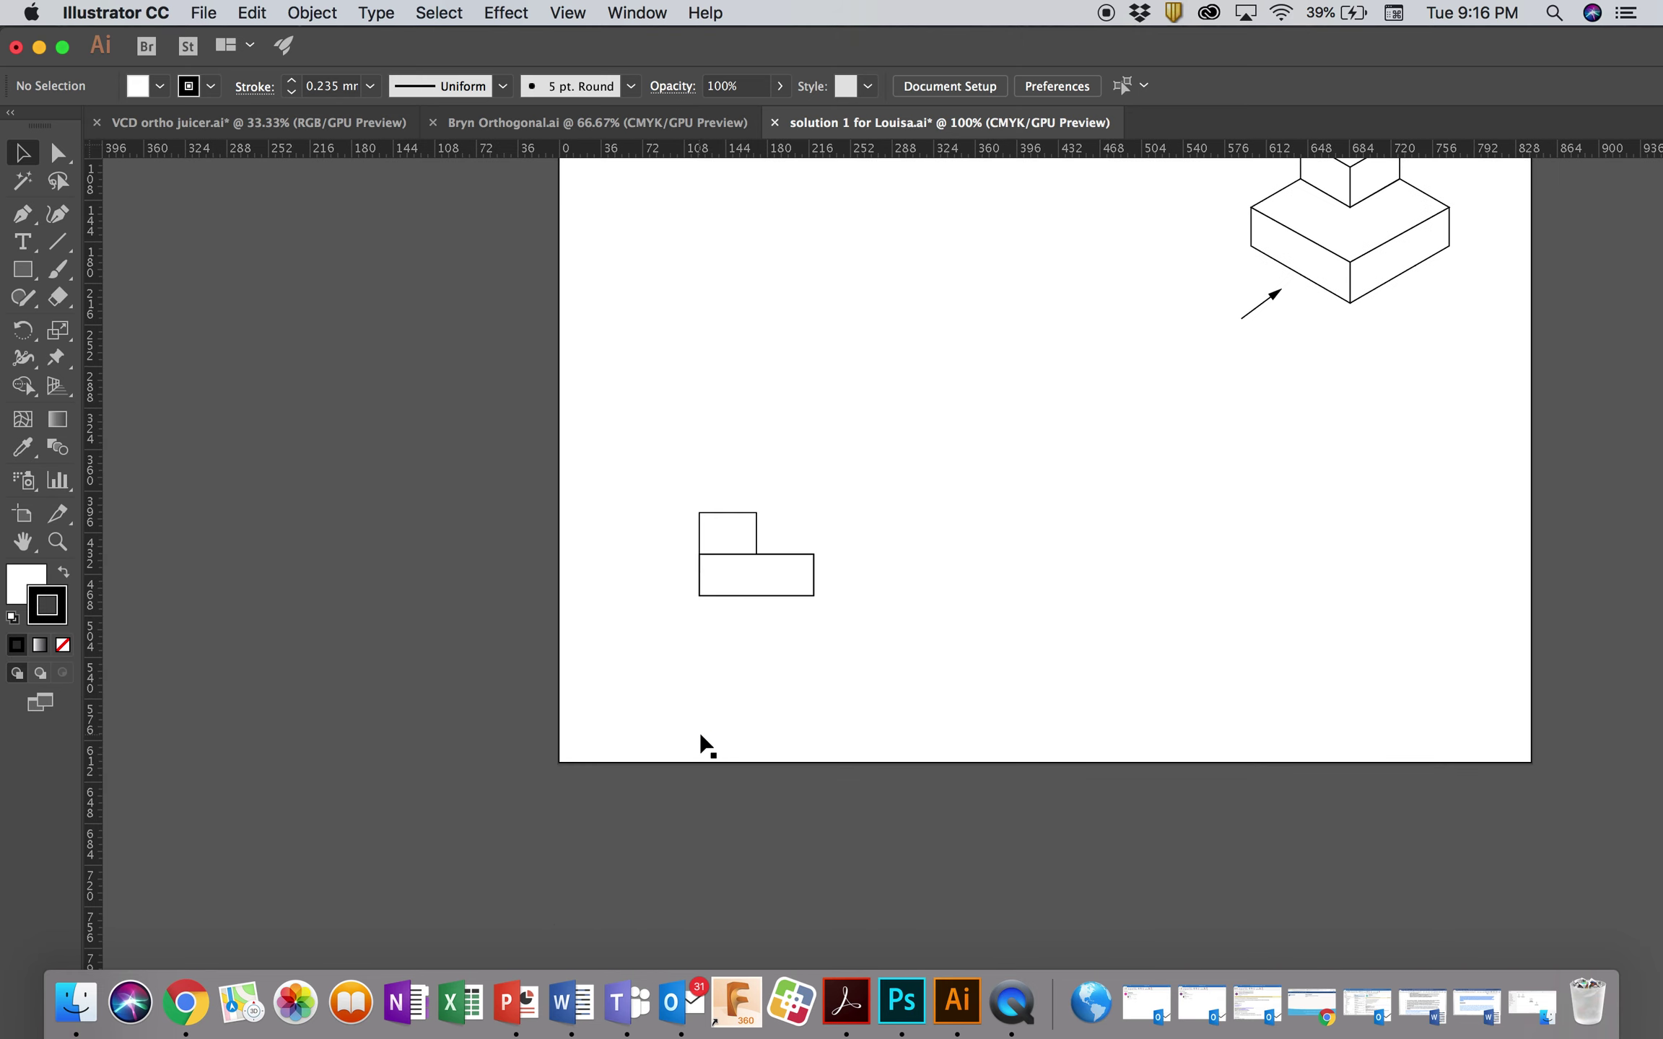
scroll(701, 744, "up", 5)
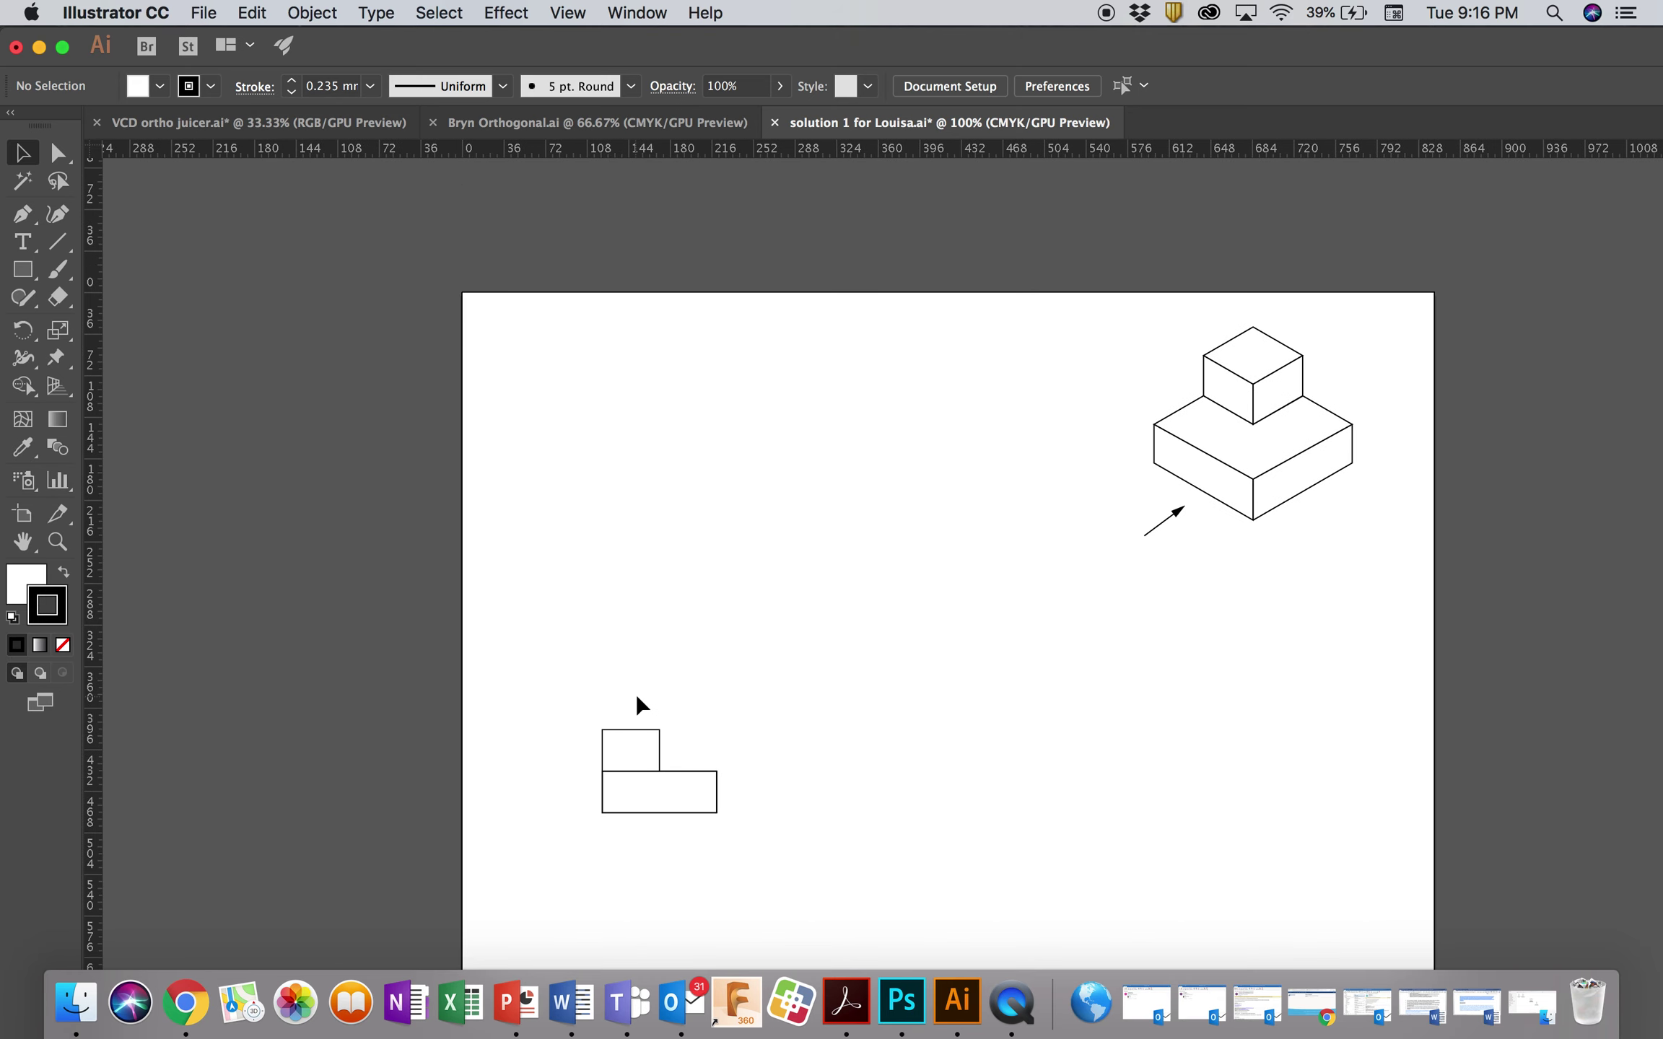
scroll(815, 650, "down", 2)
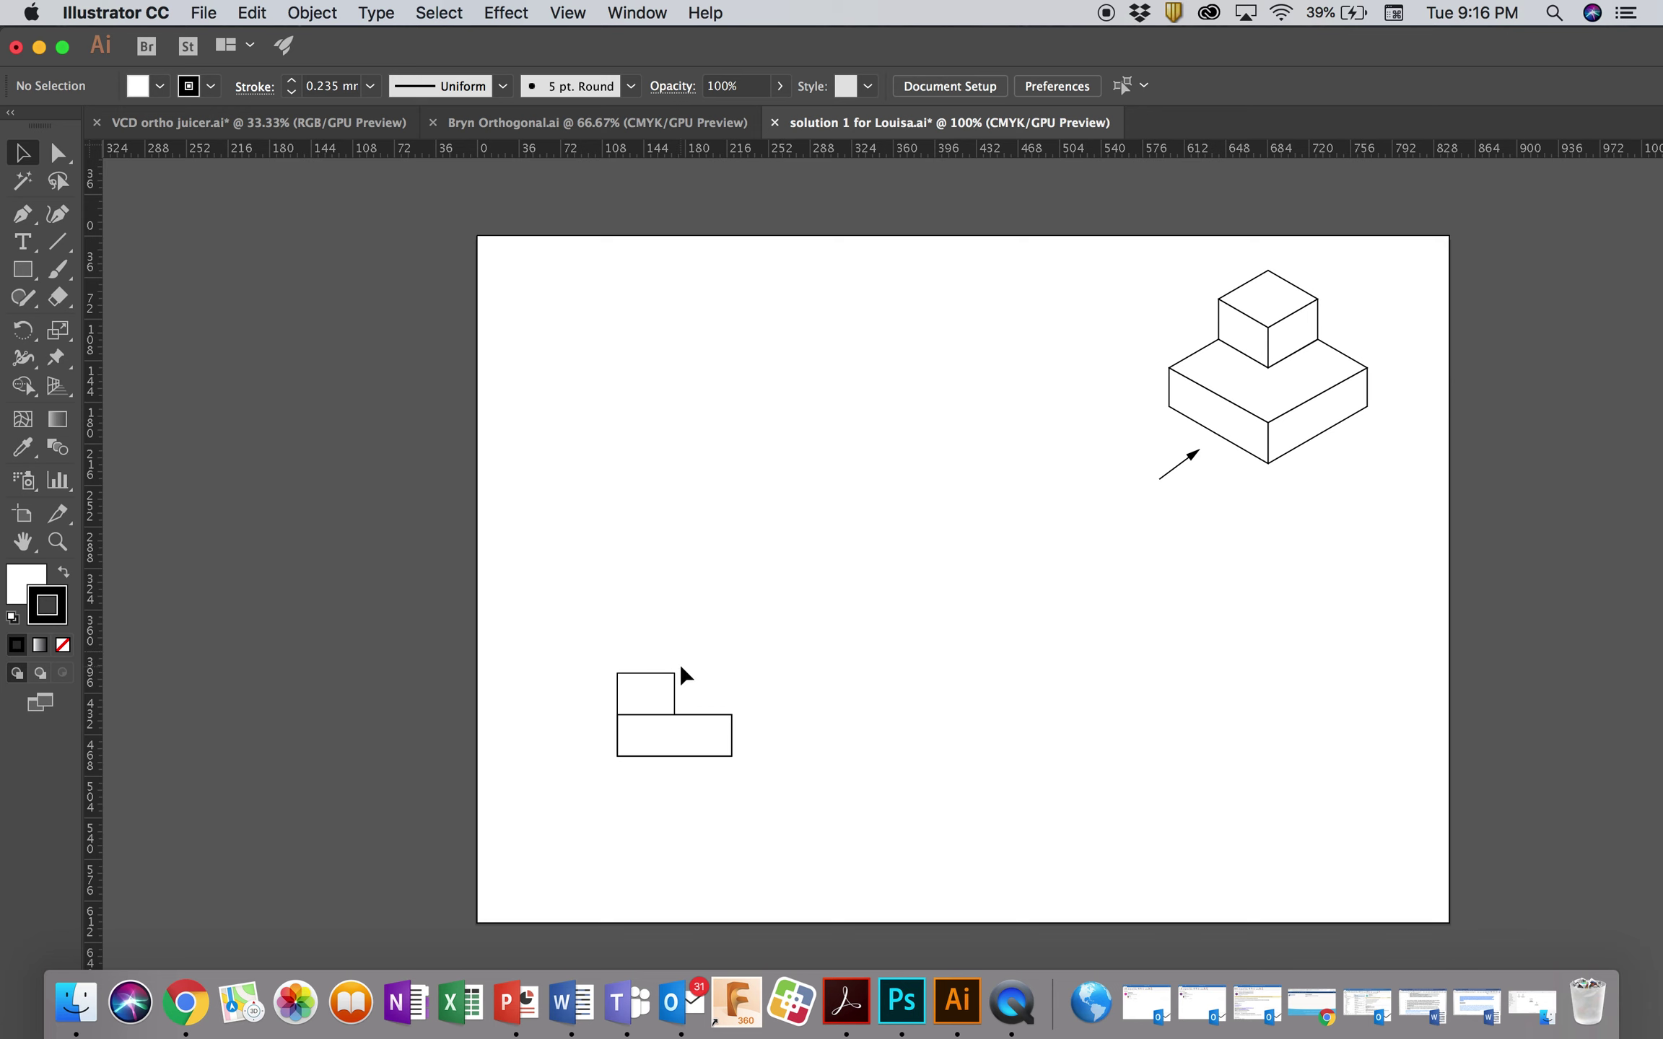
left_click(23, 220)
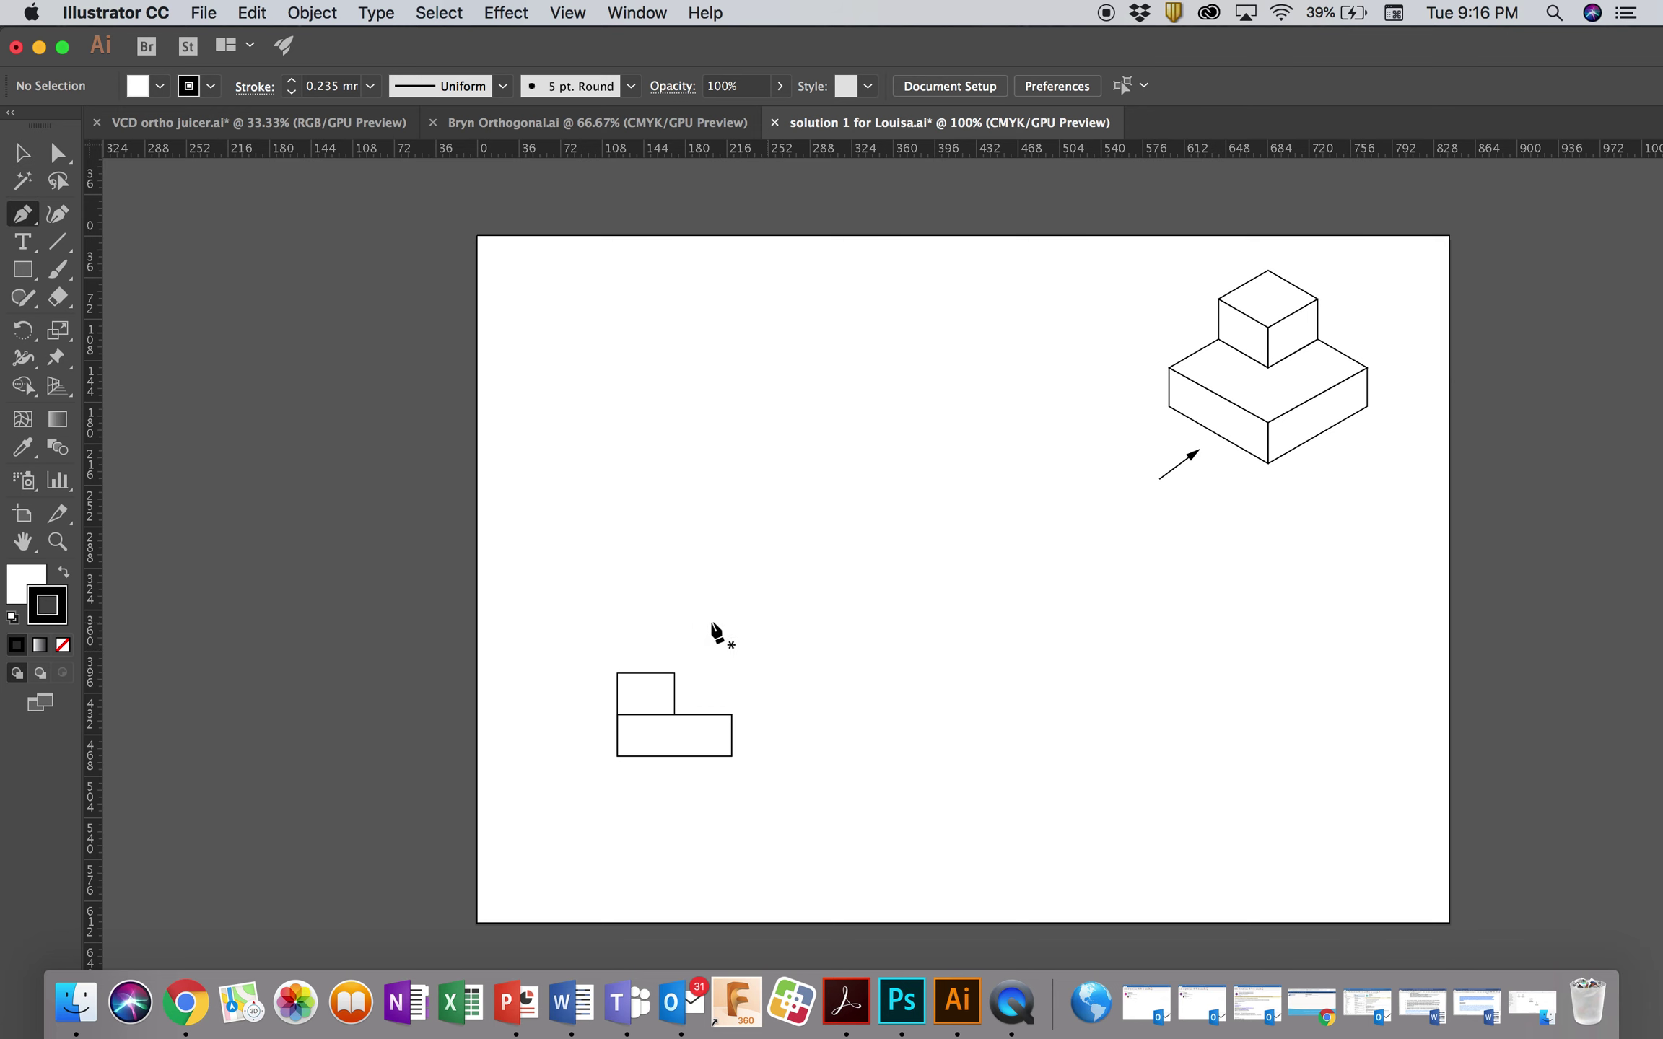
left_click(618, 655)
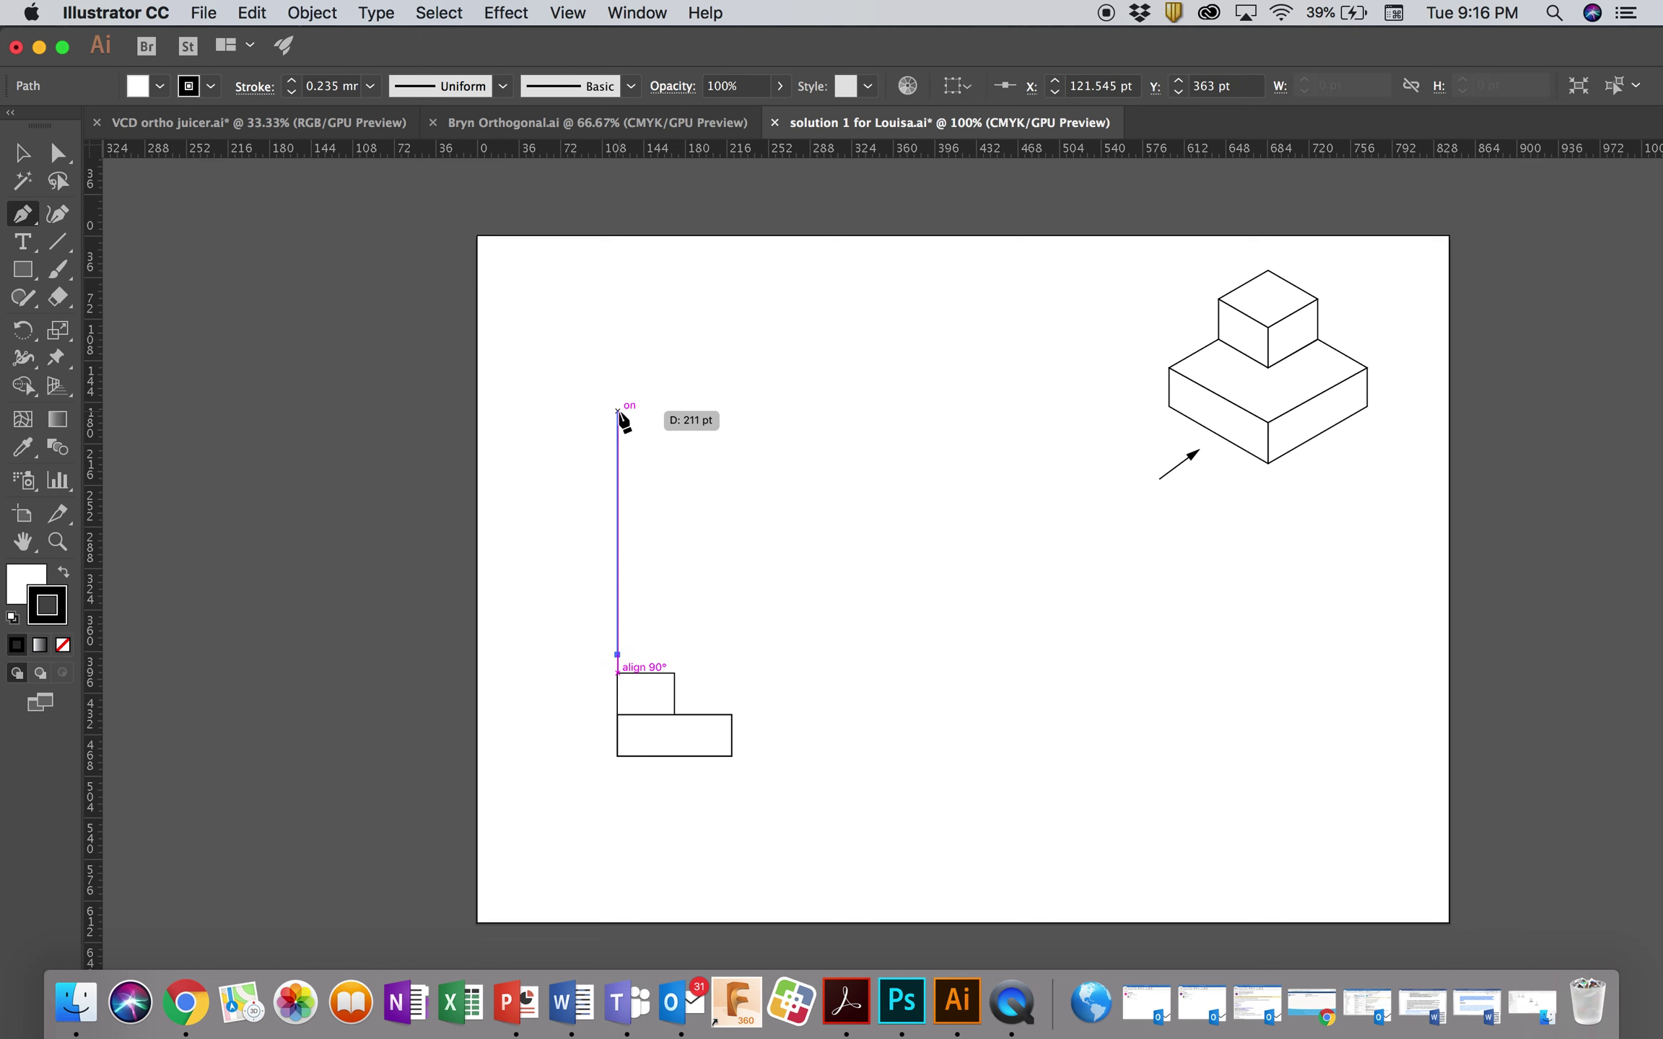
left_click(618, 411)
left_click(22, 152)
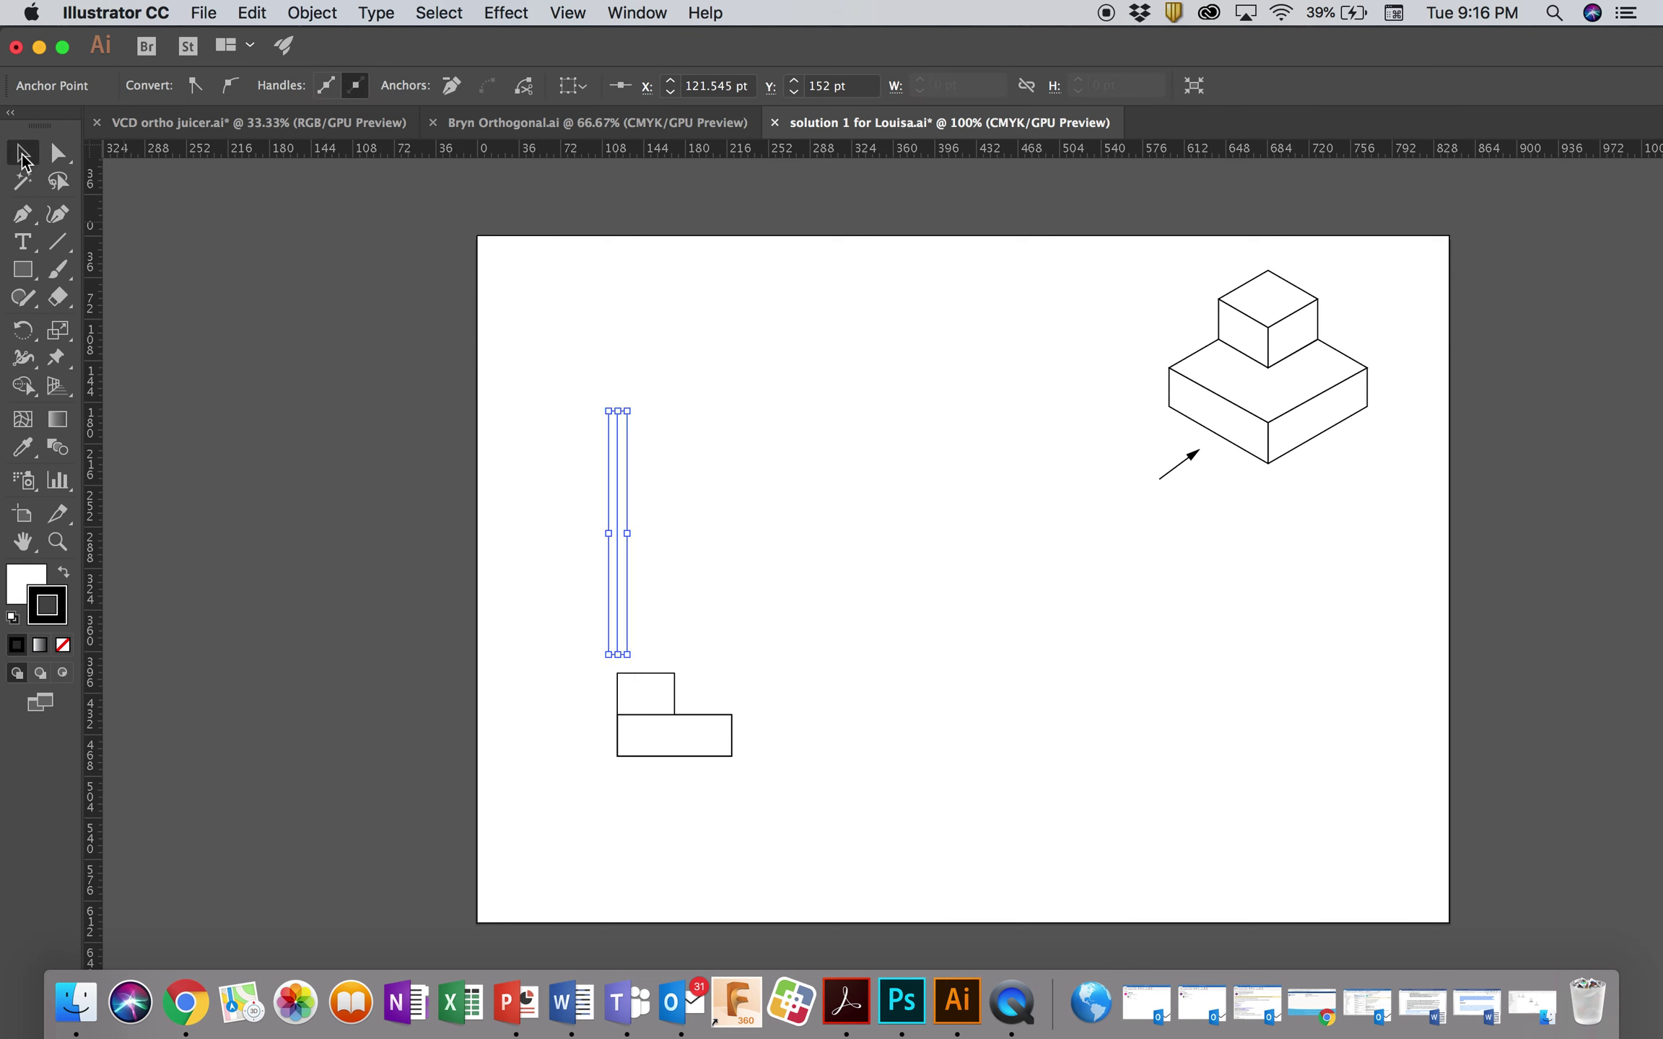
left_click(441, 480)
Draw a second vertical projection line about 211 pt long, aligned with the upper rectangle's right edge and level with the first line
left_click(22, 214)
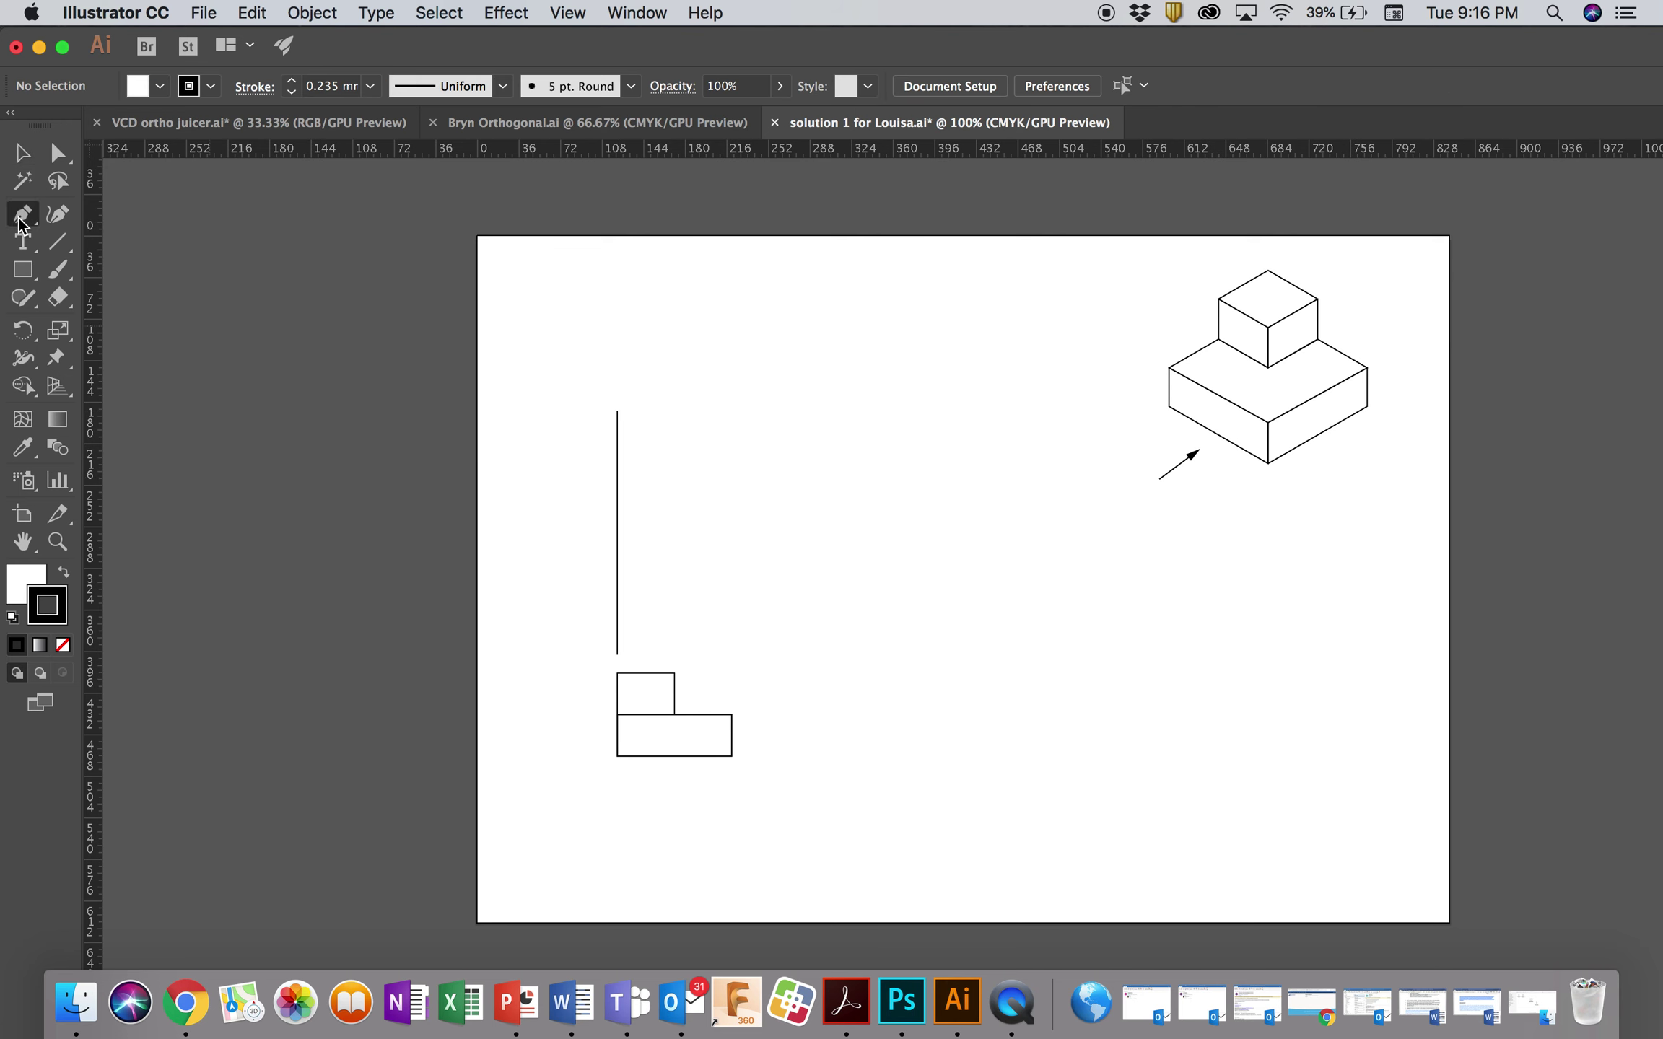
left_click(675, 655)
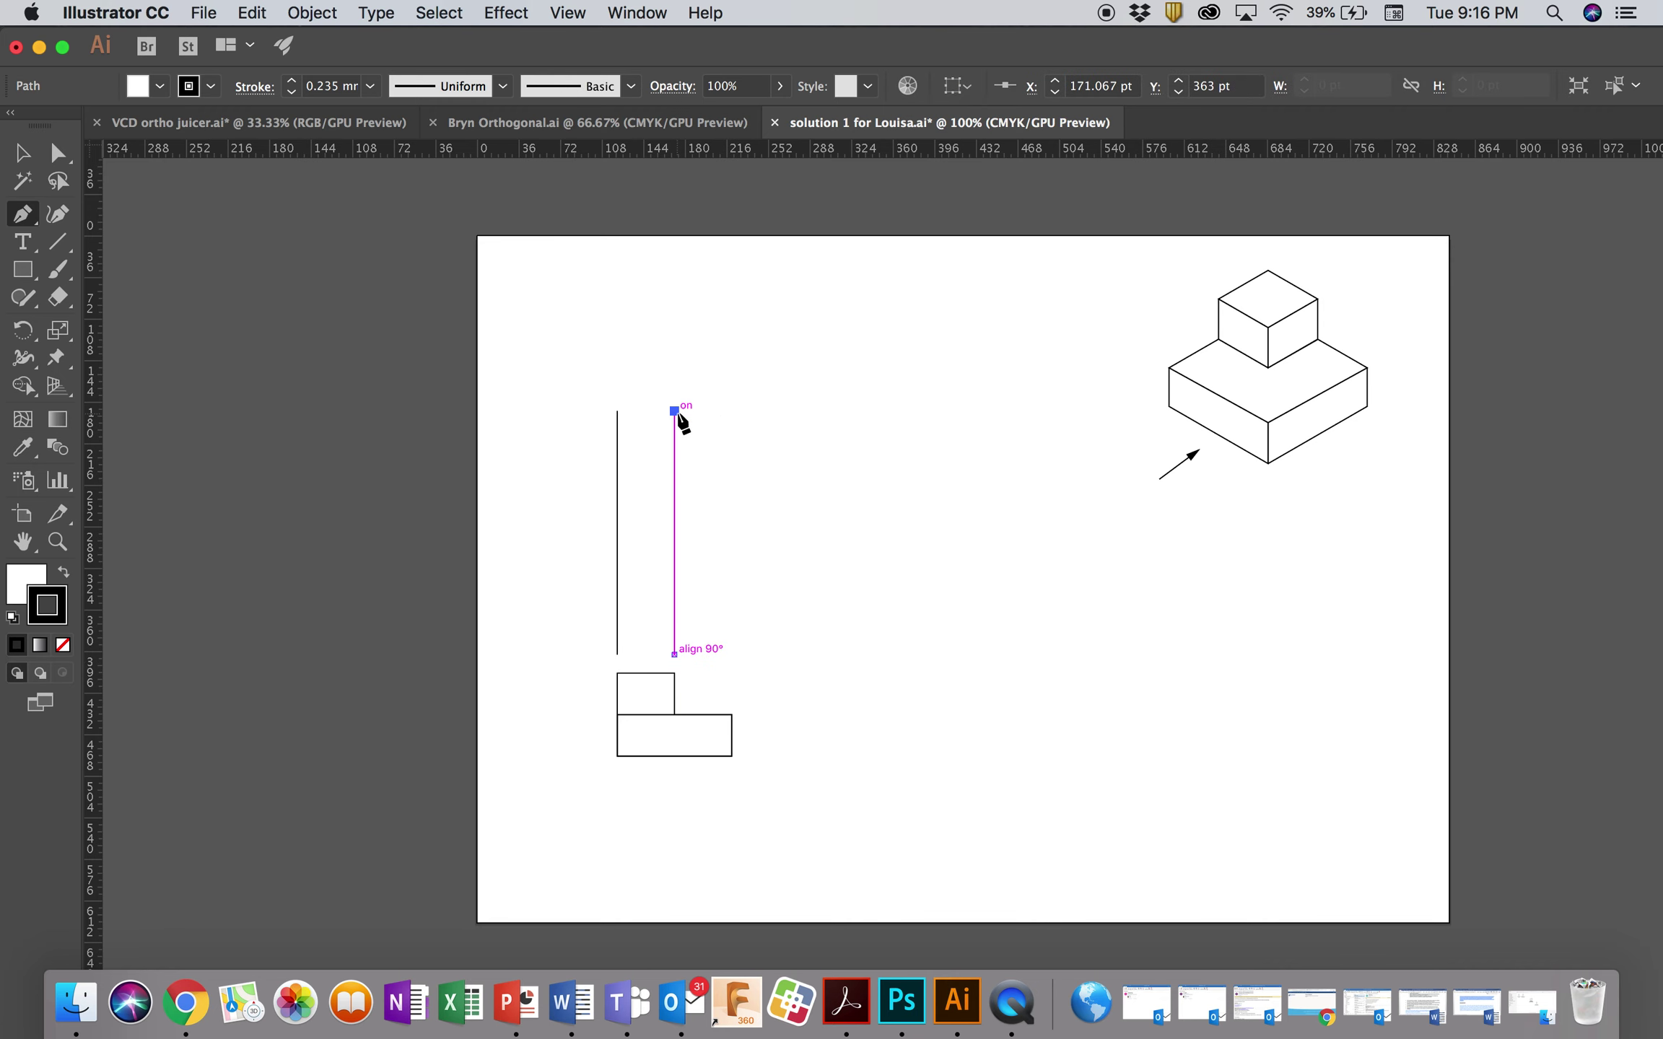
left_click(674, 411)
key("v")
left_click(112, 241)
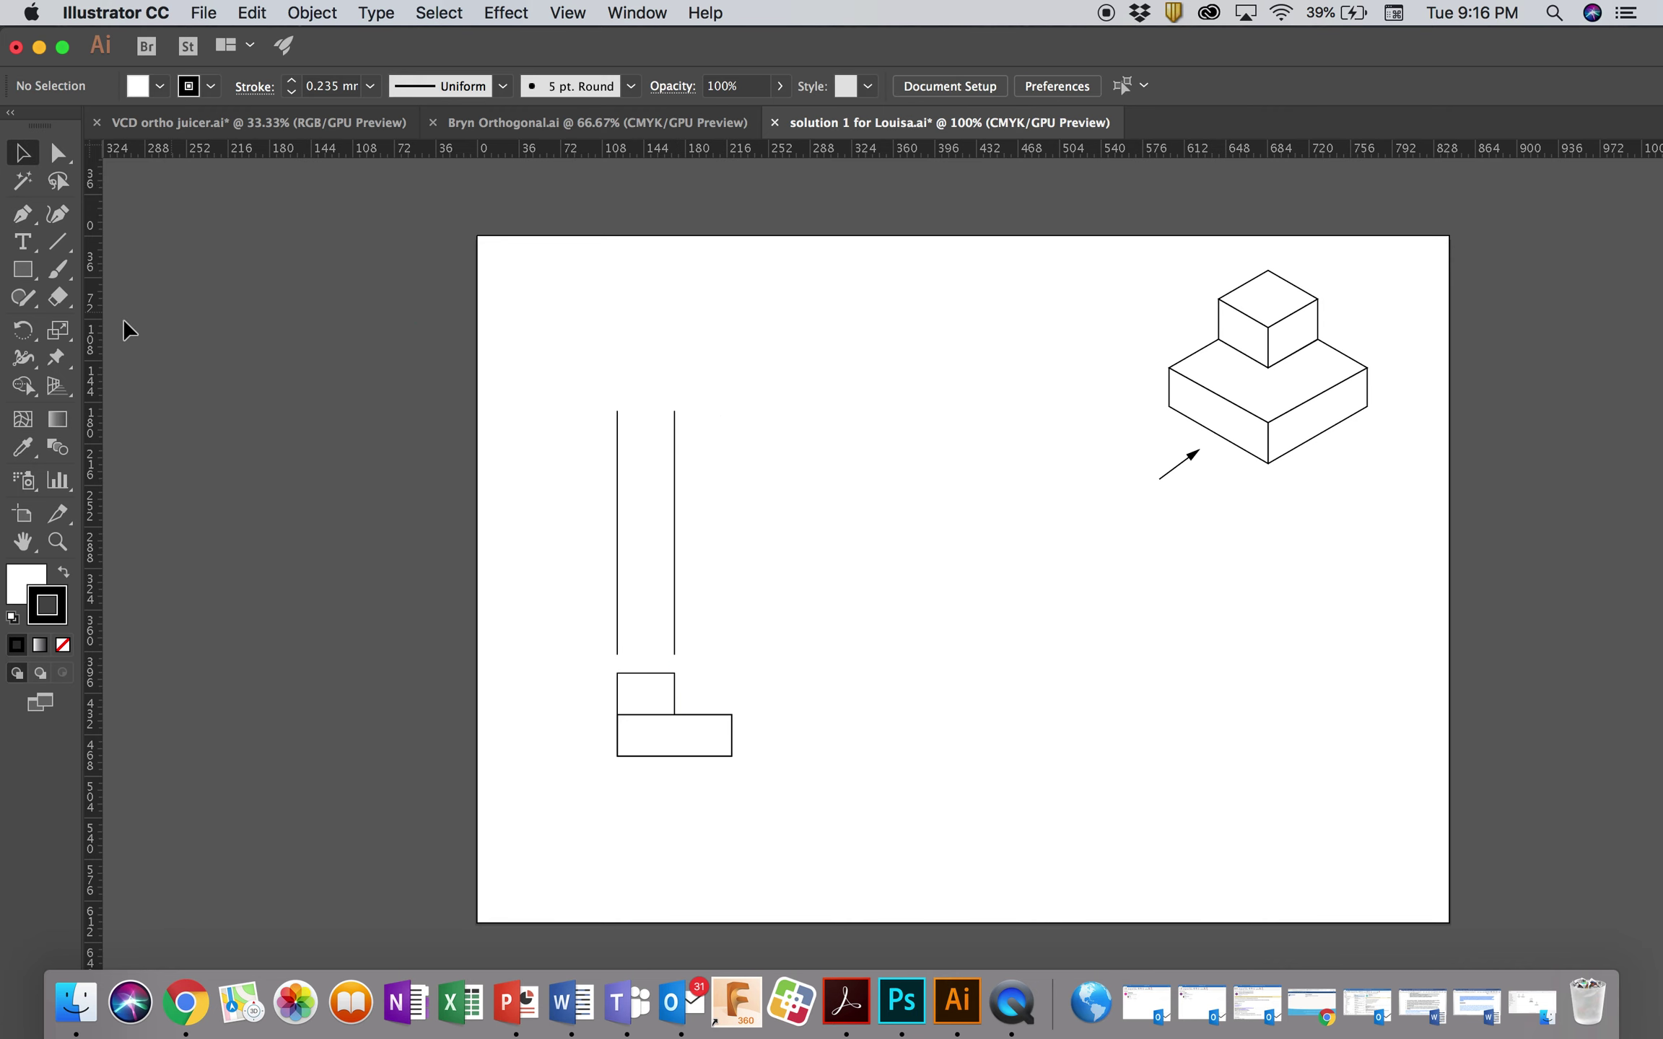
Draw a third vertical projection line about 248 pt long, aligned with the lower rectangle's right edge and starting slightly above it
left_click(22, 213)
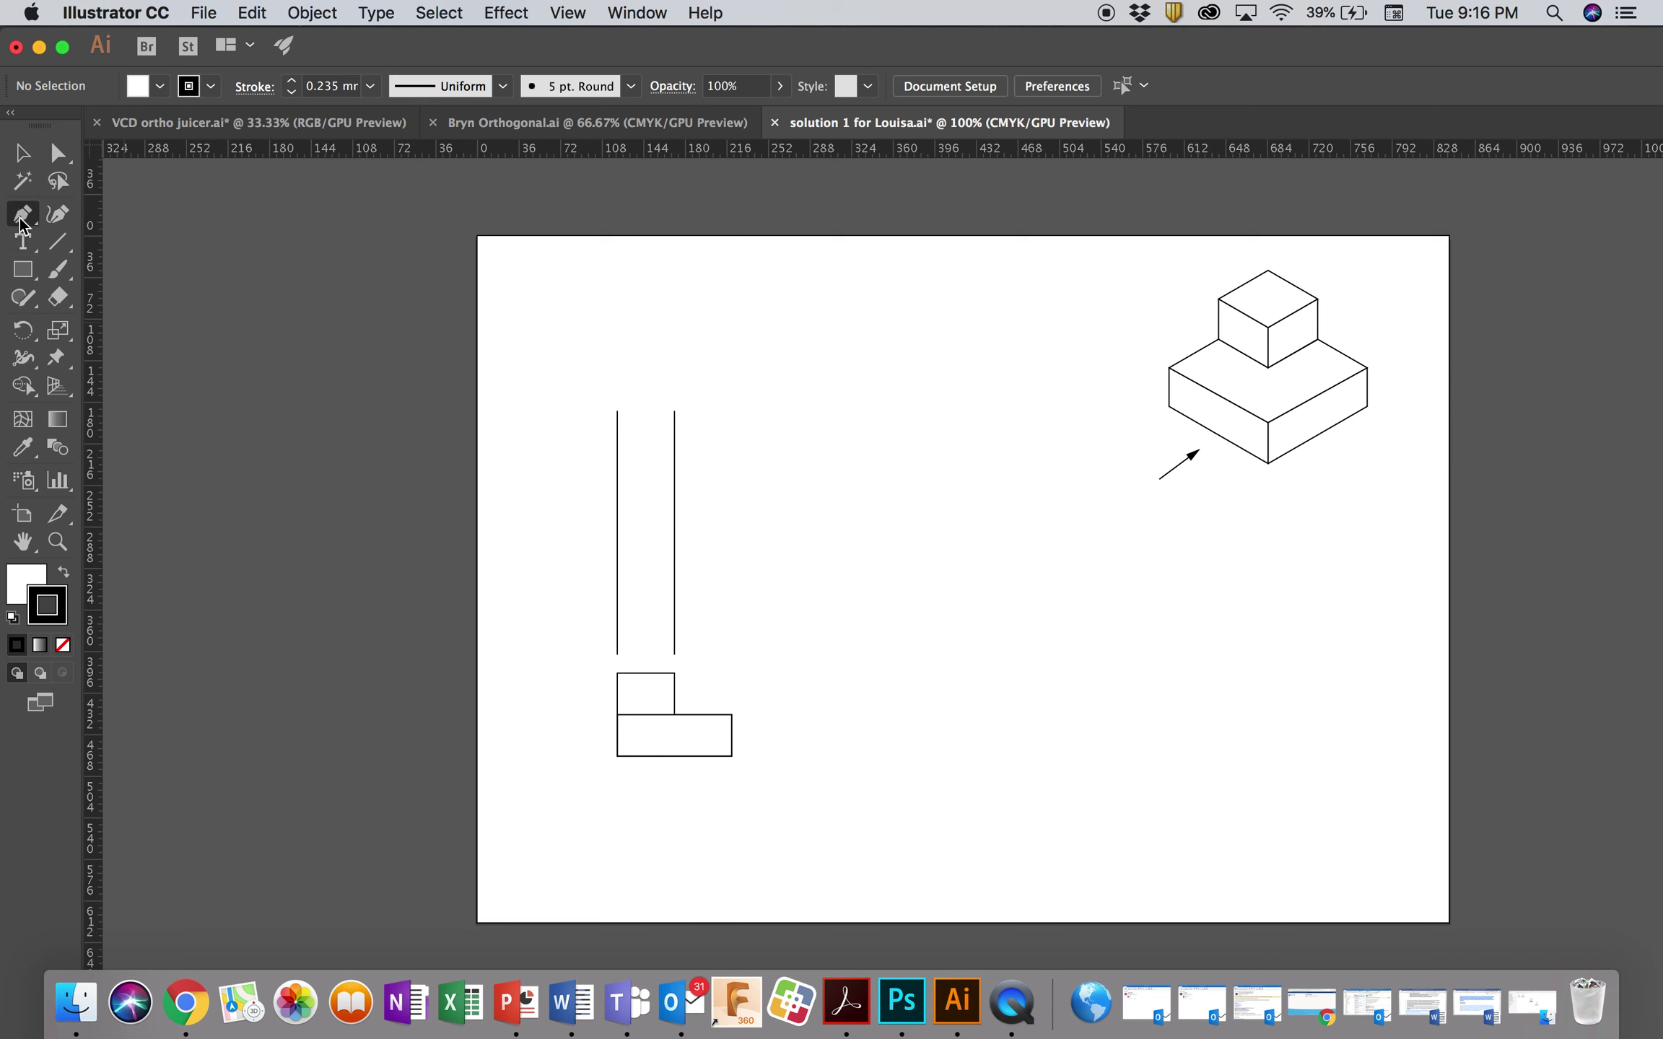
left_click(731, 702)
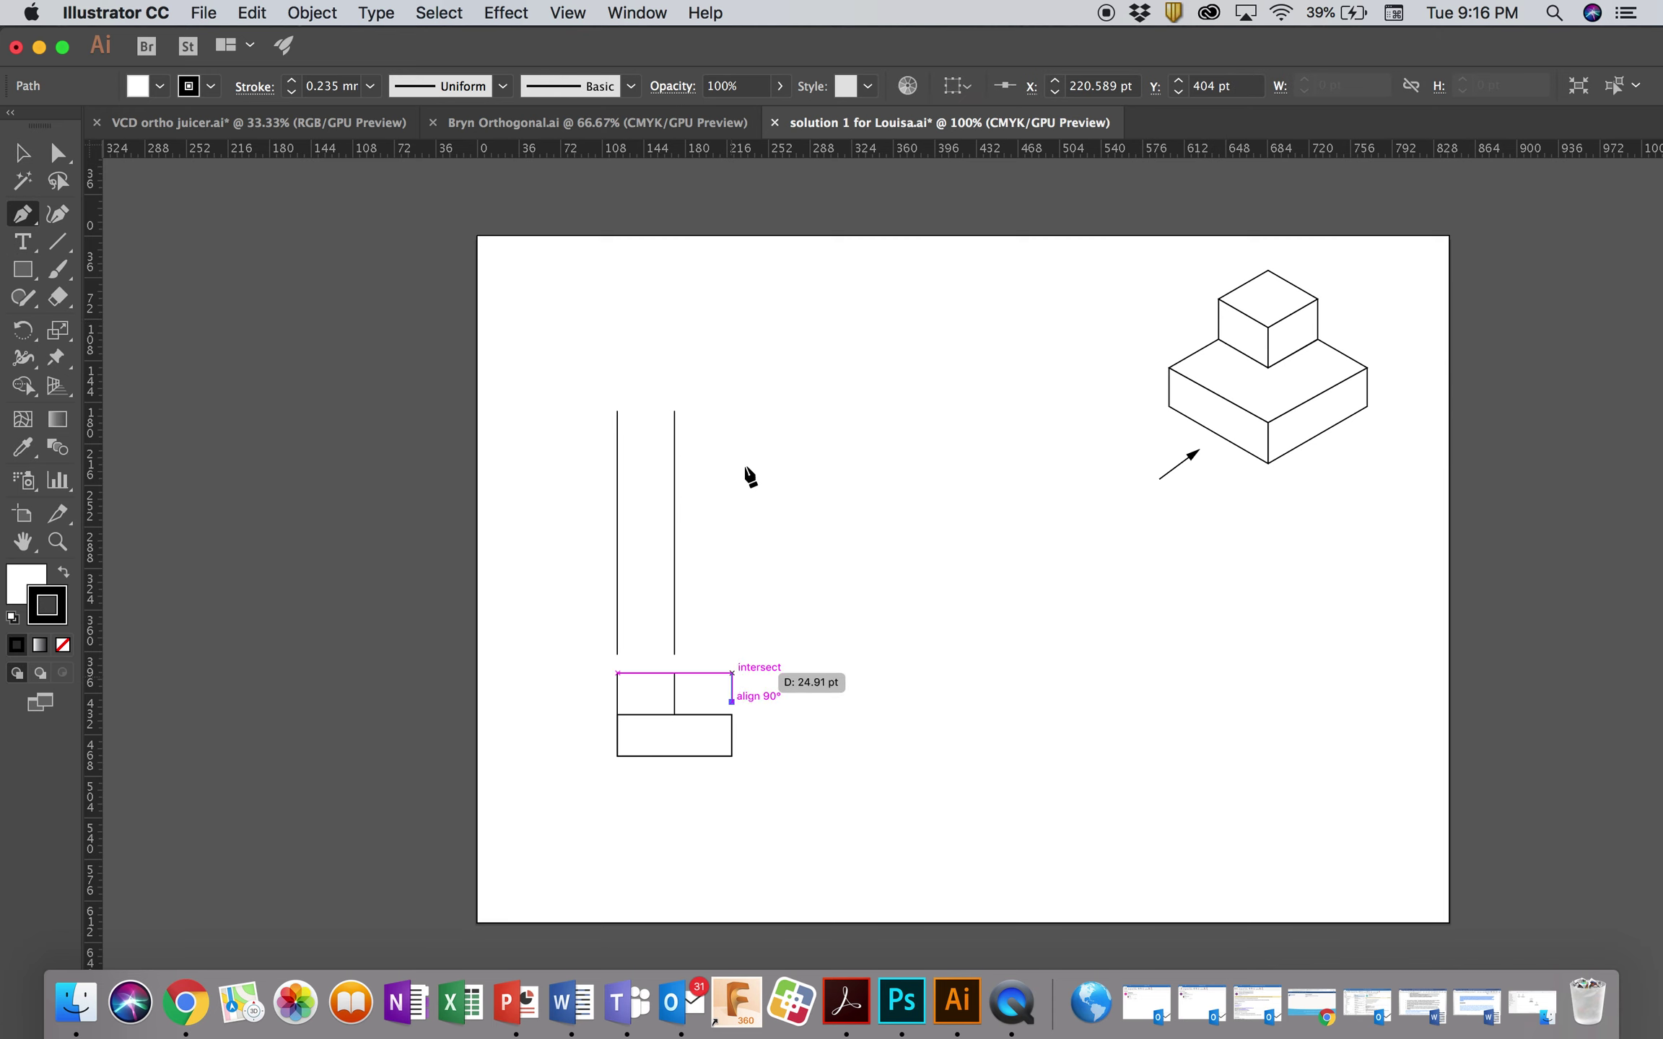
left_click(731, 417)
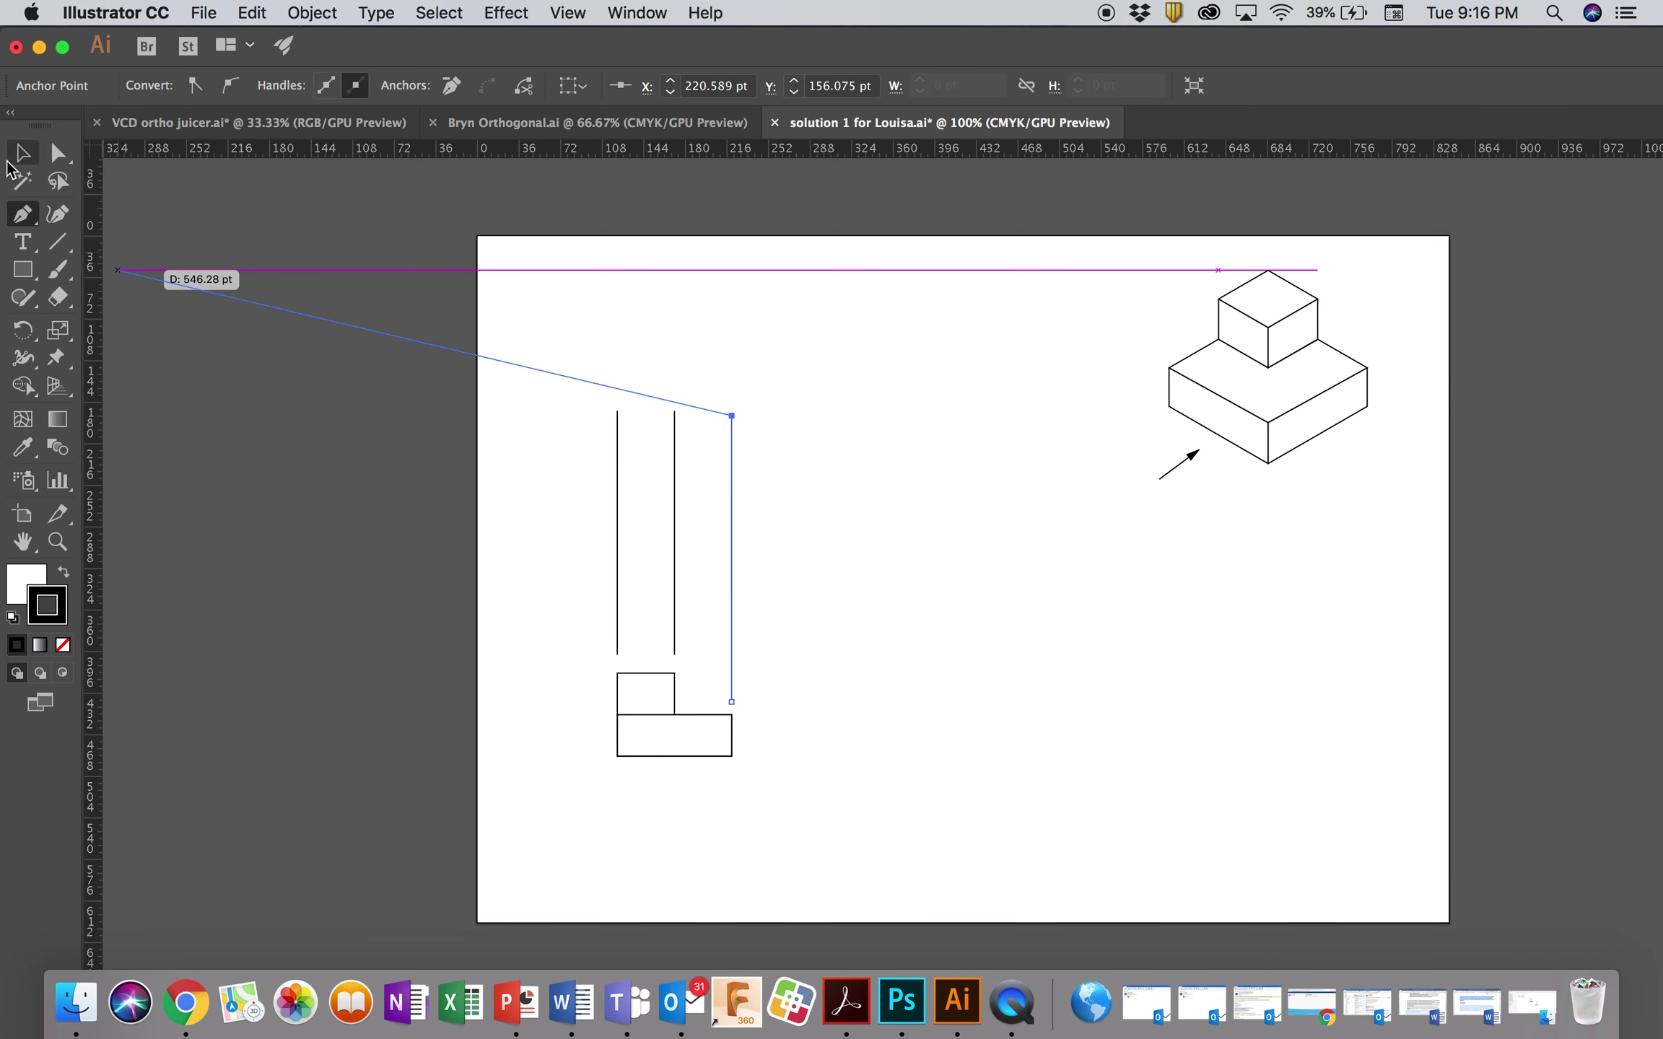
left_click(19, 156)
left_click(722, 295)
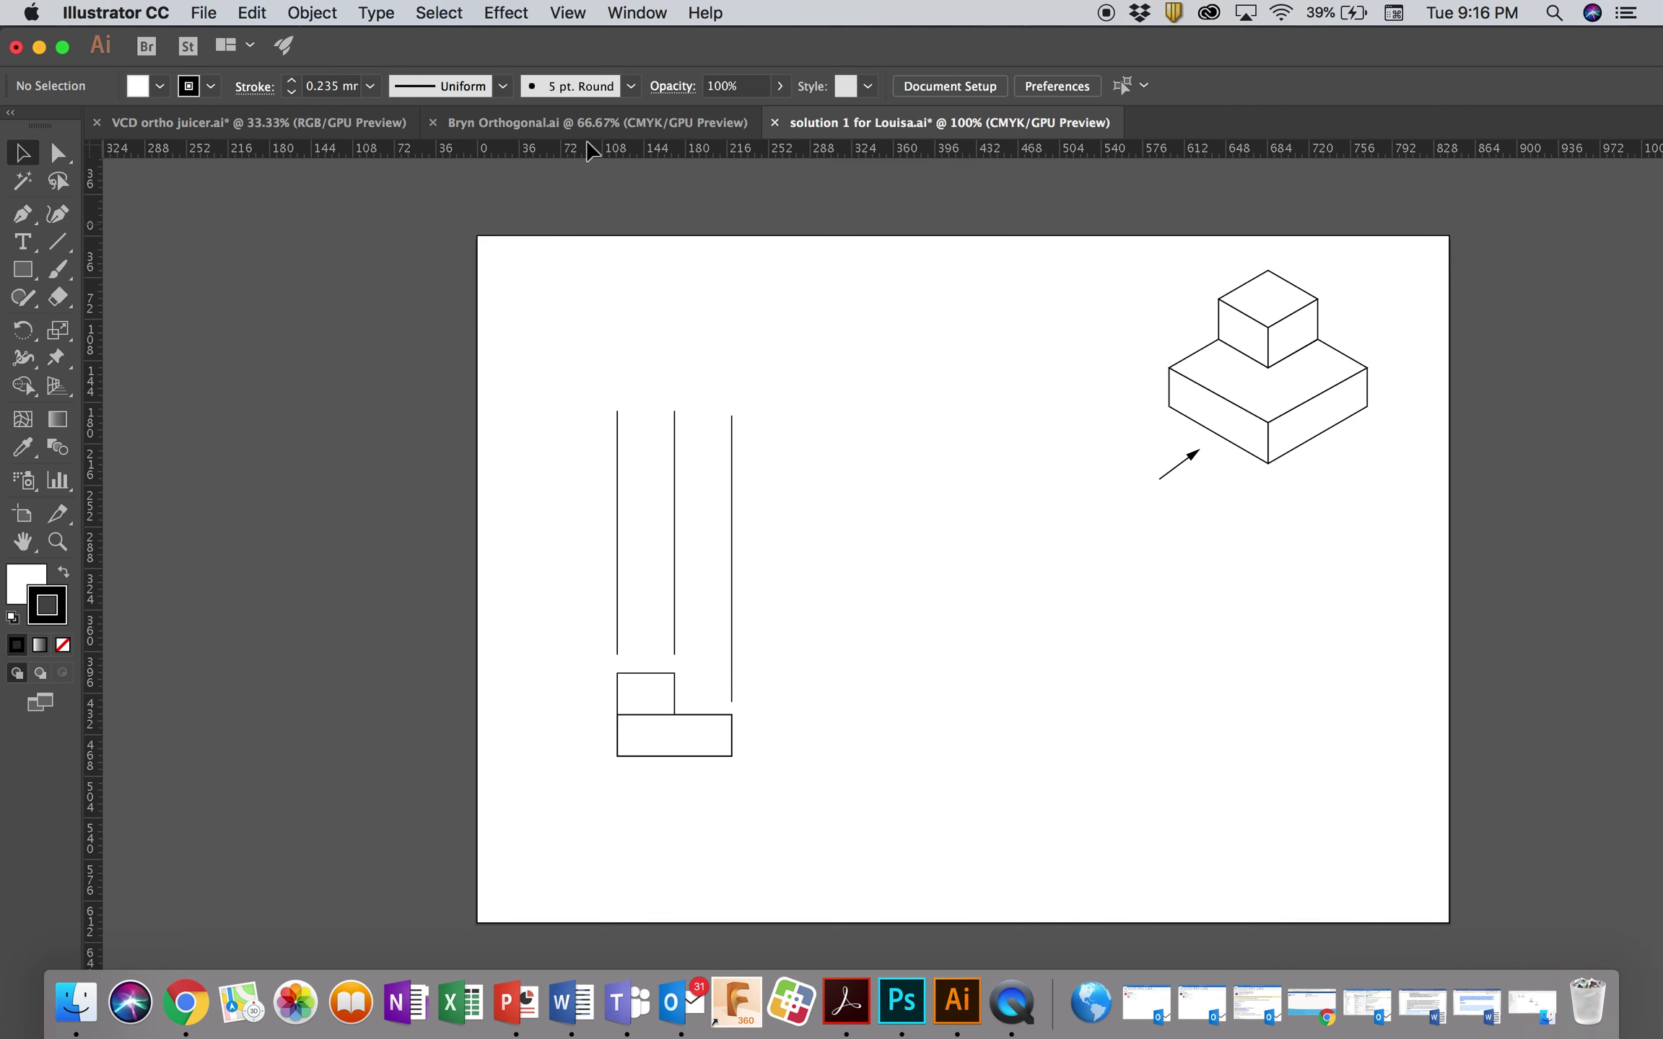
left_click(579, 13)
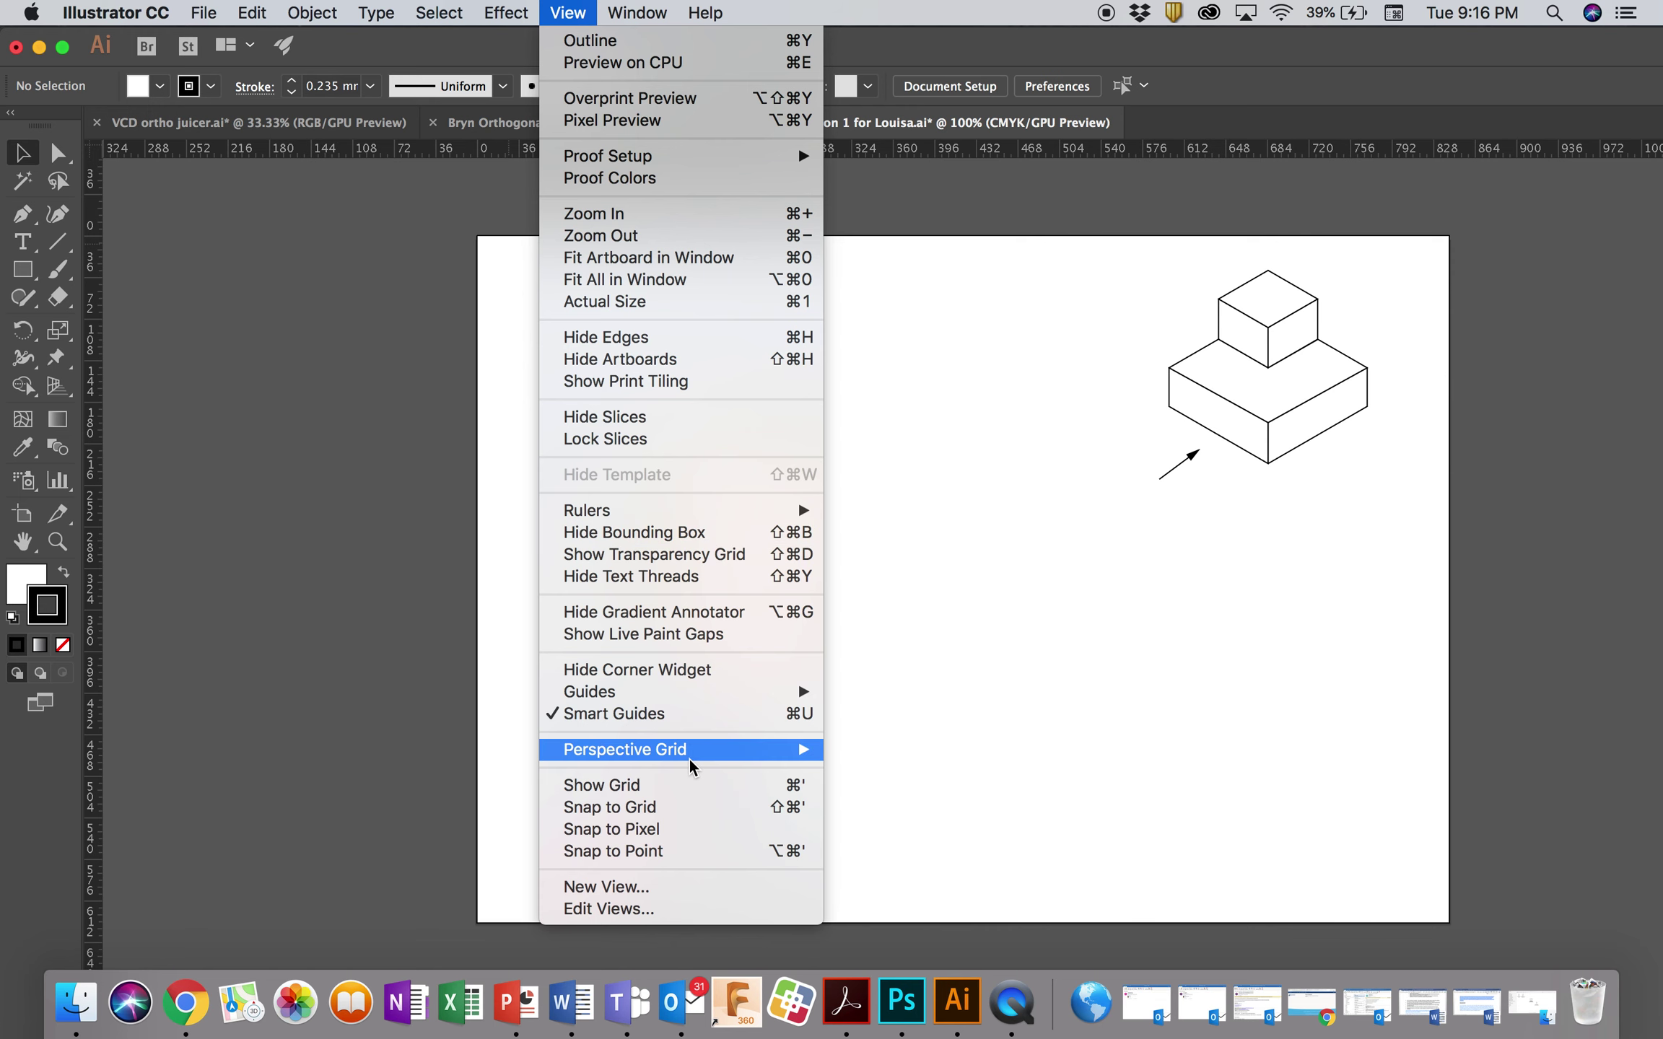
mouse_move(690, 759)
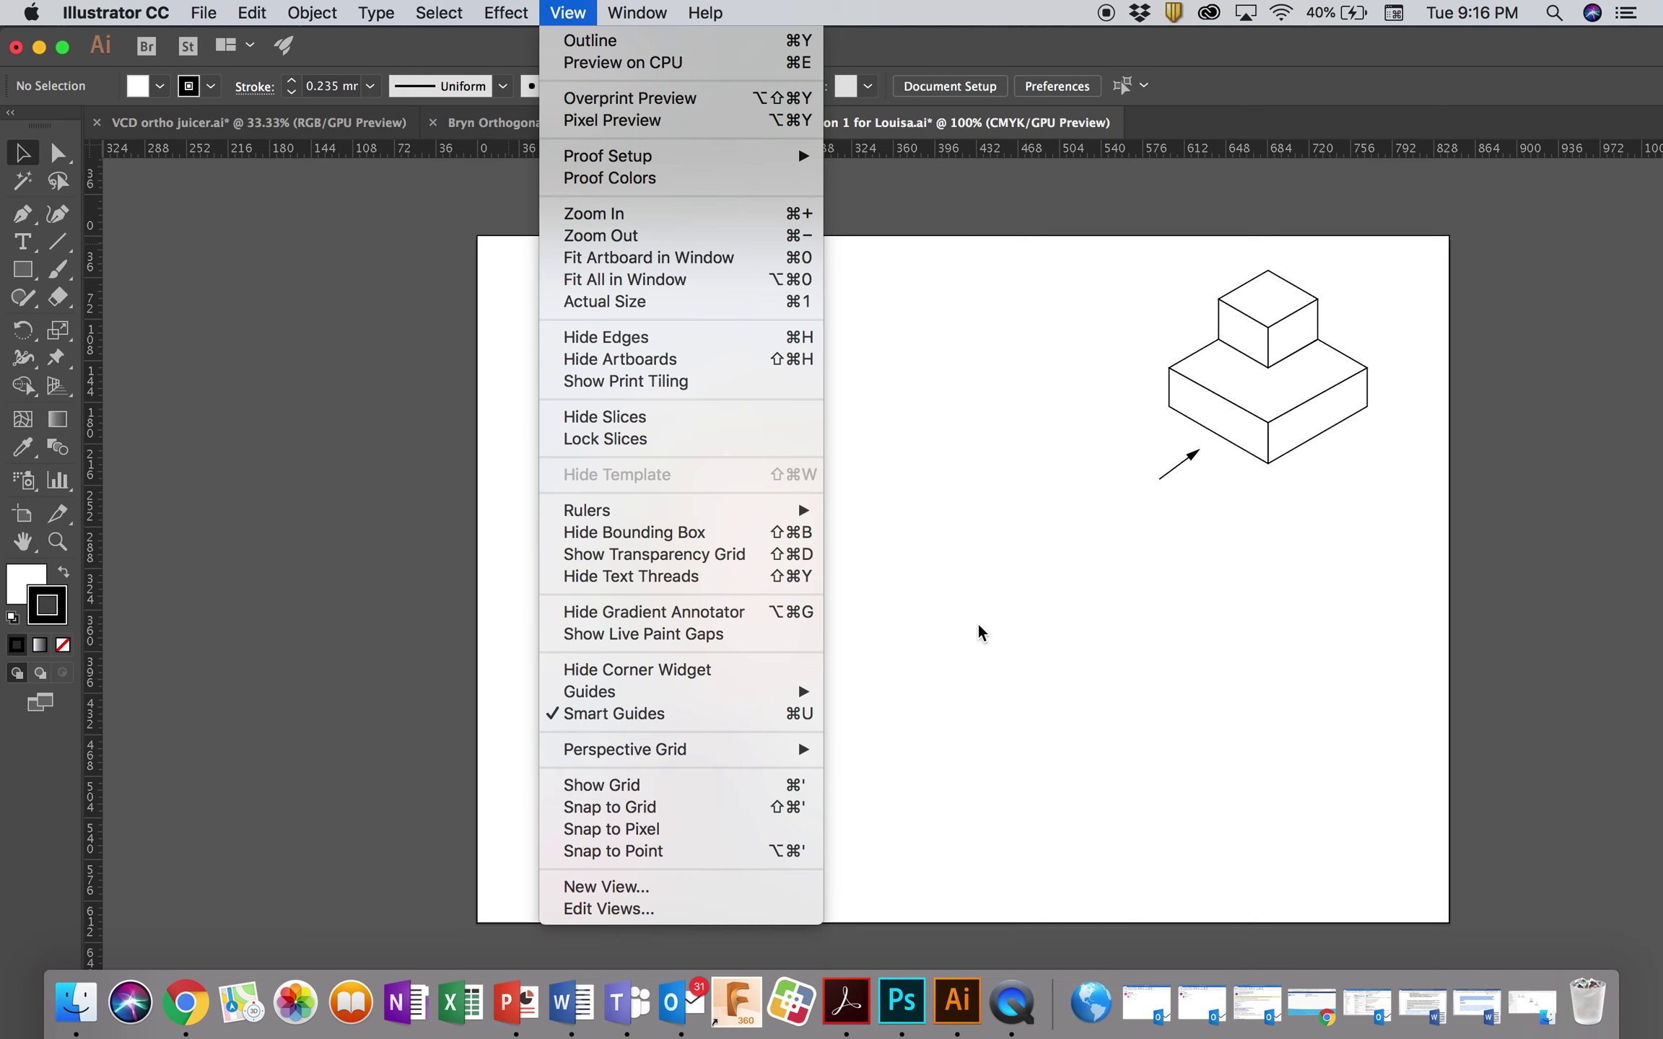
left_click(22, 159)
left_click(22, 214)
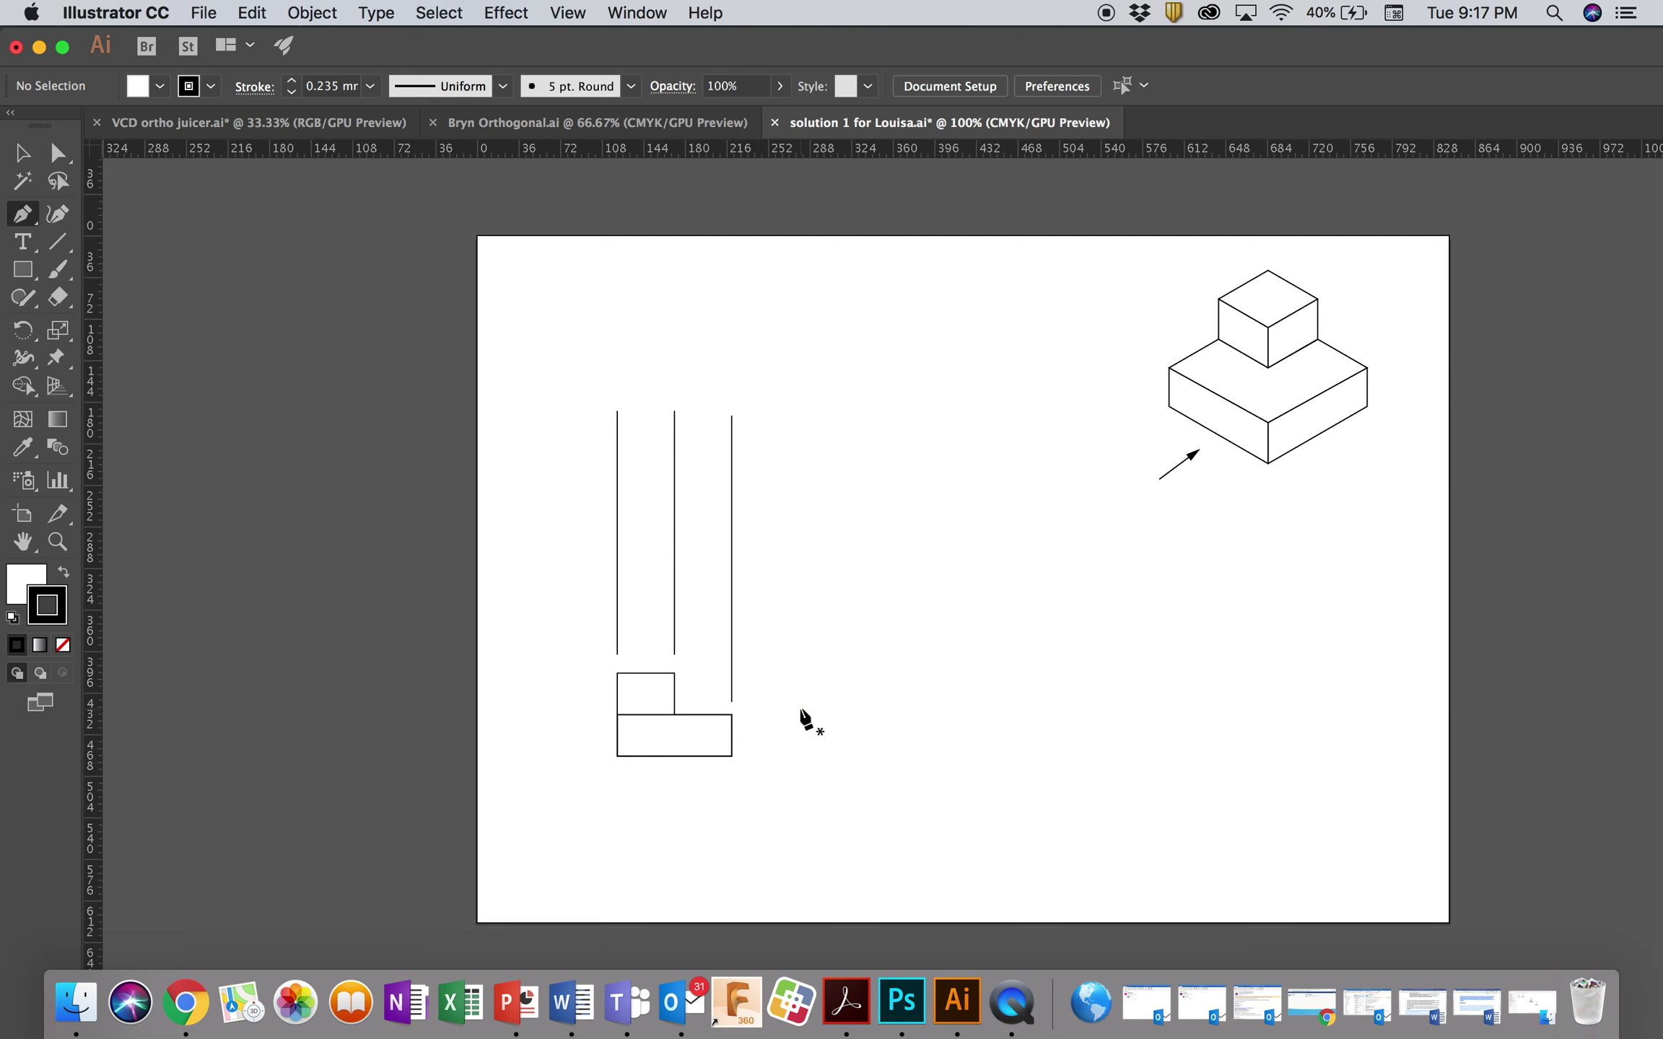
Delete the three vertical projection lines above the stacked rectangles
left_click(22, 152)
left_click_drag(553, 399, 798, 454)
key("Delete")
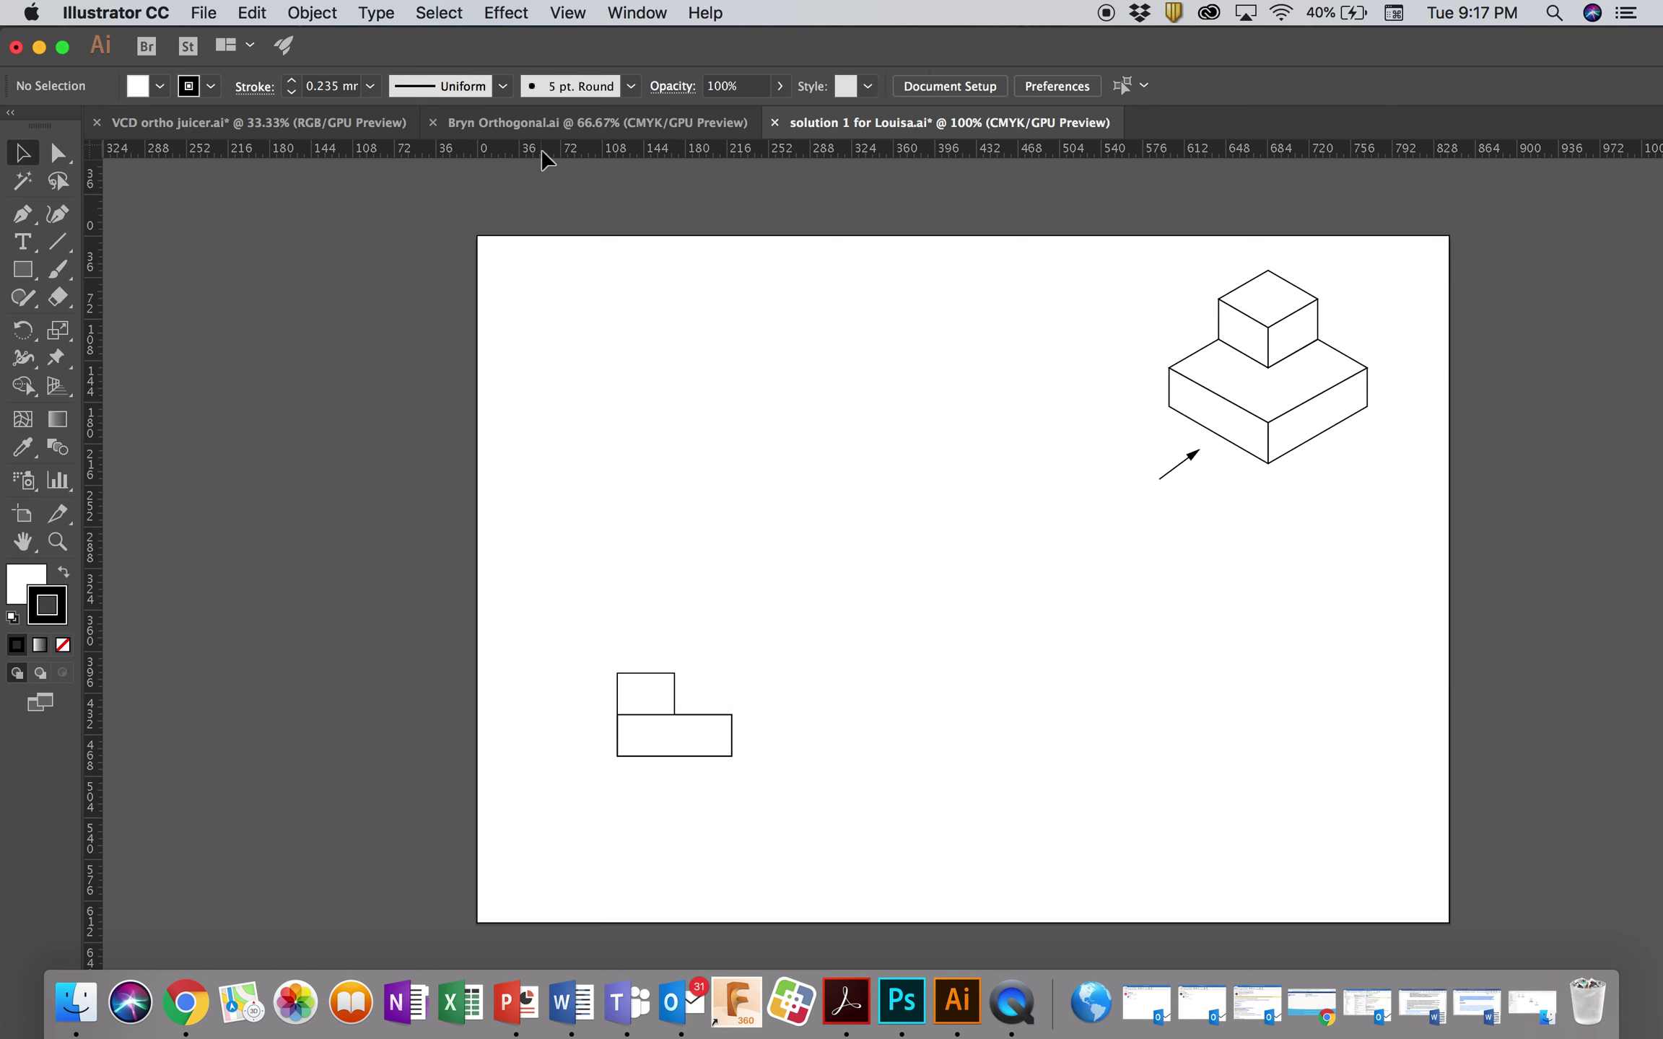
left_click(566, 15)
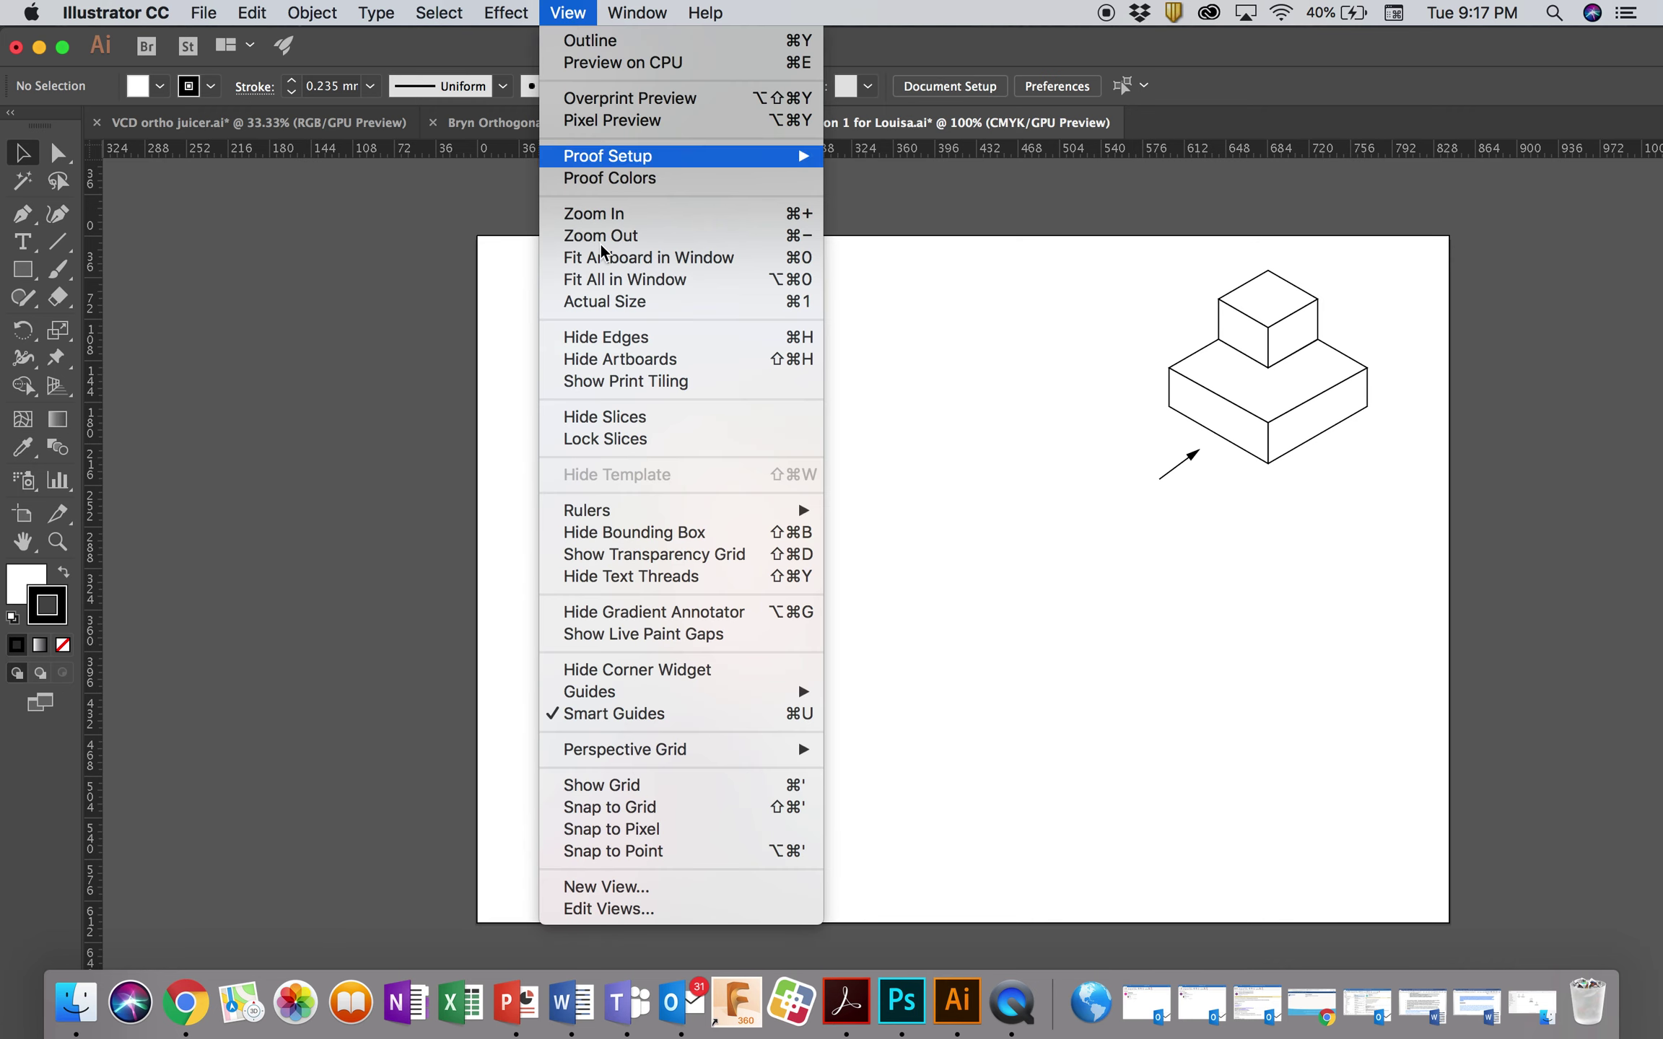
mouse_move(625, 517)
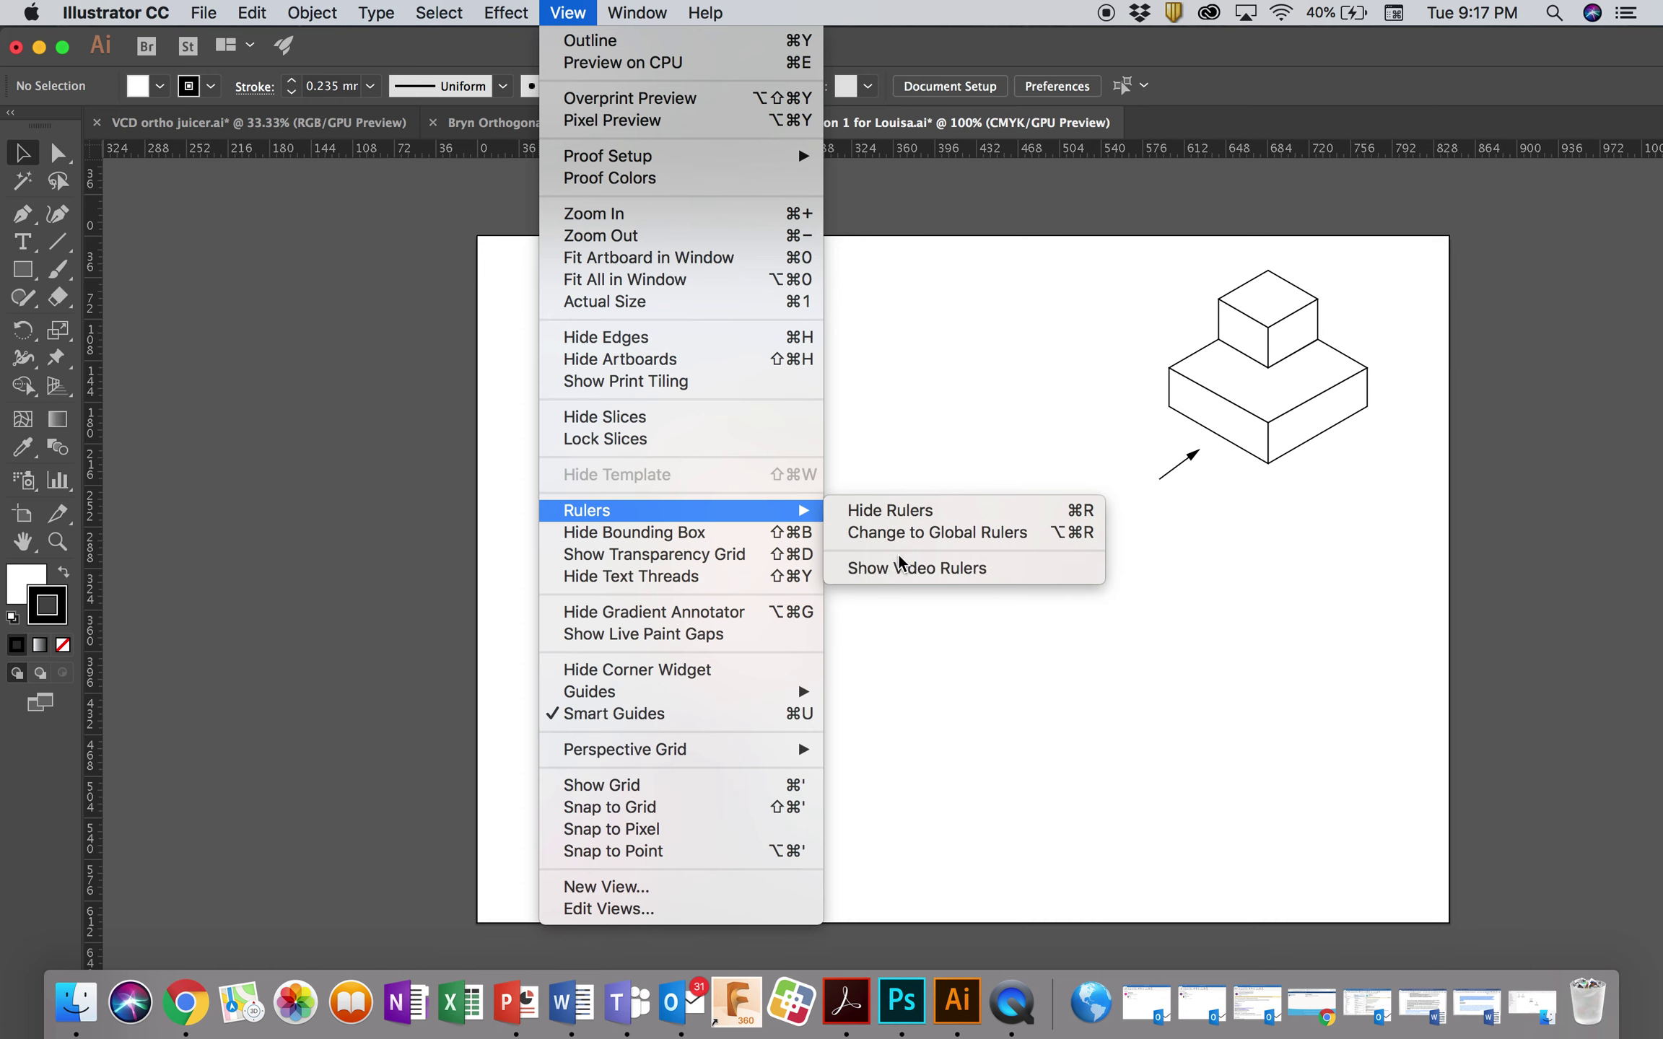
left_click(888, 350)
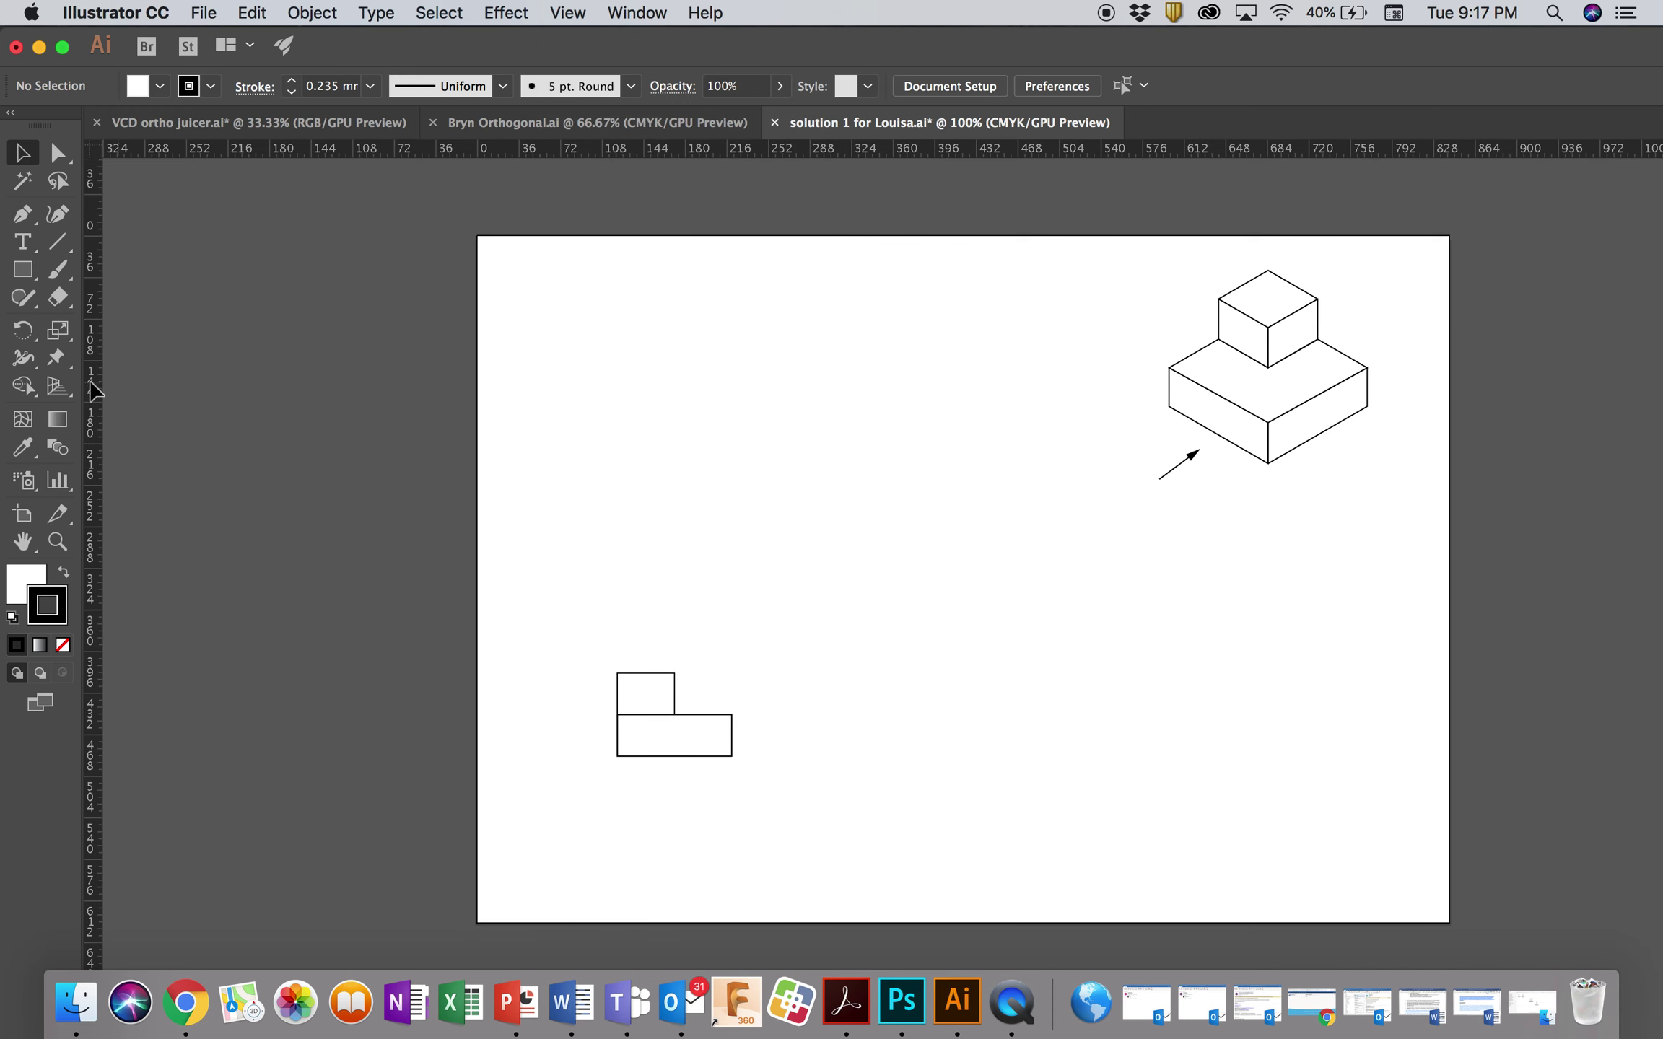
Place three vertical guides near the rectangles' shared left edge, the upper rectangle's right edge at X 172 pt and the lower rectangle's right edge at X 219 pt
left_click_drag(269, 387, 614, 361)
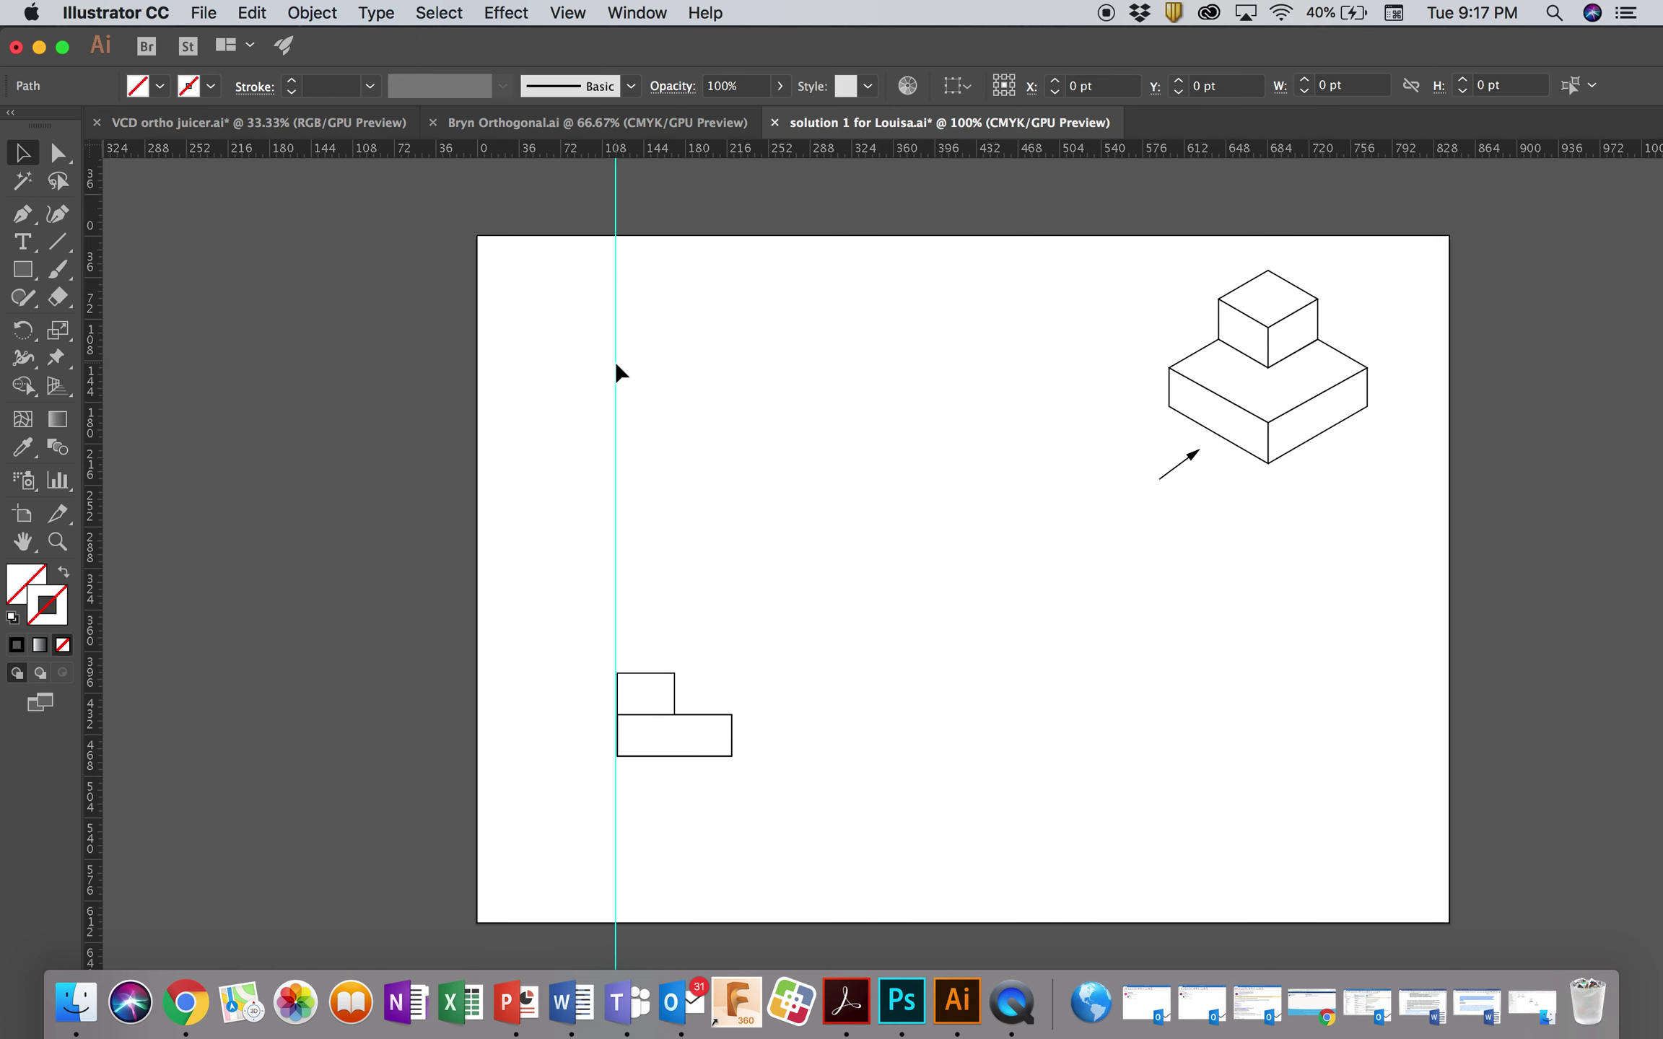
left_click_drag(467, 309, 675, 348)
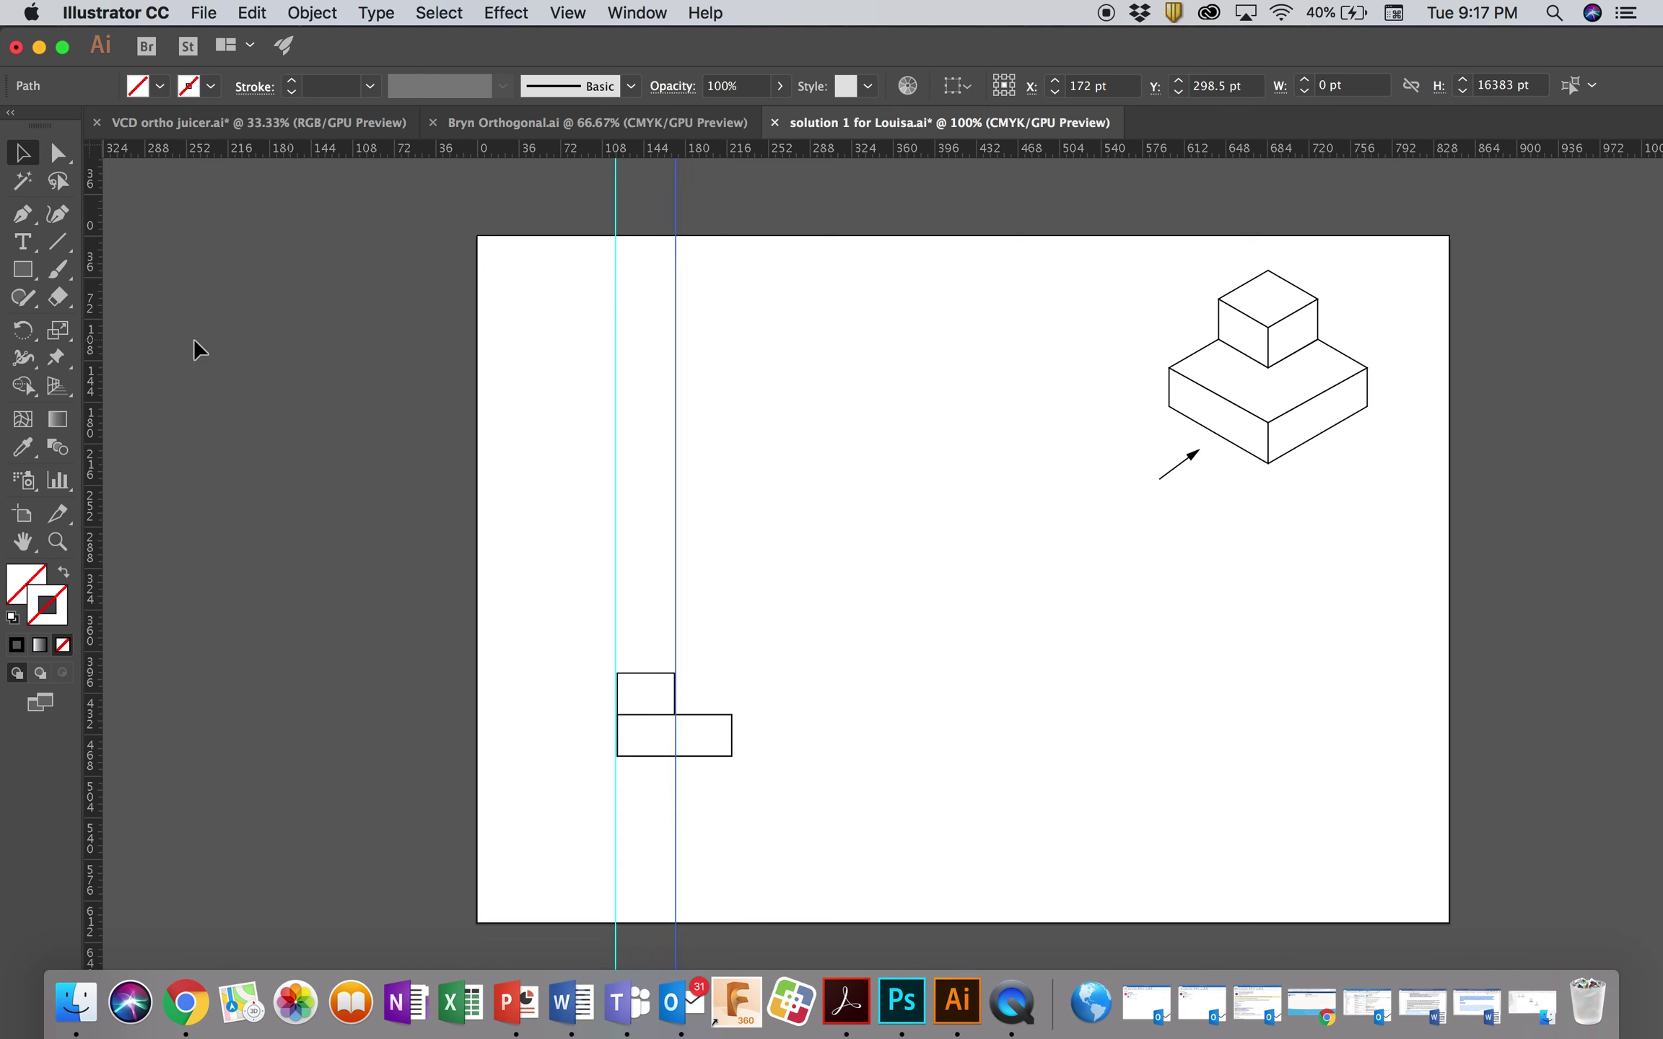
left_click_drag(217, 325, 730, 366)
Place two horizontal guides and align them with the top edges of the lower and upper rectangles, the upper guide at Y 379.085 pt
left_click_drag(776, 147, 794, 545)
left_click_drag(820, 654, 820, 654)
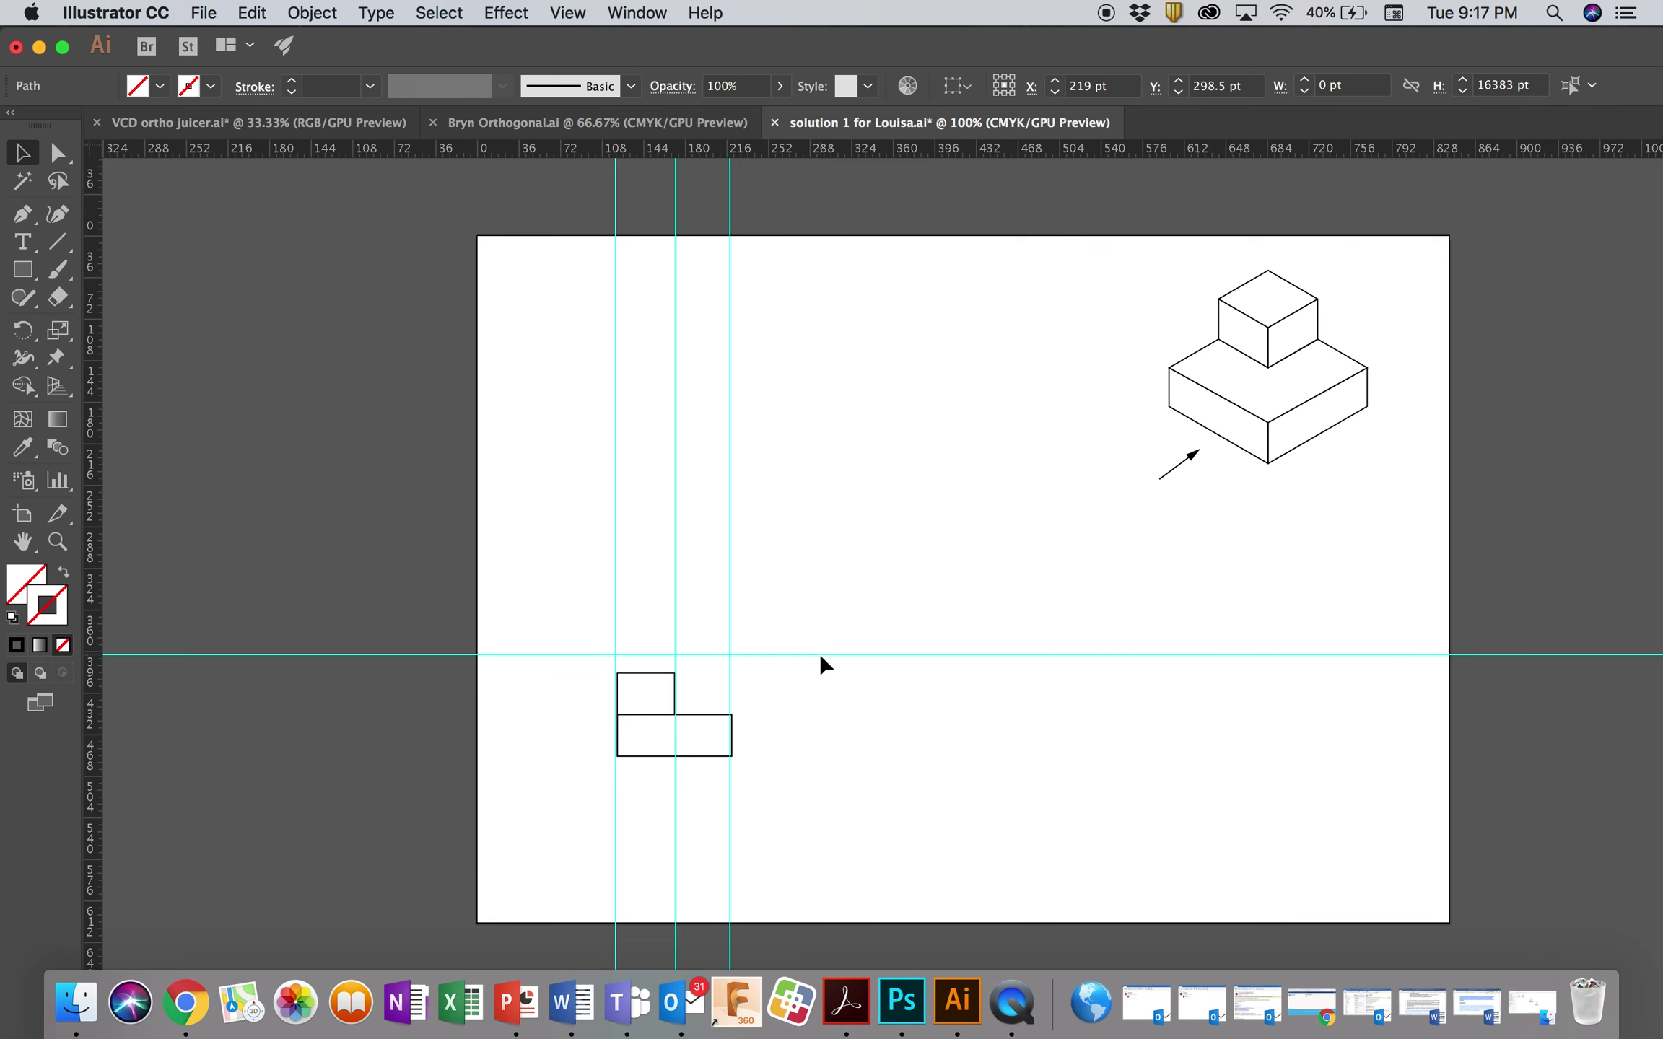
left_click_drag(812, 142, 850, 694)
key("super+plus")
key("super+plus")
left_click_drag(823, 515, 823, 552)
left_click_drag(818, 431, 820, 469)
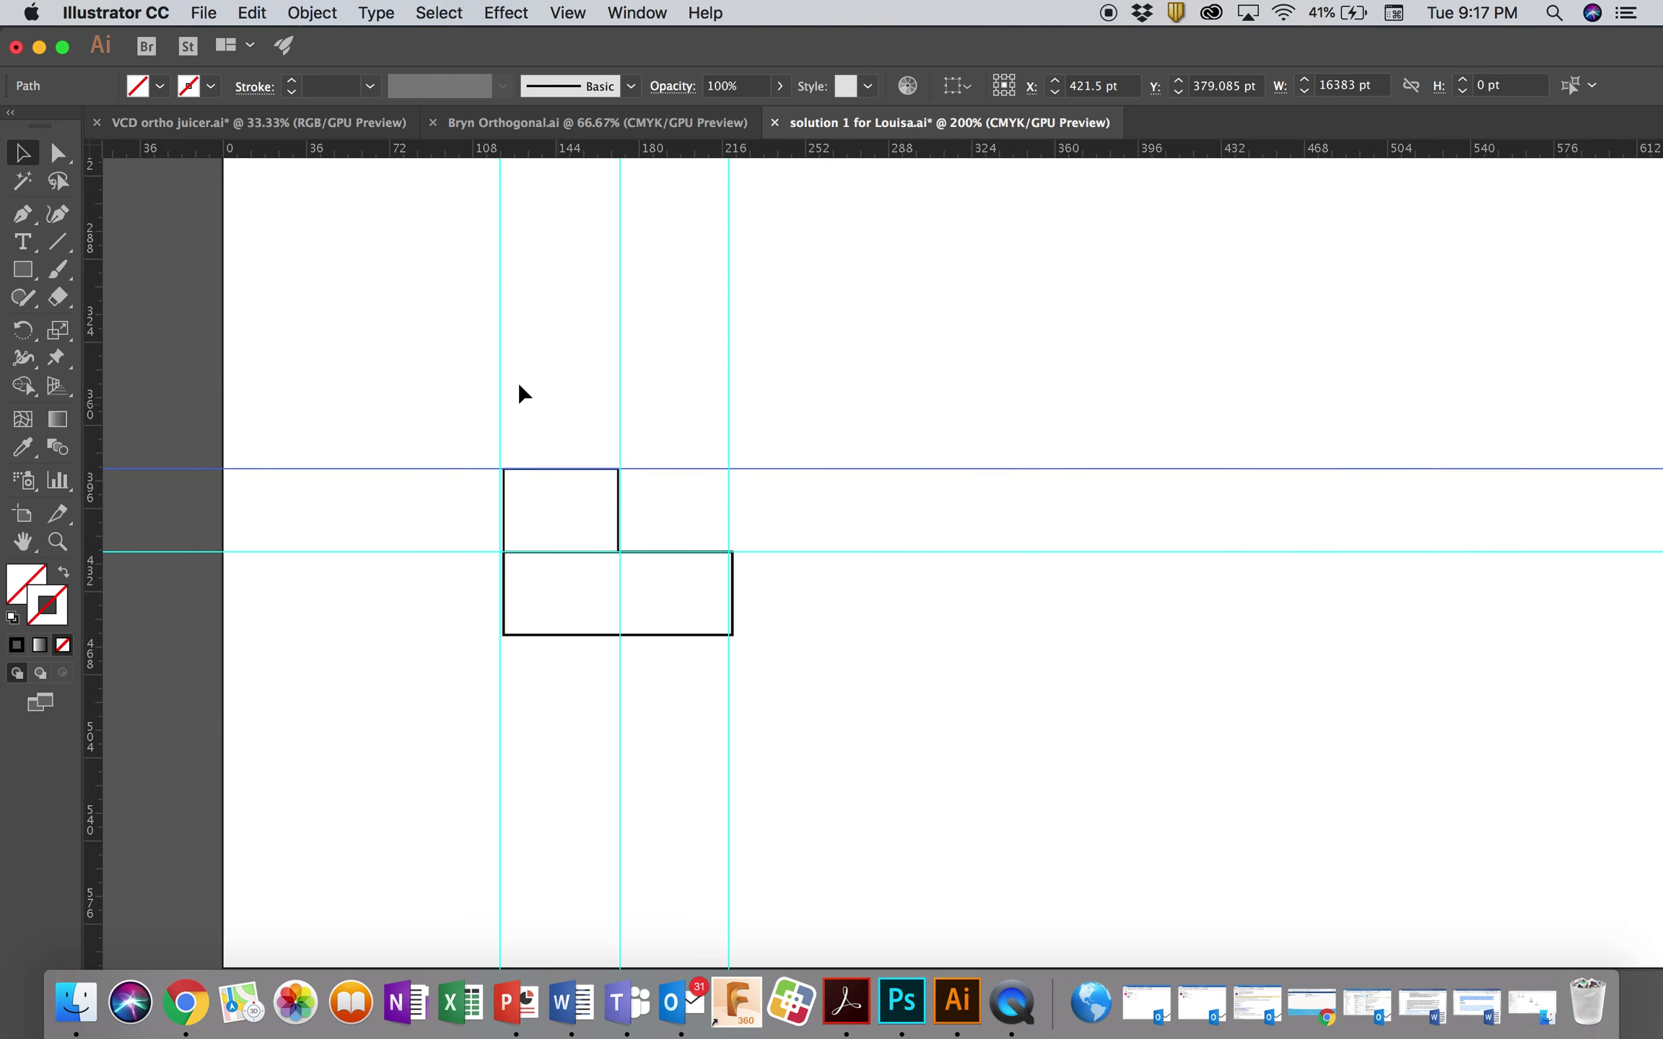
Align the outer vertical guides exactly with the rectangles' left edge and the lower rectangle's right edge at X 220.589 pt
left_click_drag(498, 353, 508, 352)
key("super+shift+a")
left_click(618, 352)
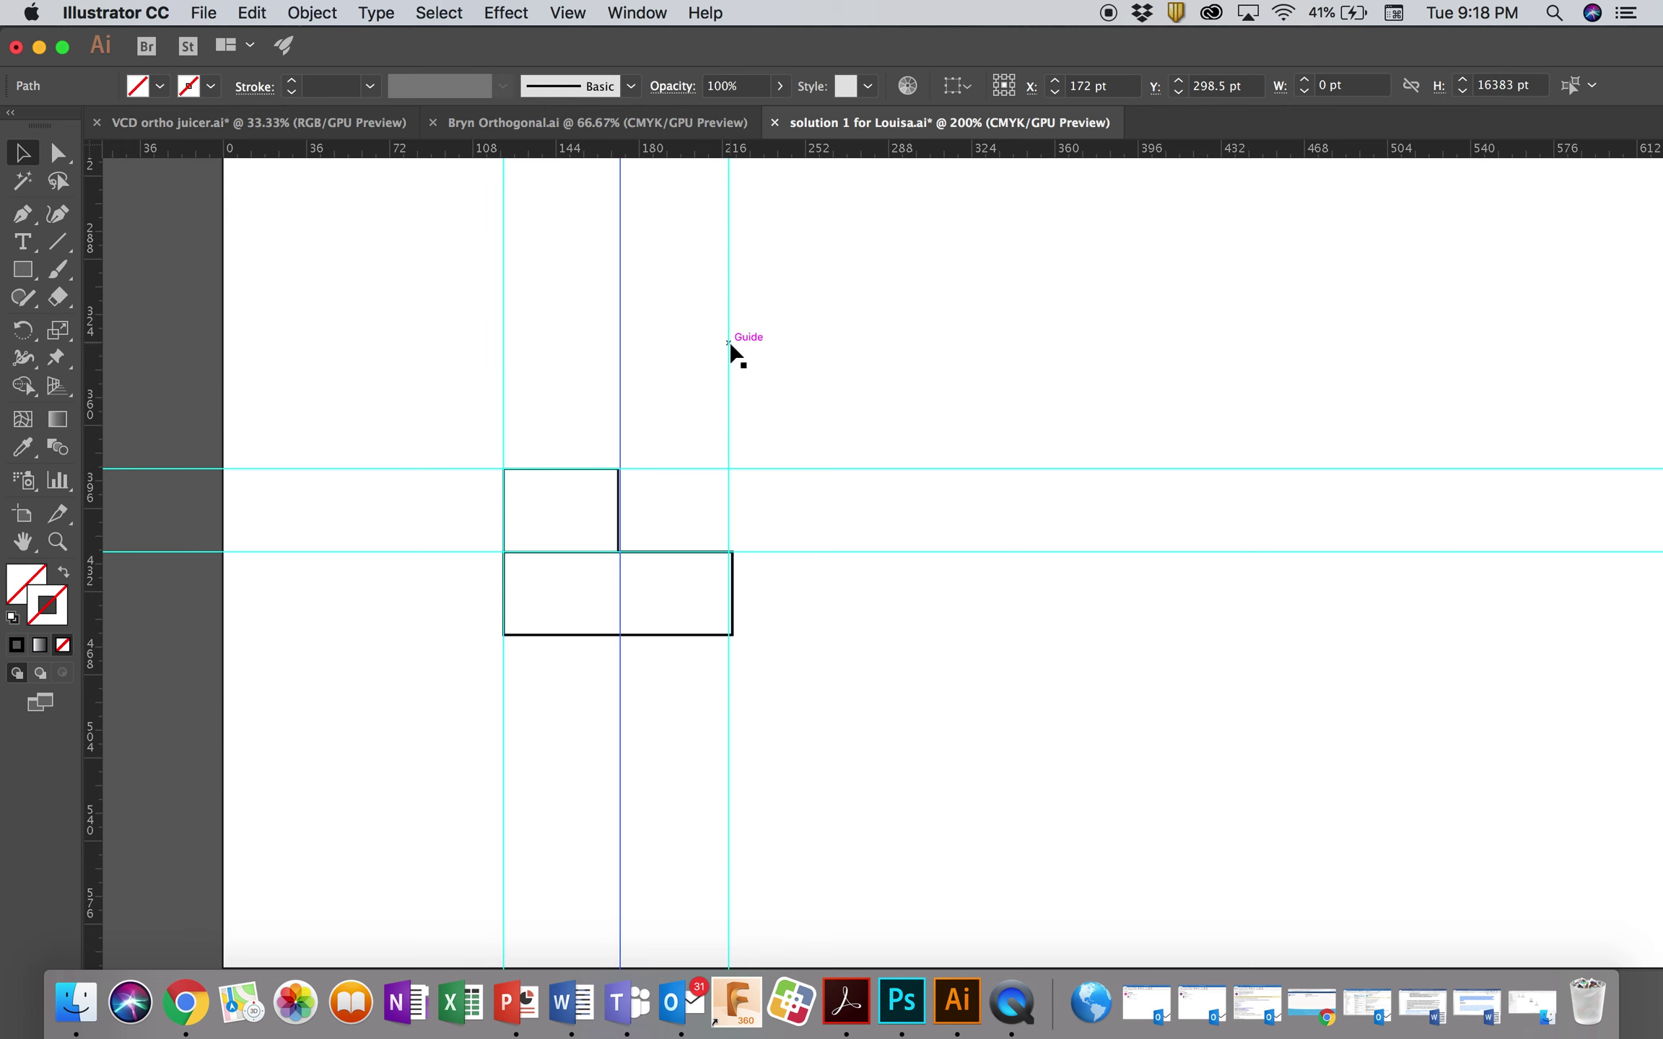
left_click_drag(729, 343, 733, 345)
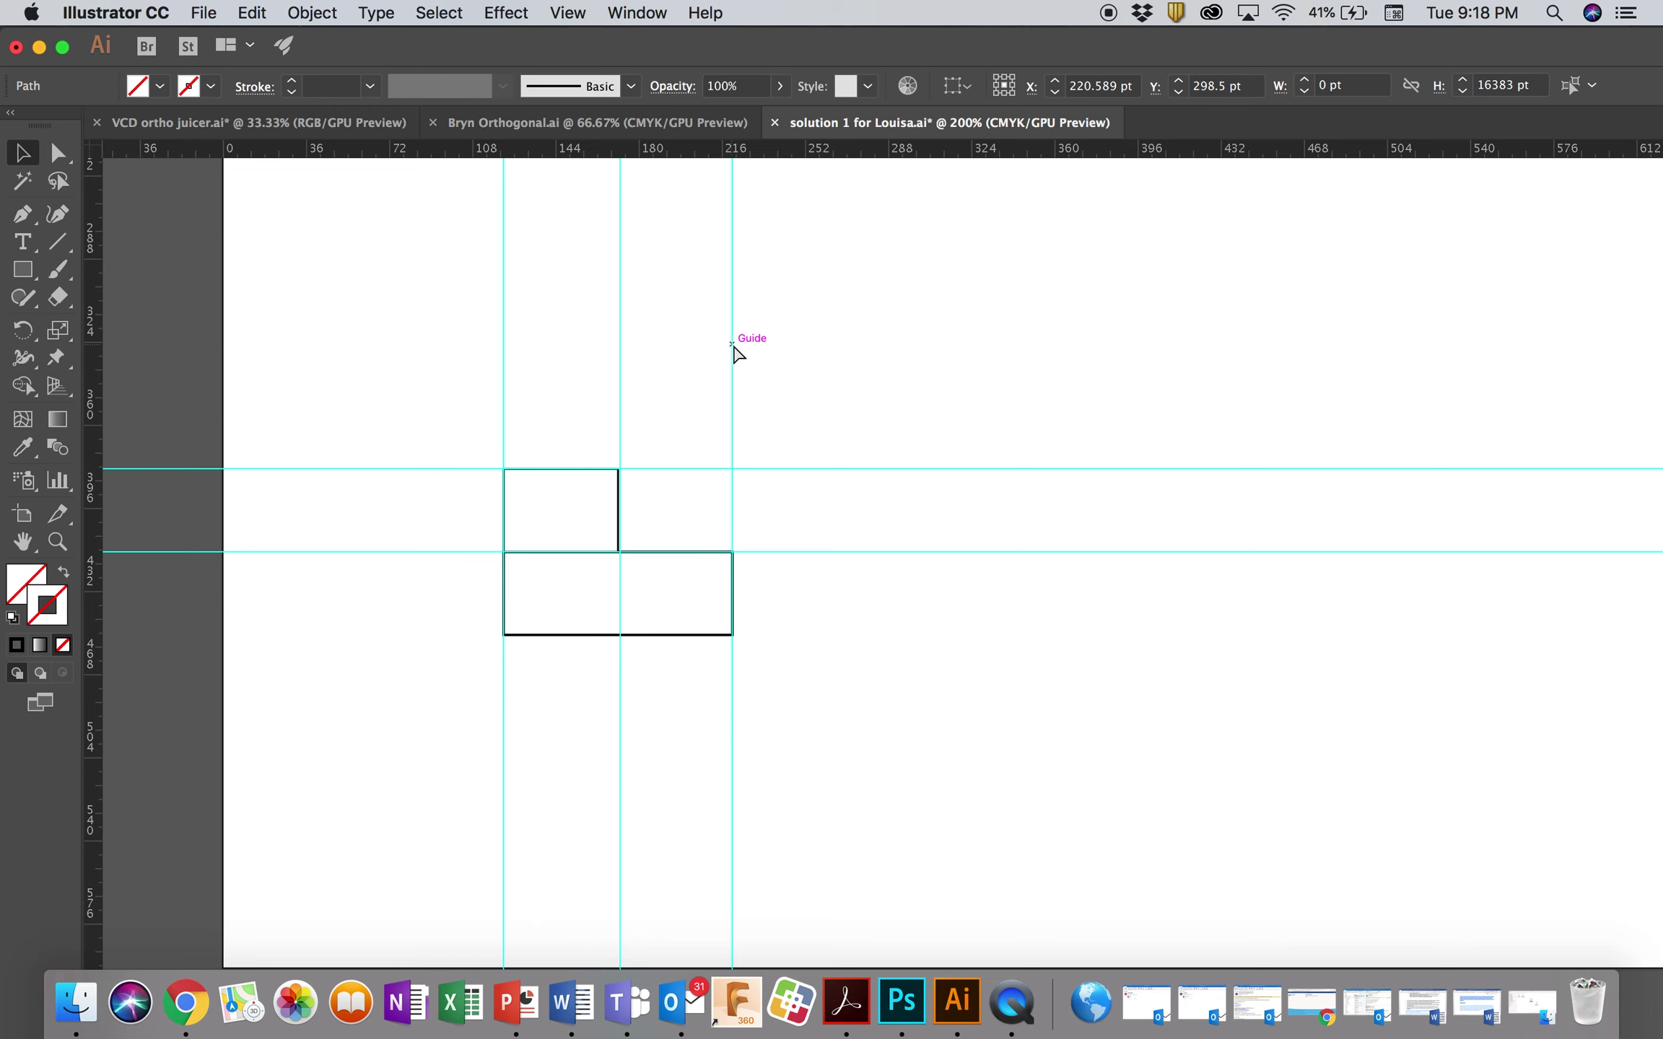
Draw a 99.045 pt square between the outer vertical guides above the front view and give it a black stroke
key("super+equal")
key("super+minus")
key("super+minus")
key("super+minus")
key("super+minus")
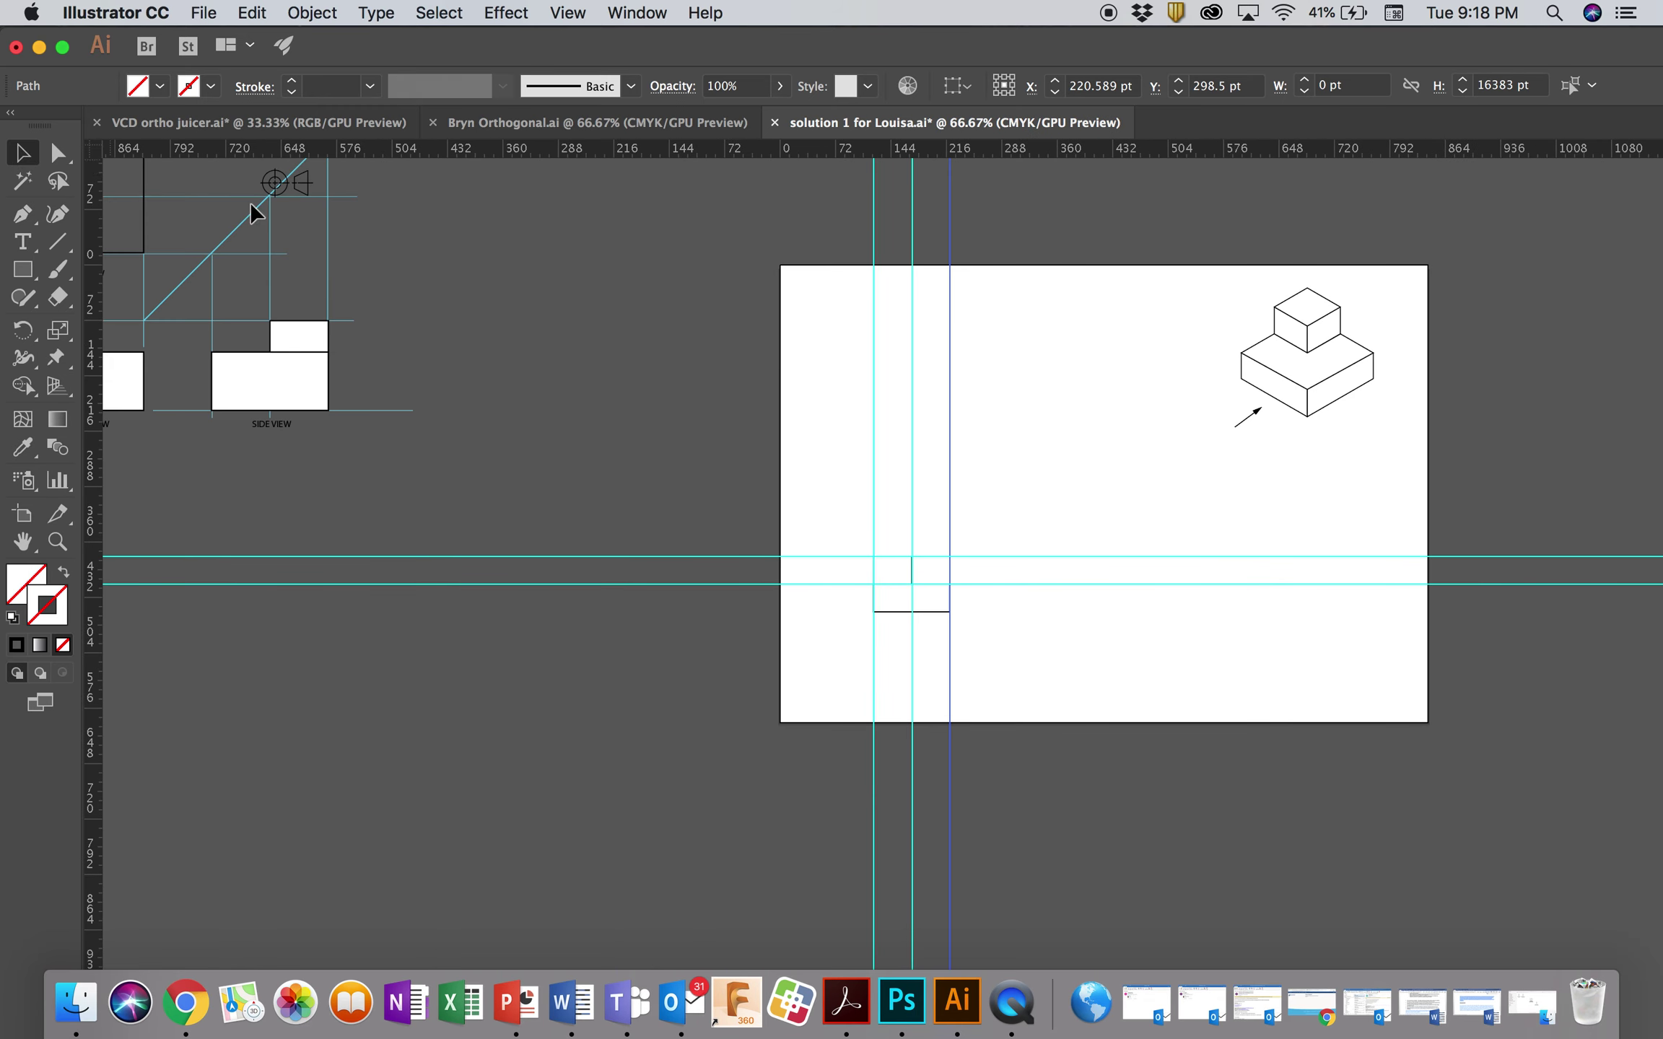
left_click(612, 391)
scroll(1198, 540, "right", 5)
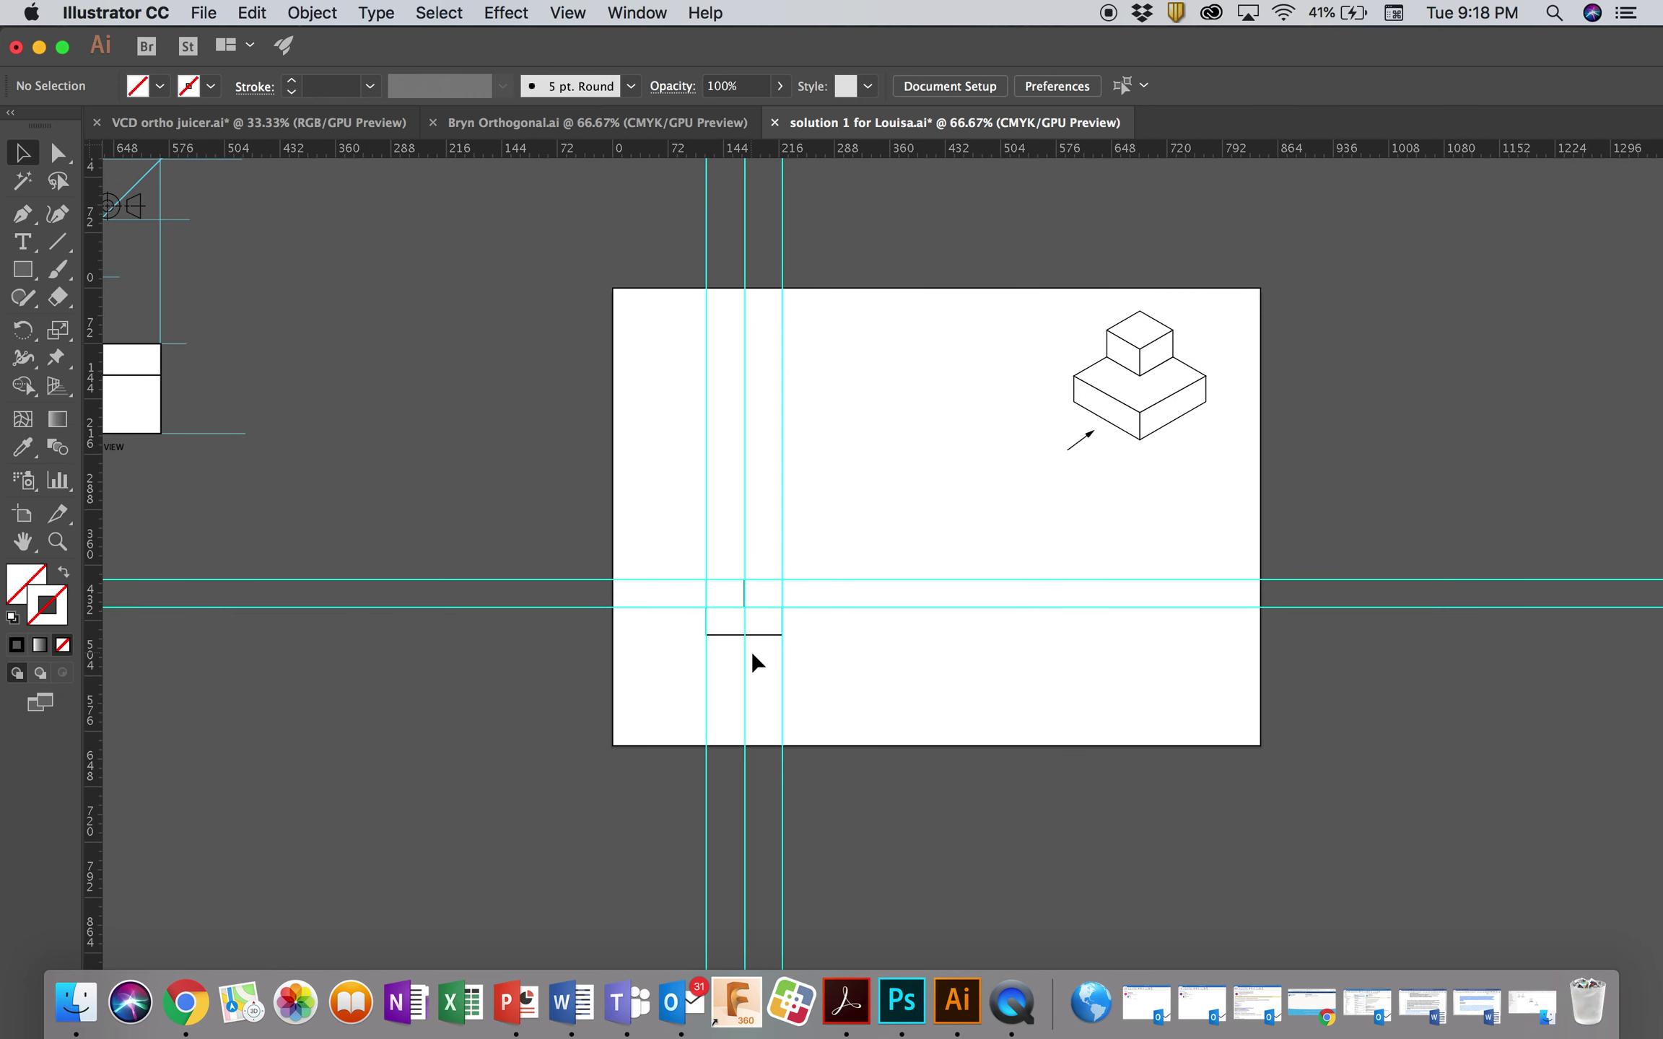
left_click(23, 269)
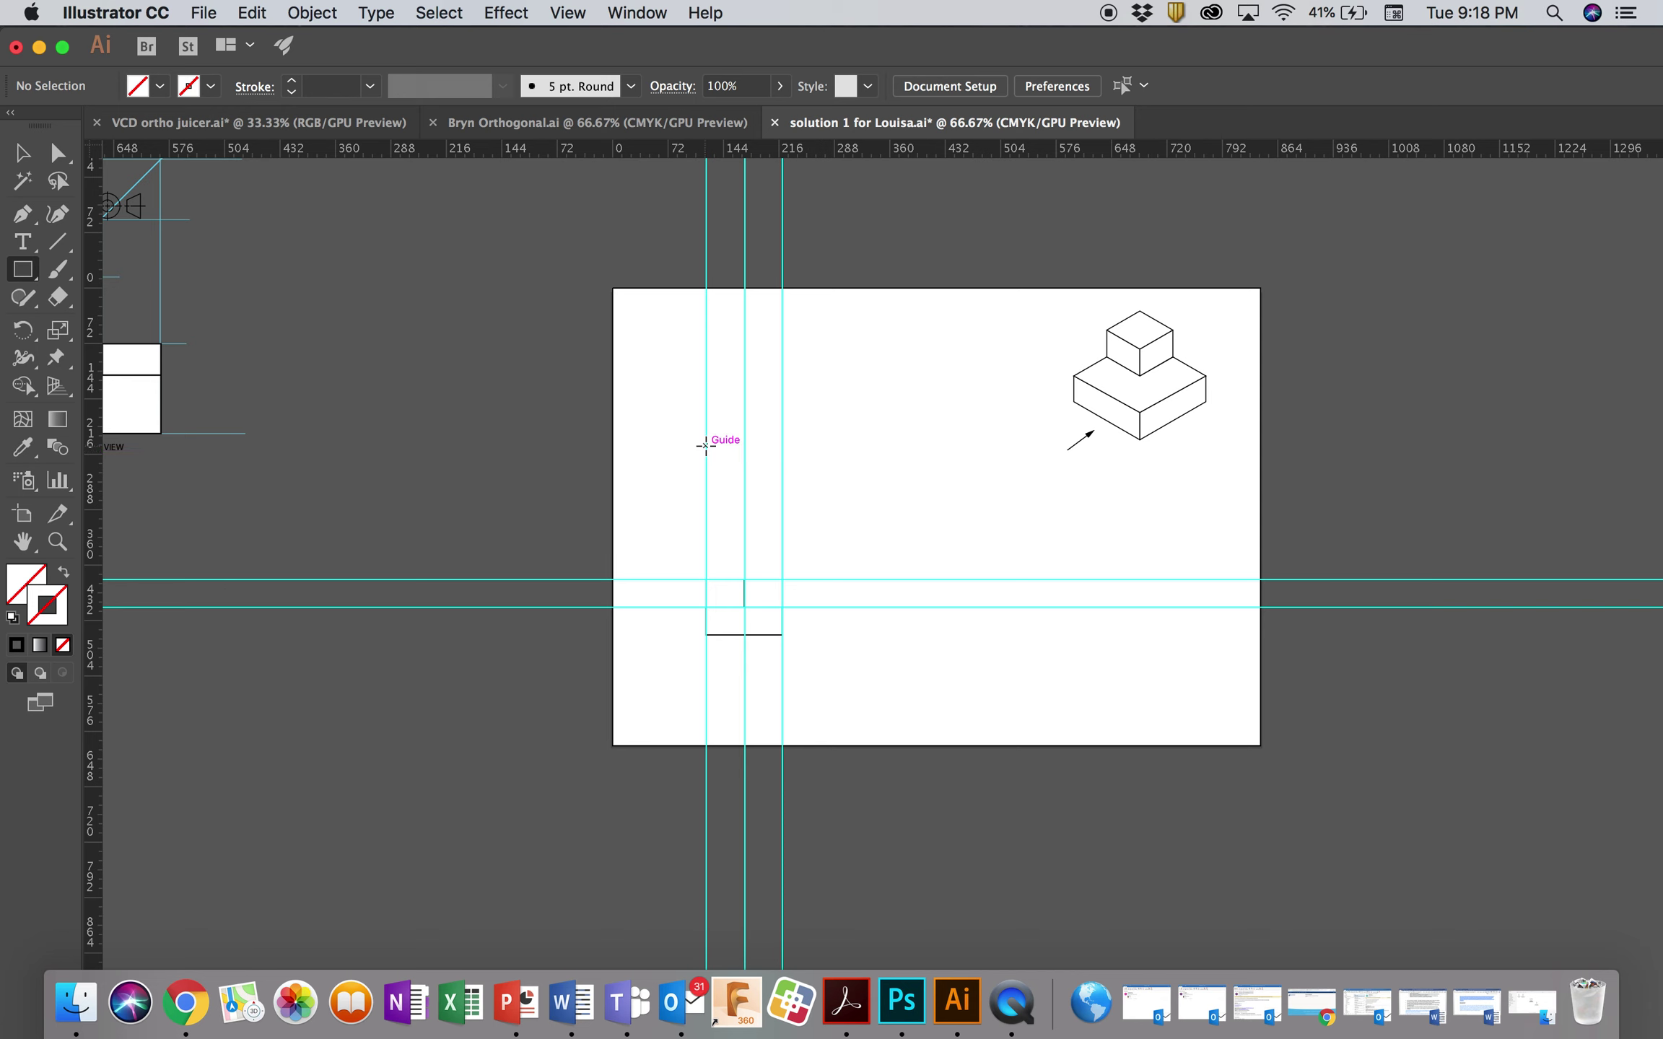
key("v")
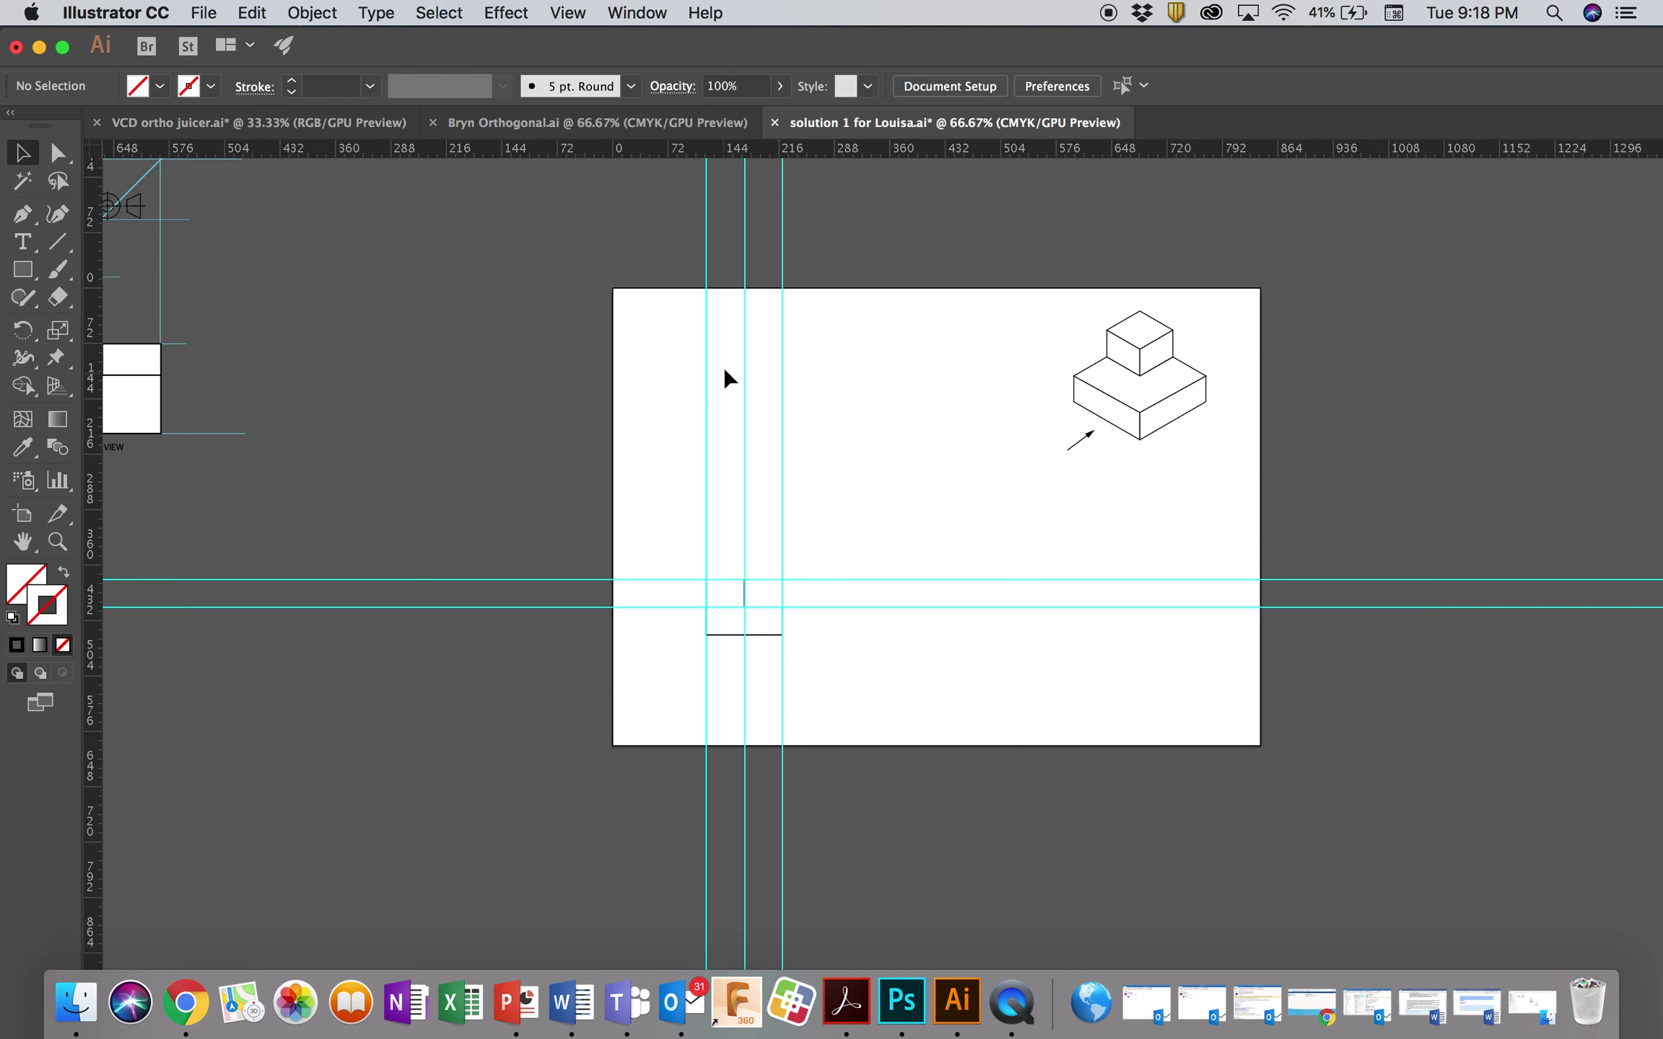
left_click_drag(724, 463, 696, 471)
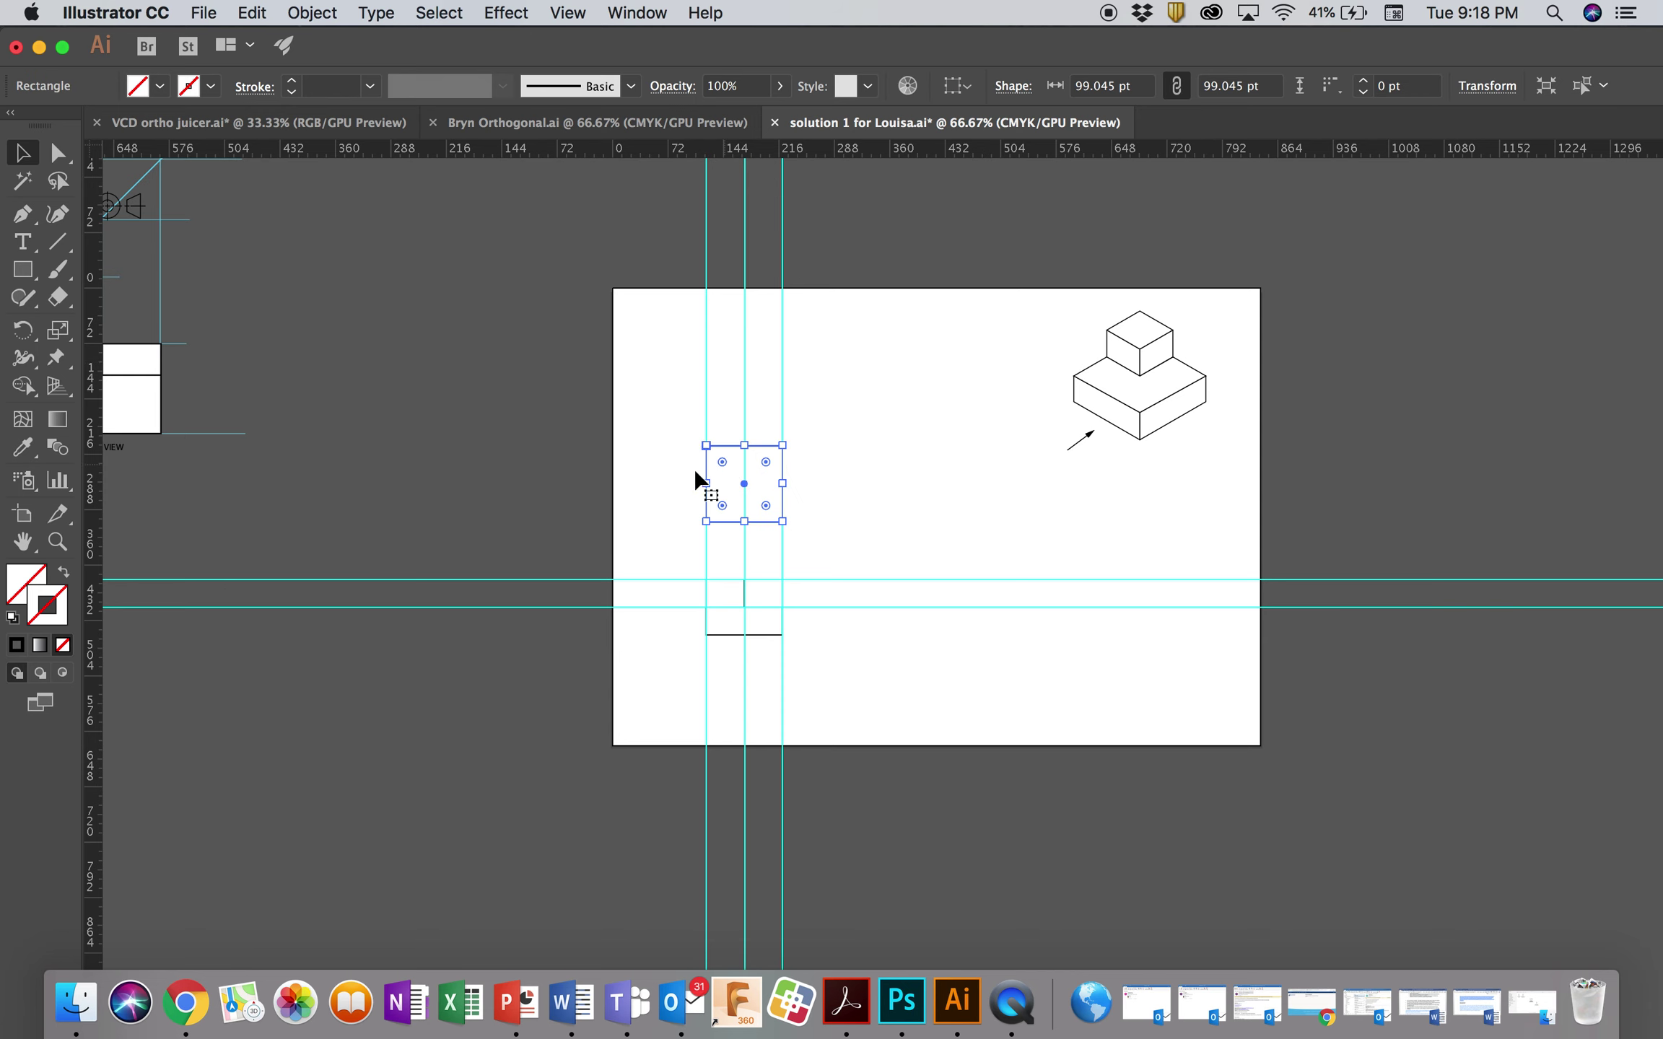
left_click(16, 650)
left_click(440, 374)
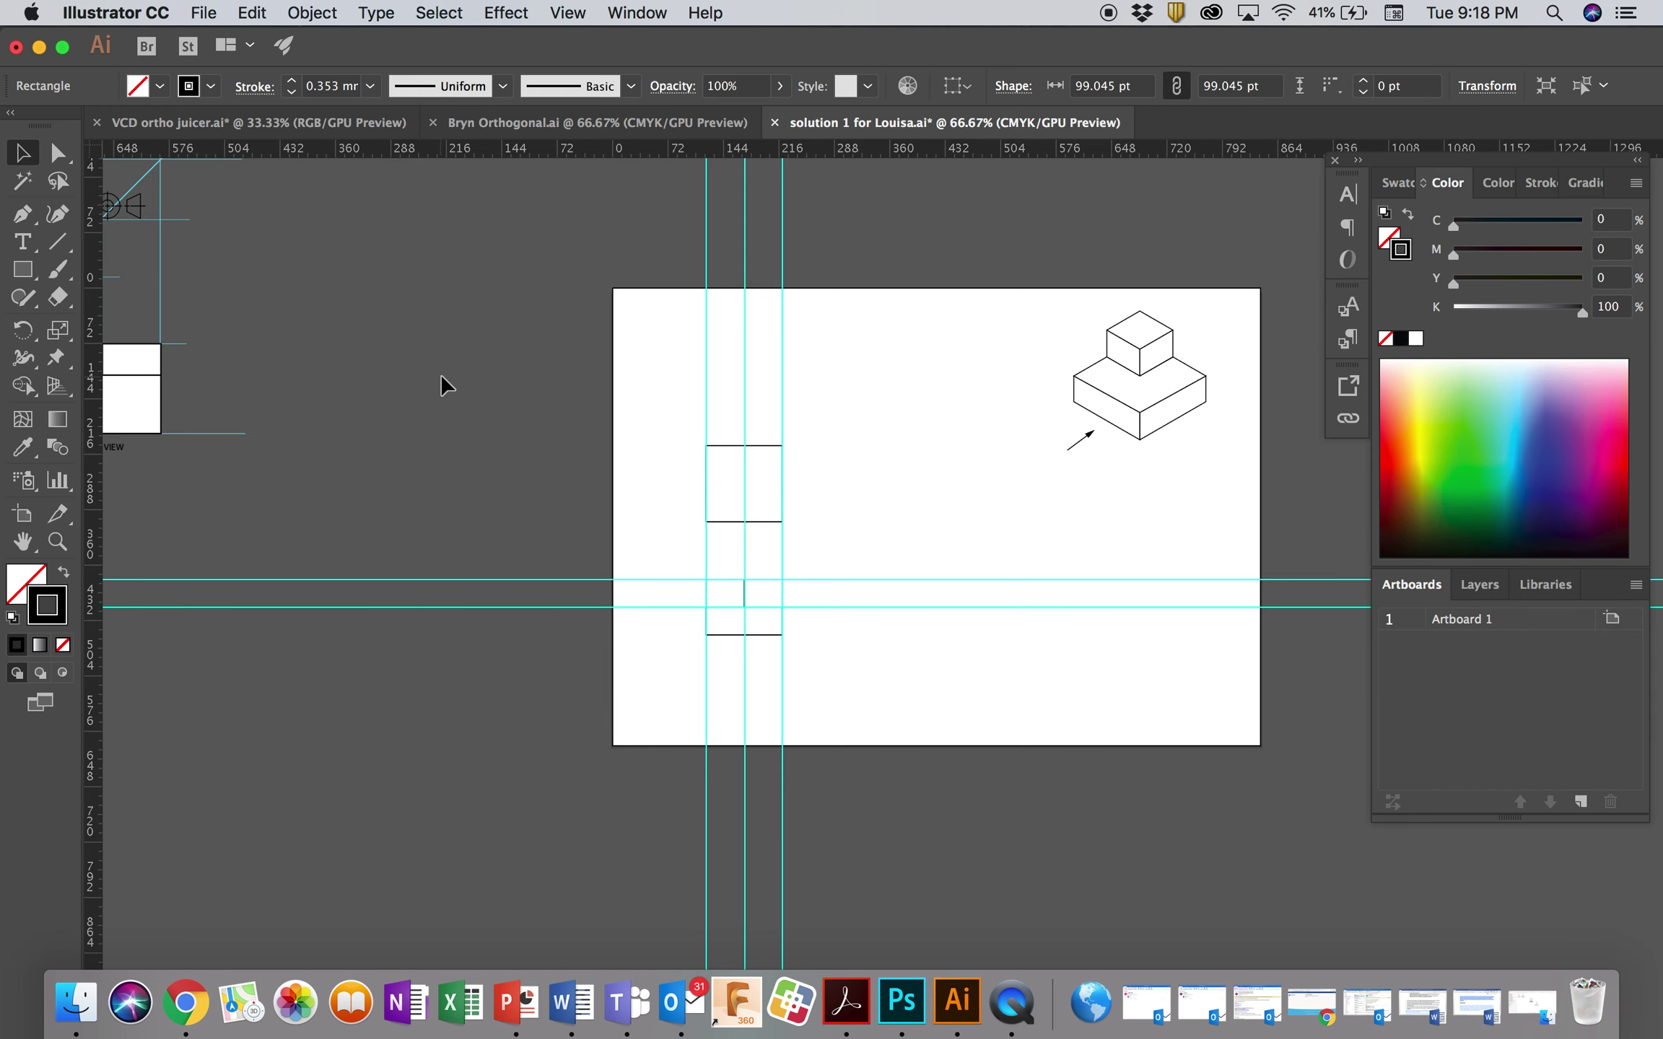
Draw a 50.455 pt square from the large square's upper-left corner, spanning the left and middle vertical guides
left_click(23, 269)
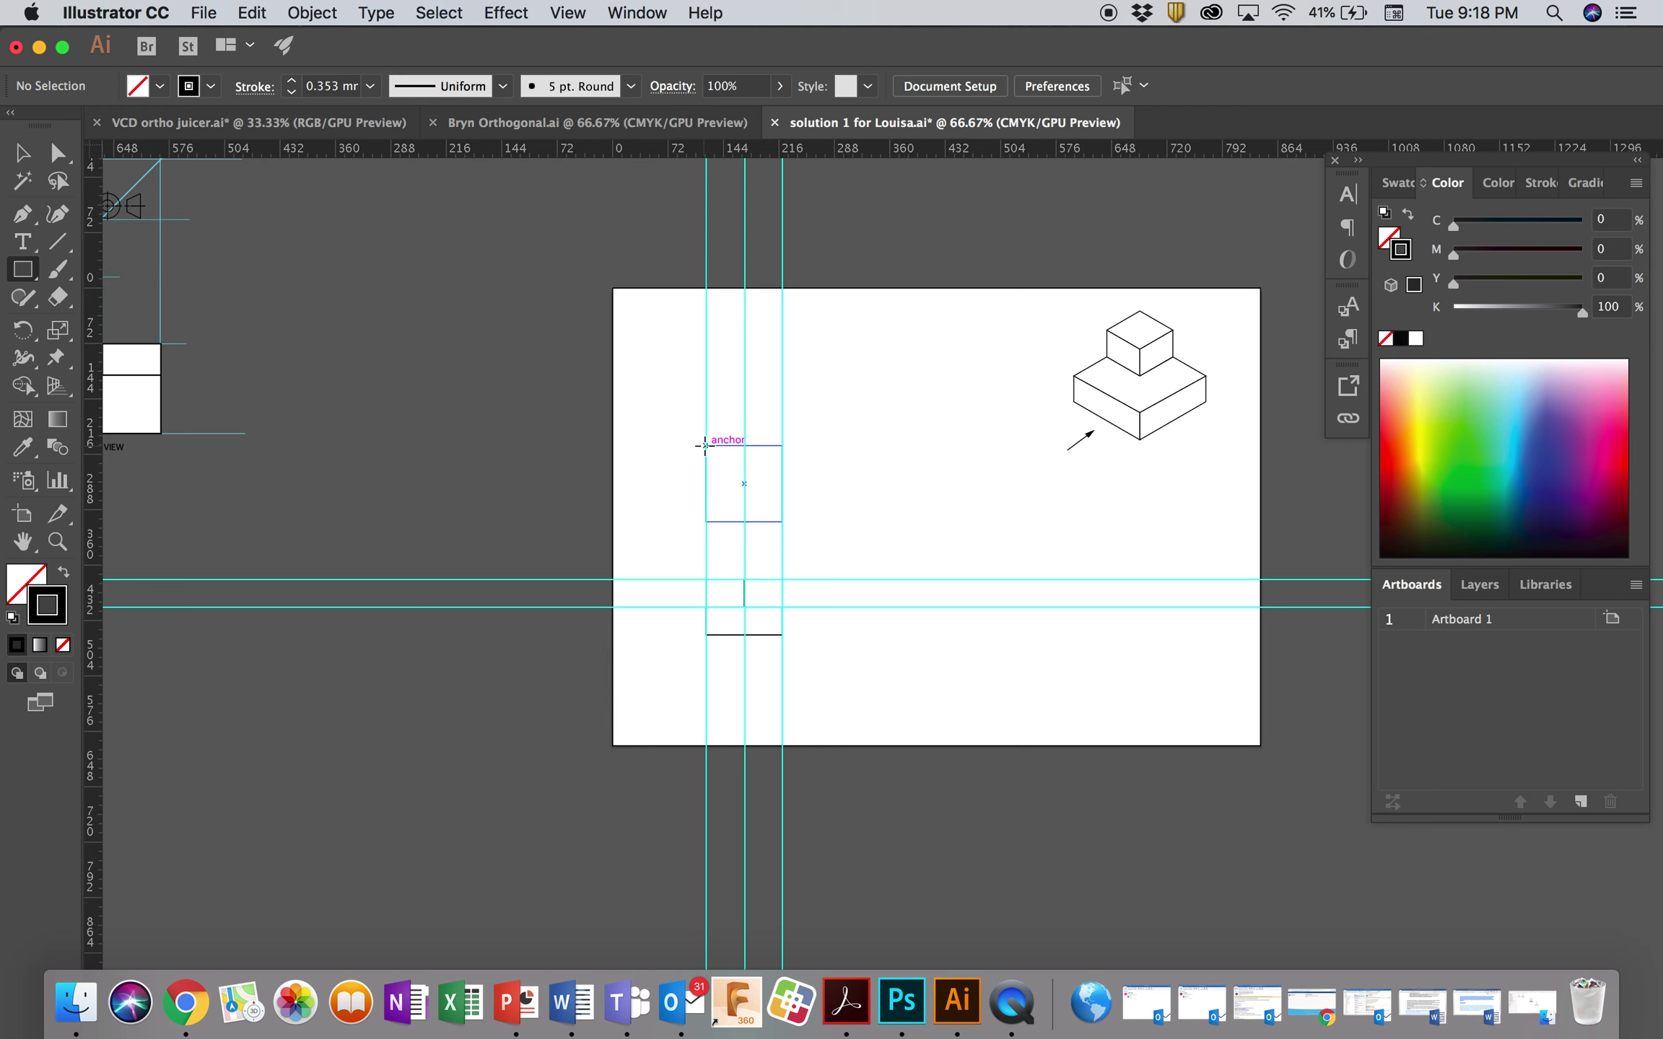
left_click_drag(705, 445, 745, 473)
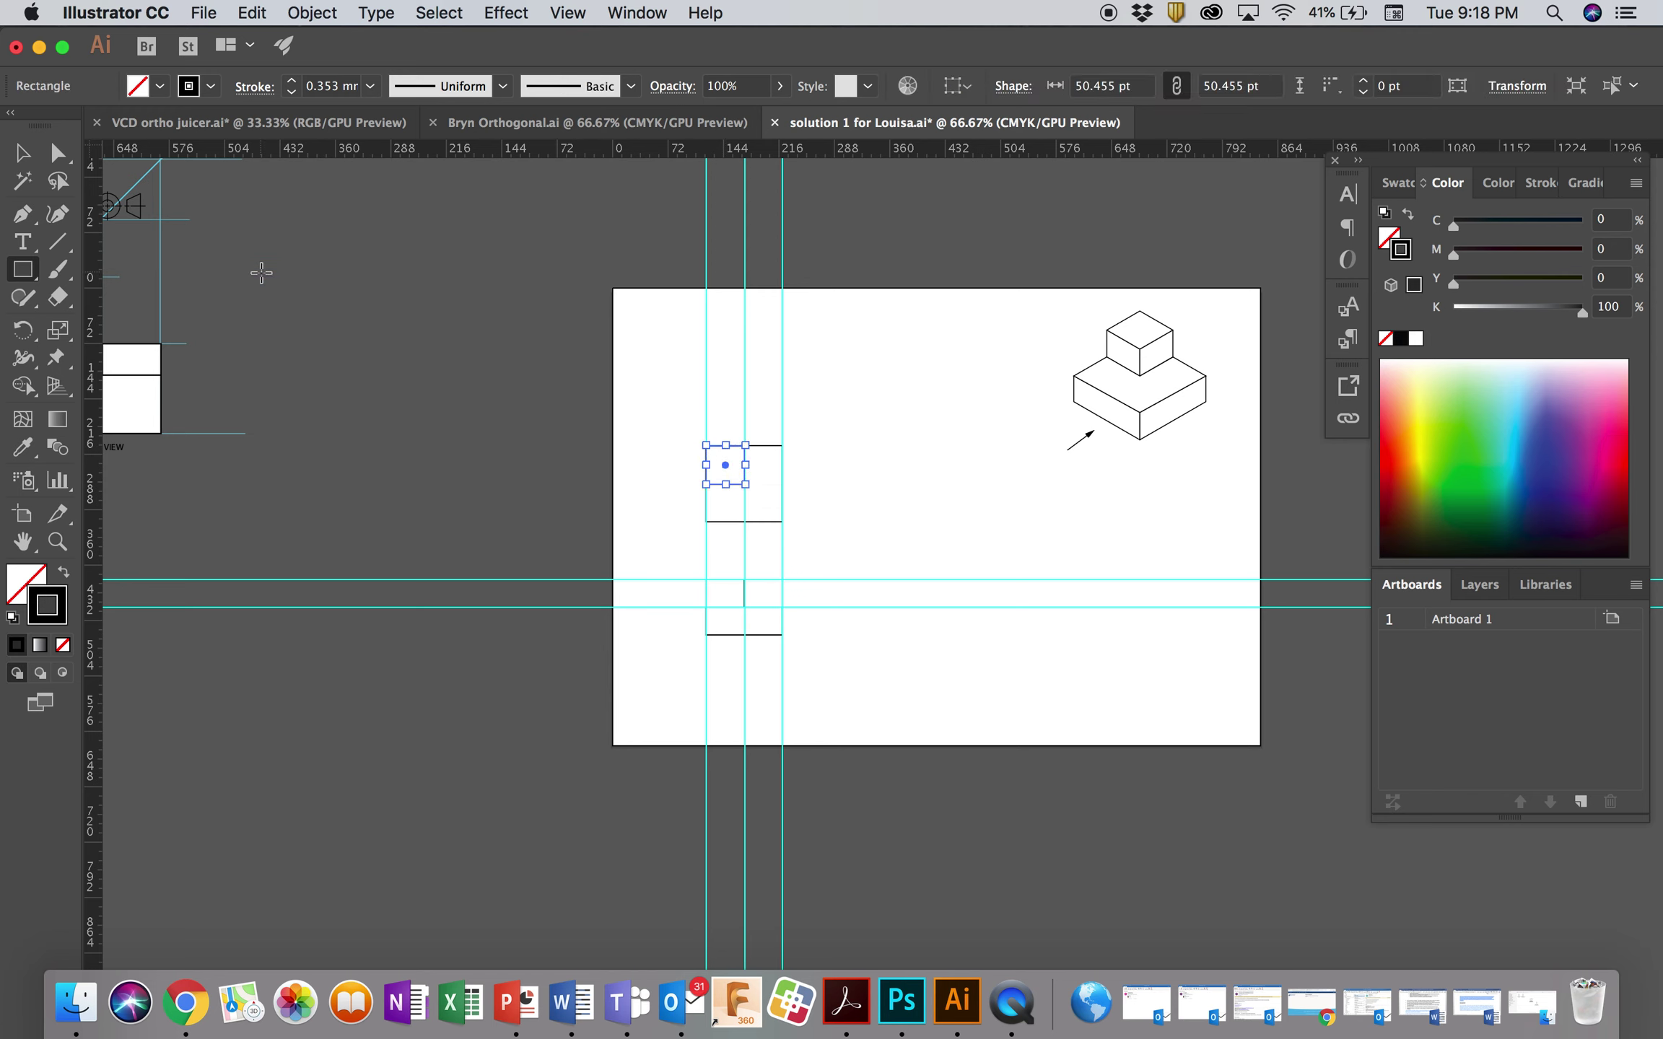
left_click(24, 154)
left_click(549, 373)
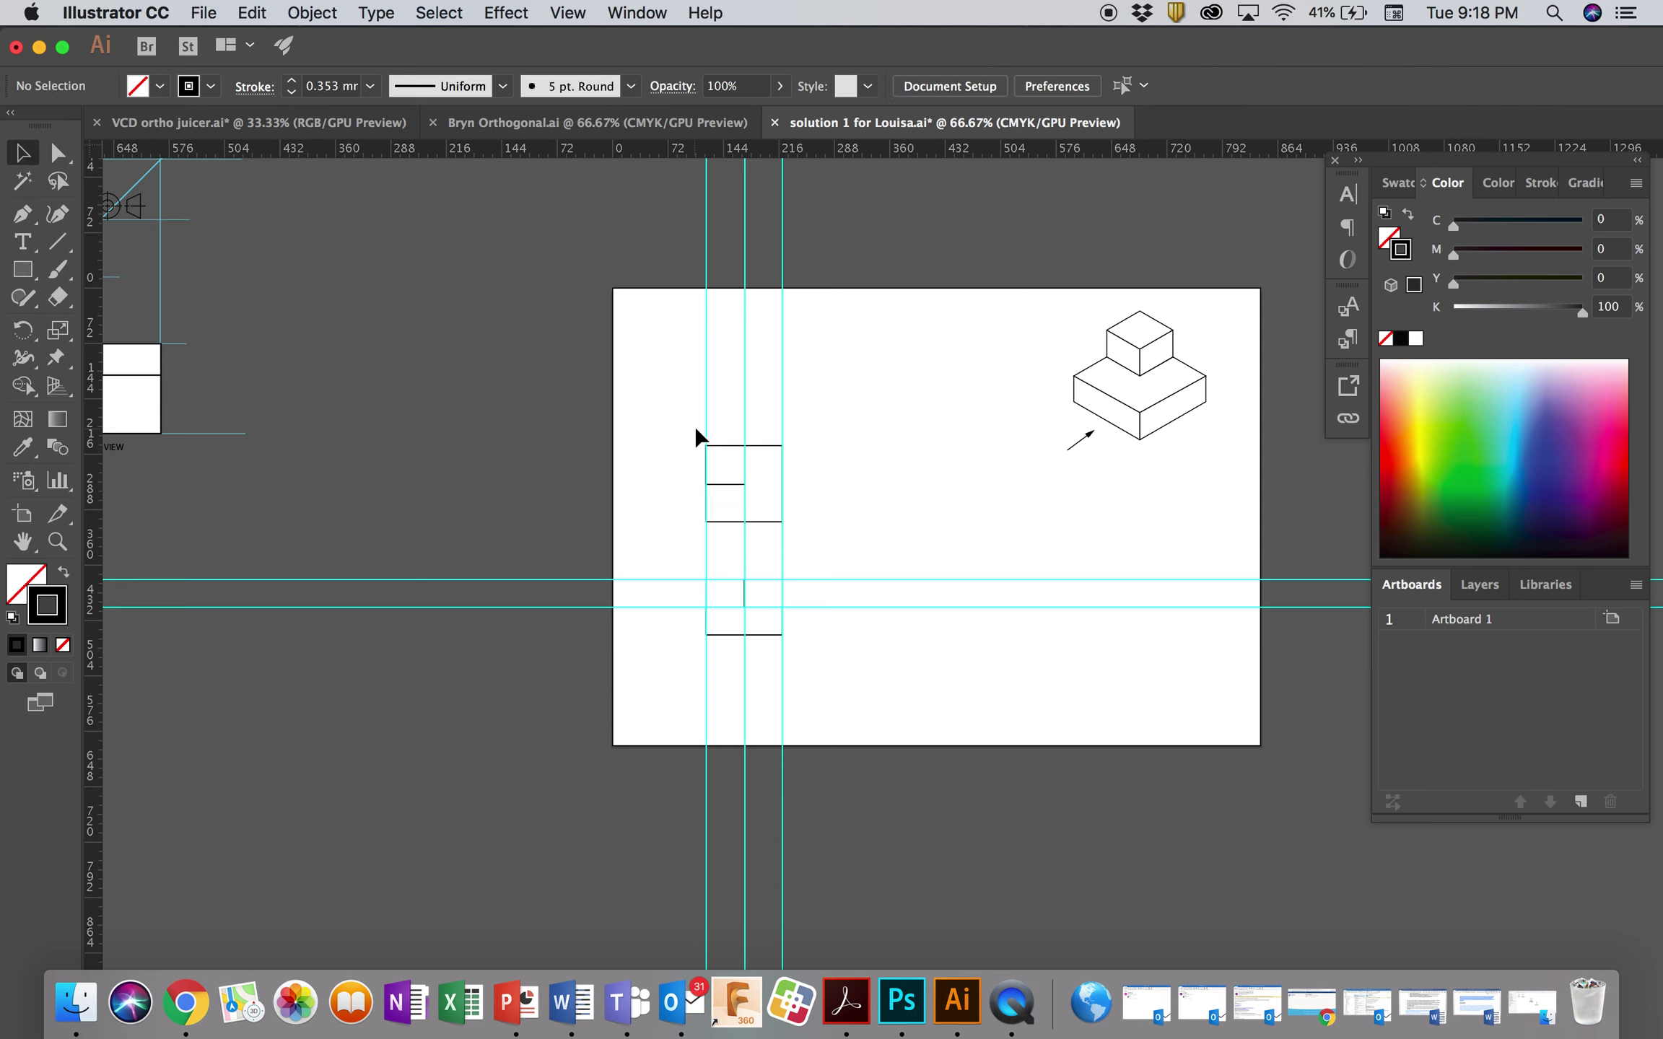
Group the large and small squares of the top view together with the vertical guides crossing them
left_click_drag(656, 433, 841, 539)
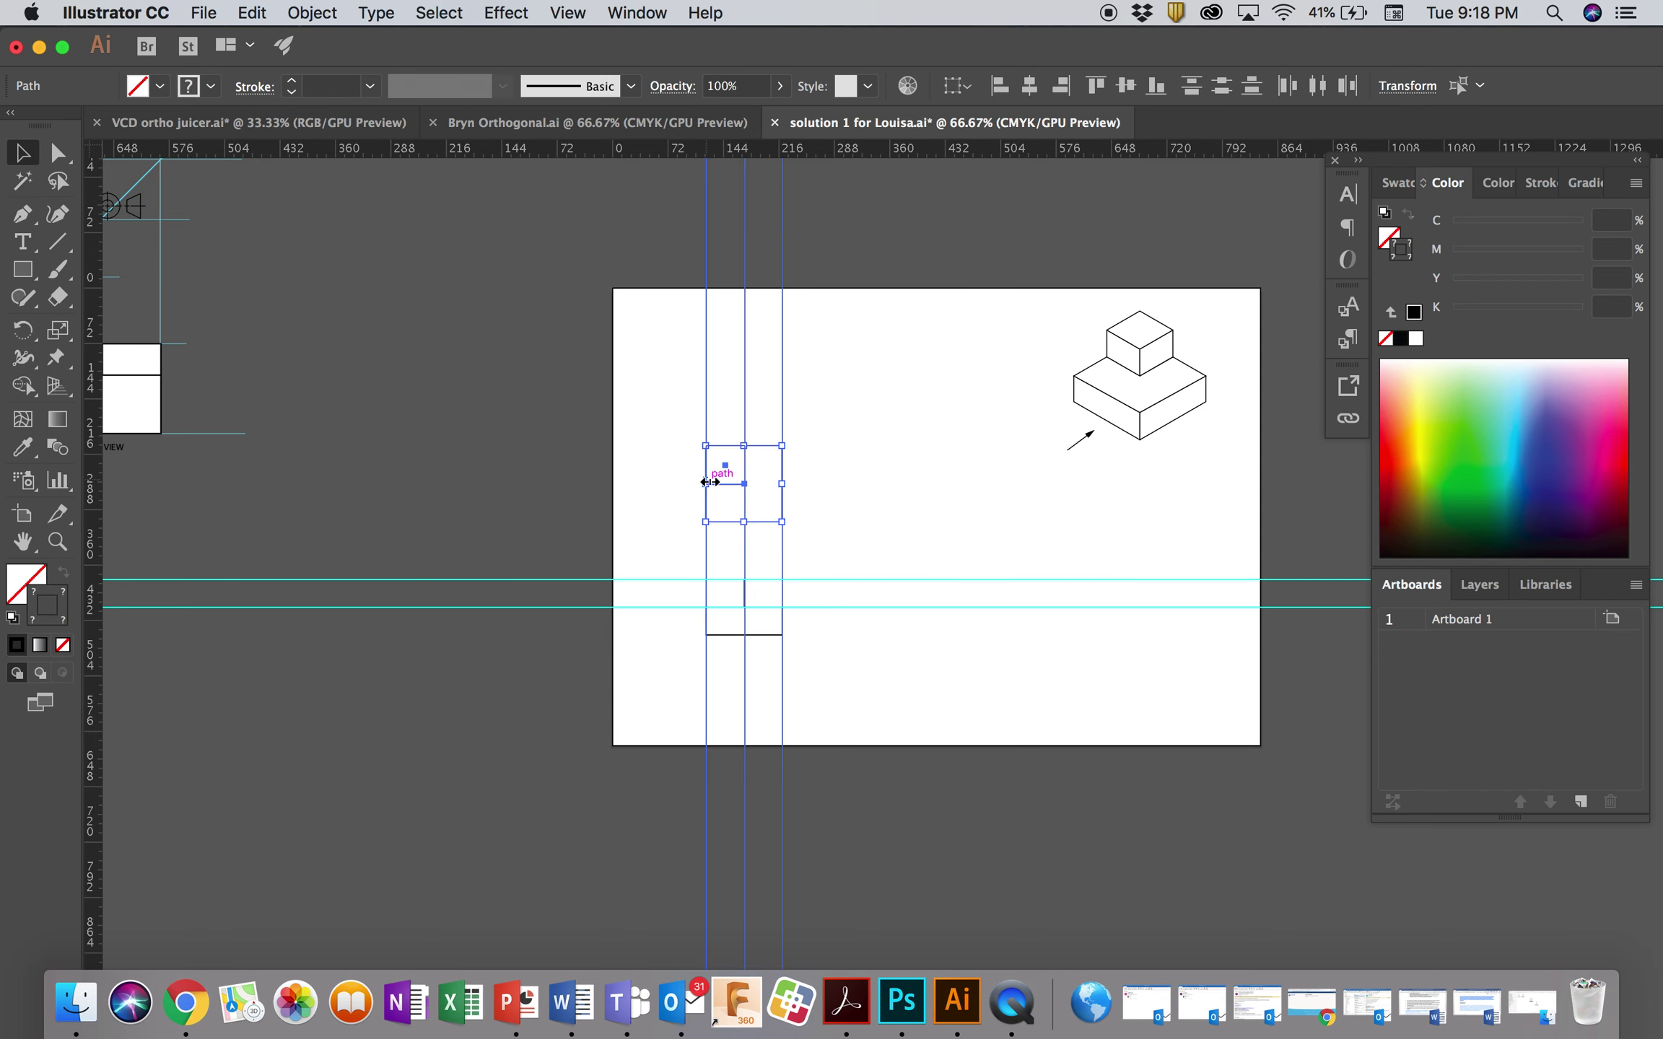
left_click(860, 483)
left_click_drag(664, 426, 787, 516)
right_click(764, 512)
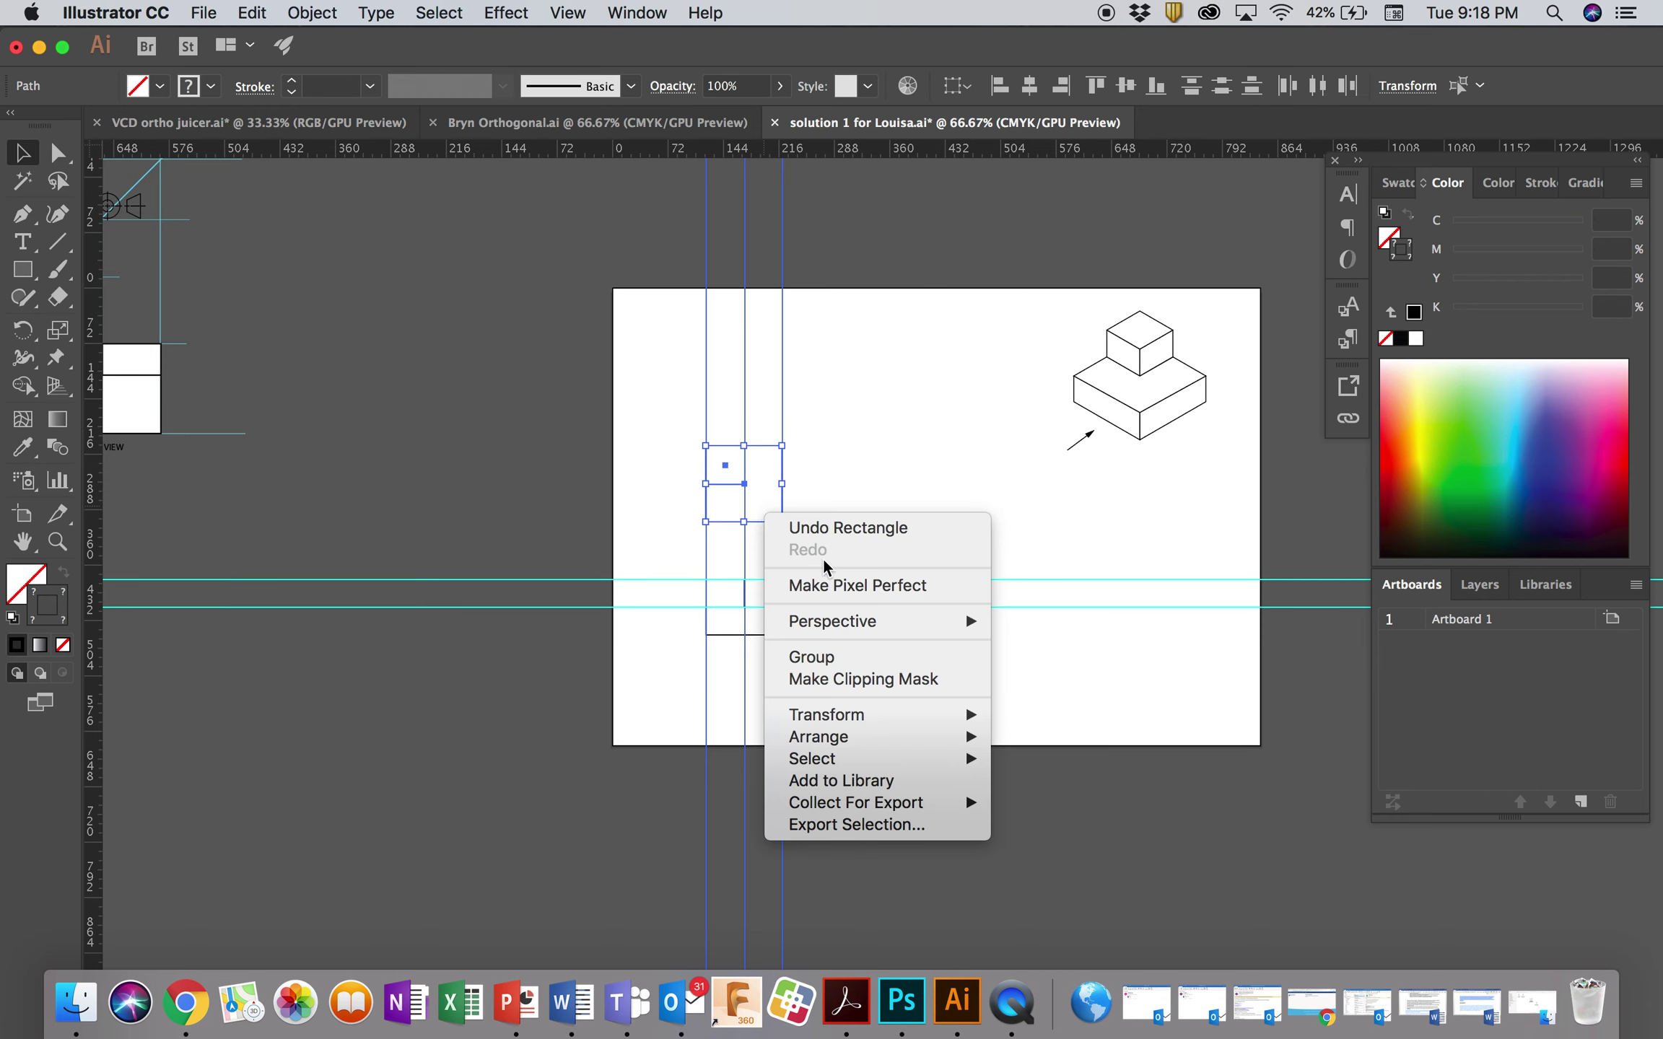
left_click(838, 657)
left_click(849, 433)
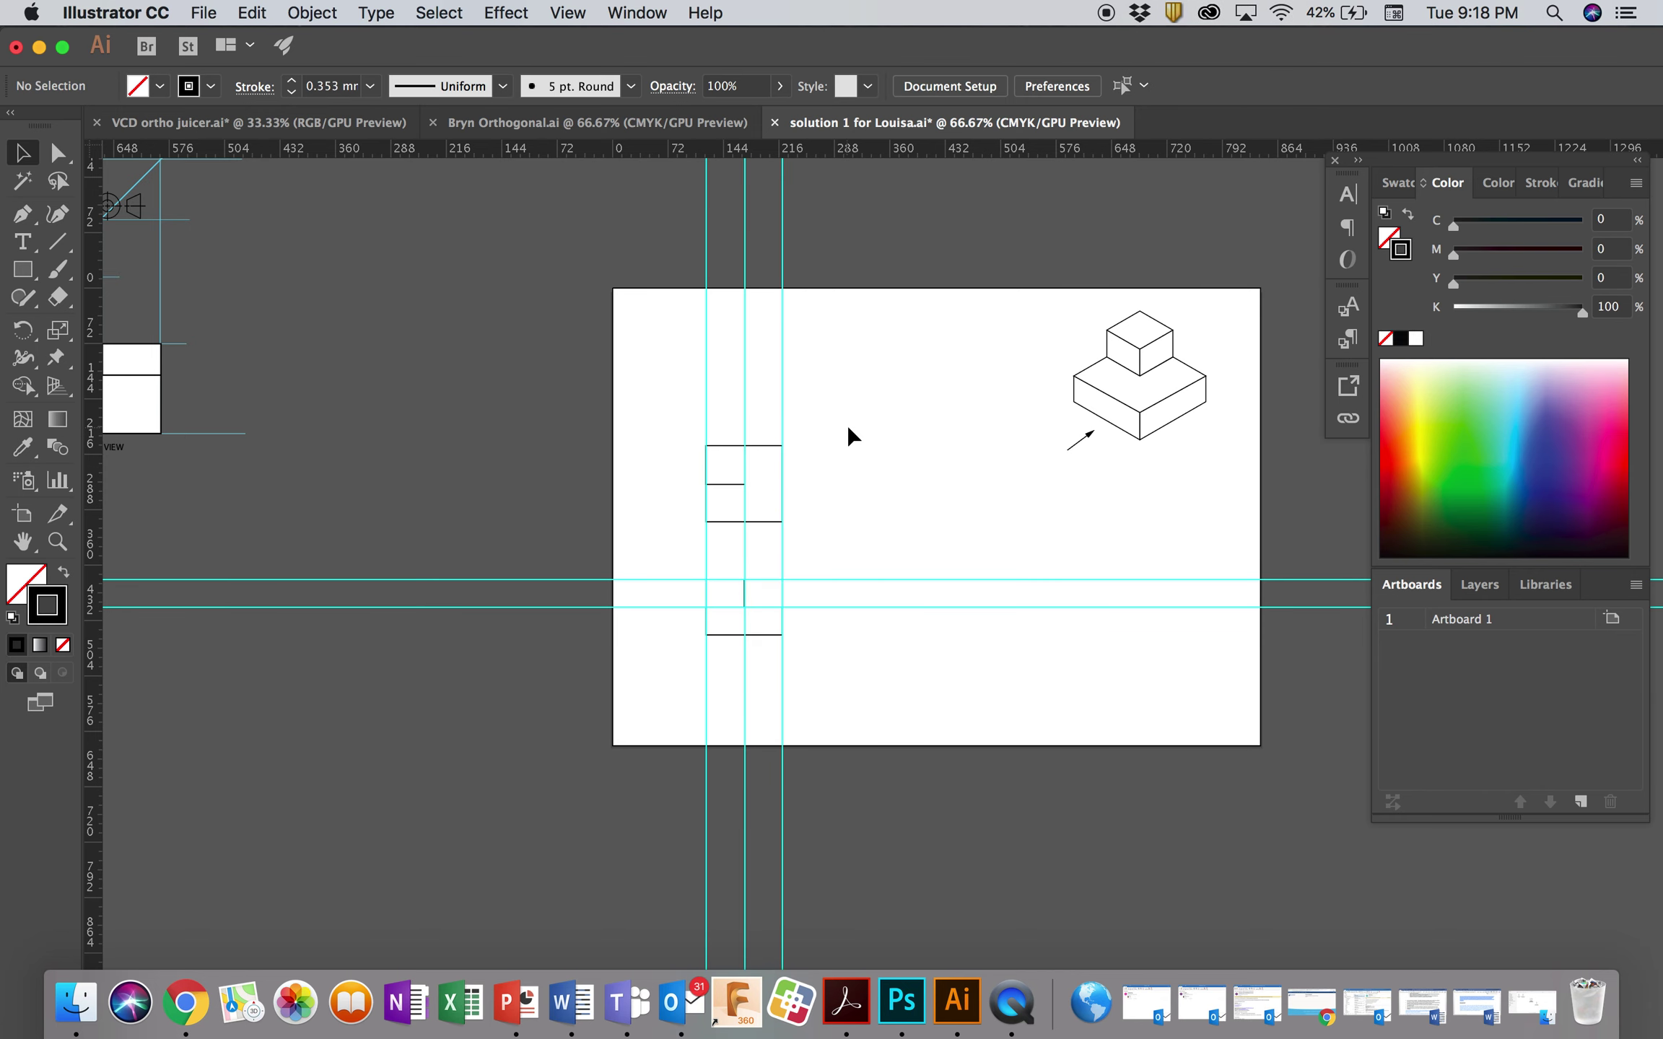
Examine at 200% zoom how the top view's edges line up with the front view along the vertical guides
key("super+equal")
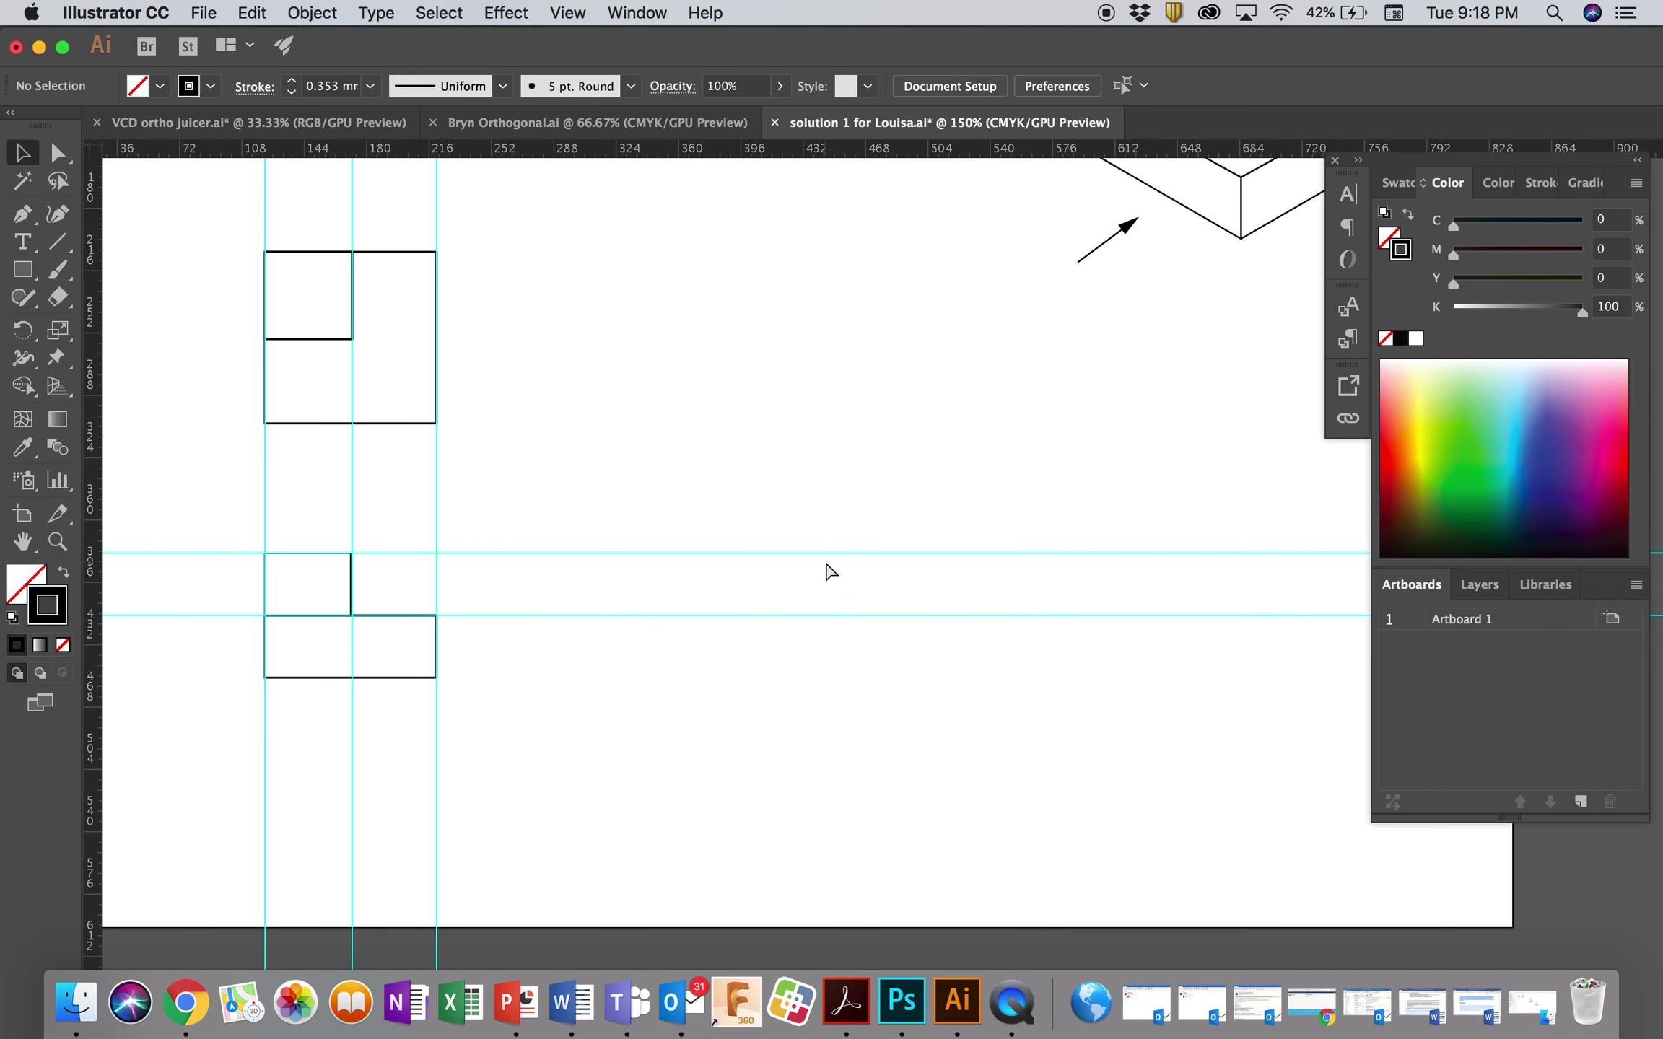
key("super+equal")
scroll(594, 489, "left", 6)
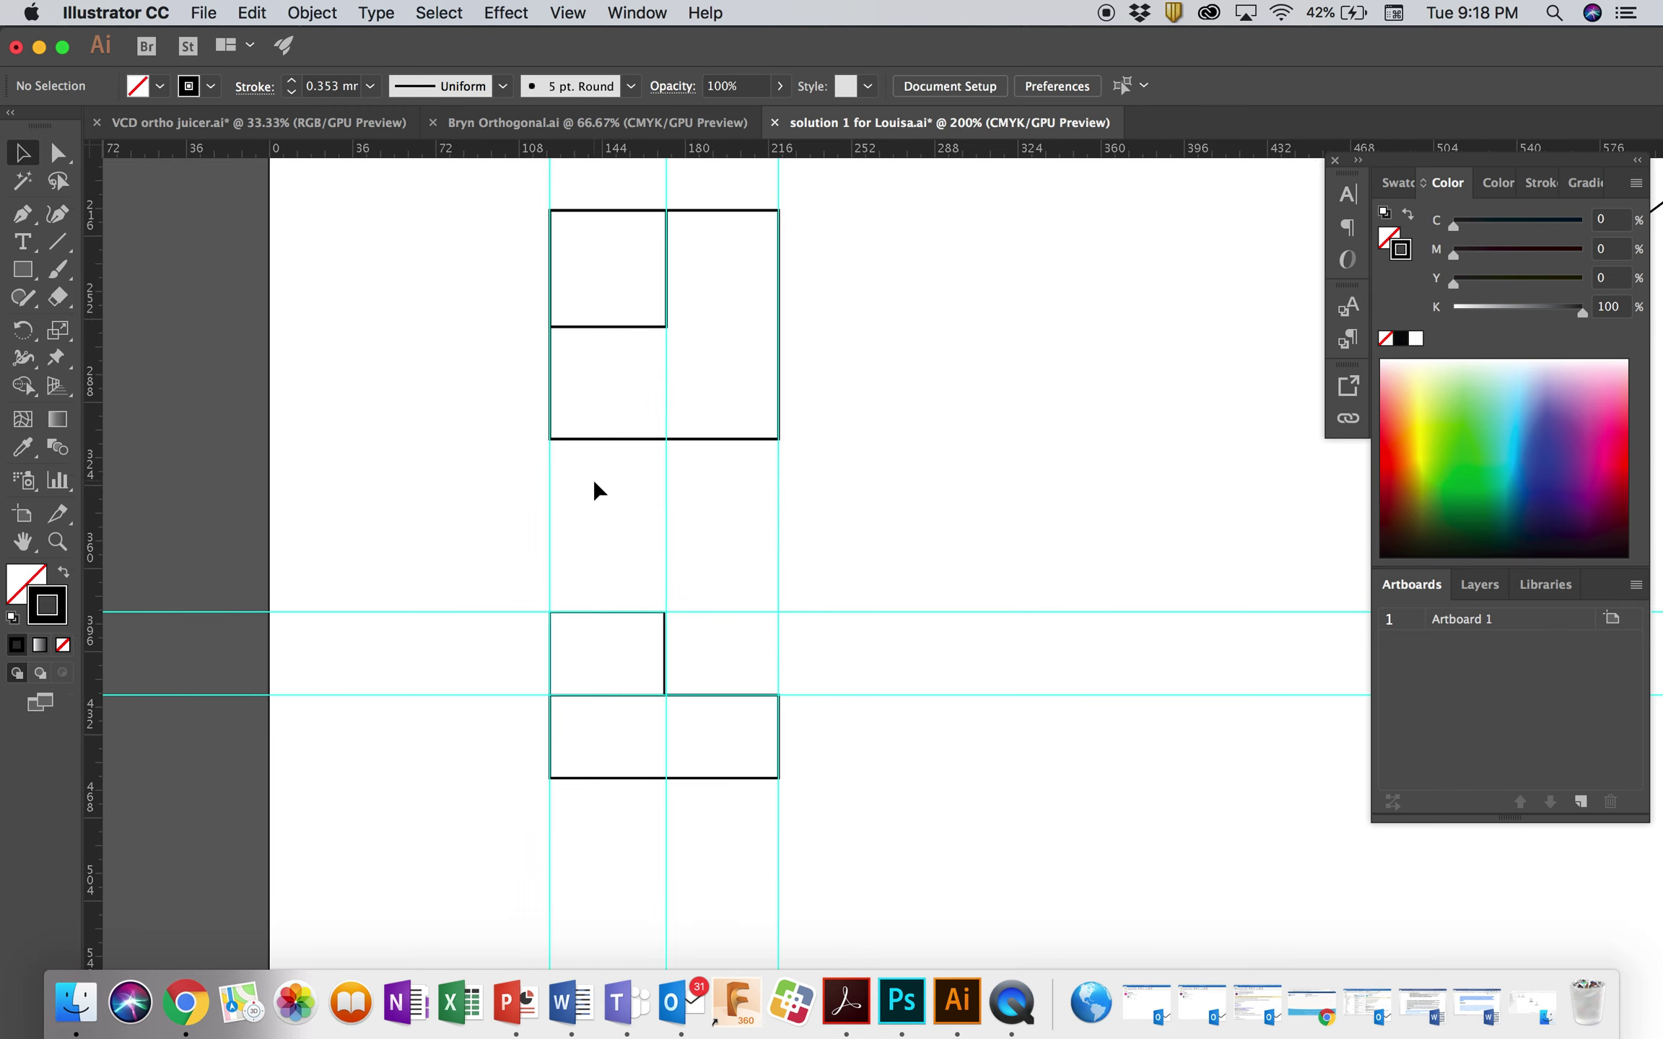
scroll(593, 478, "up", 3)
scroll(593, 478, "right", 2)
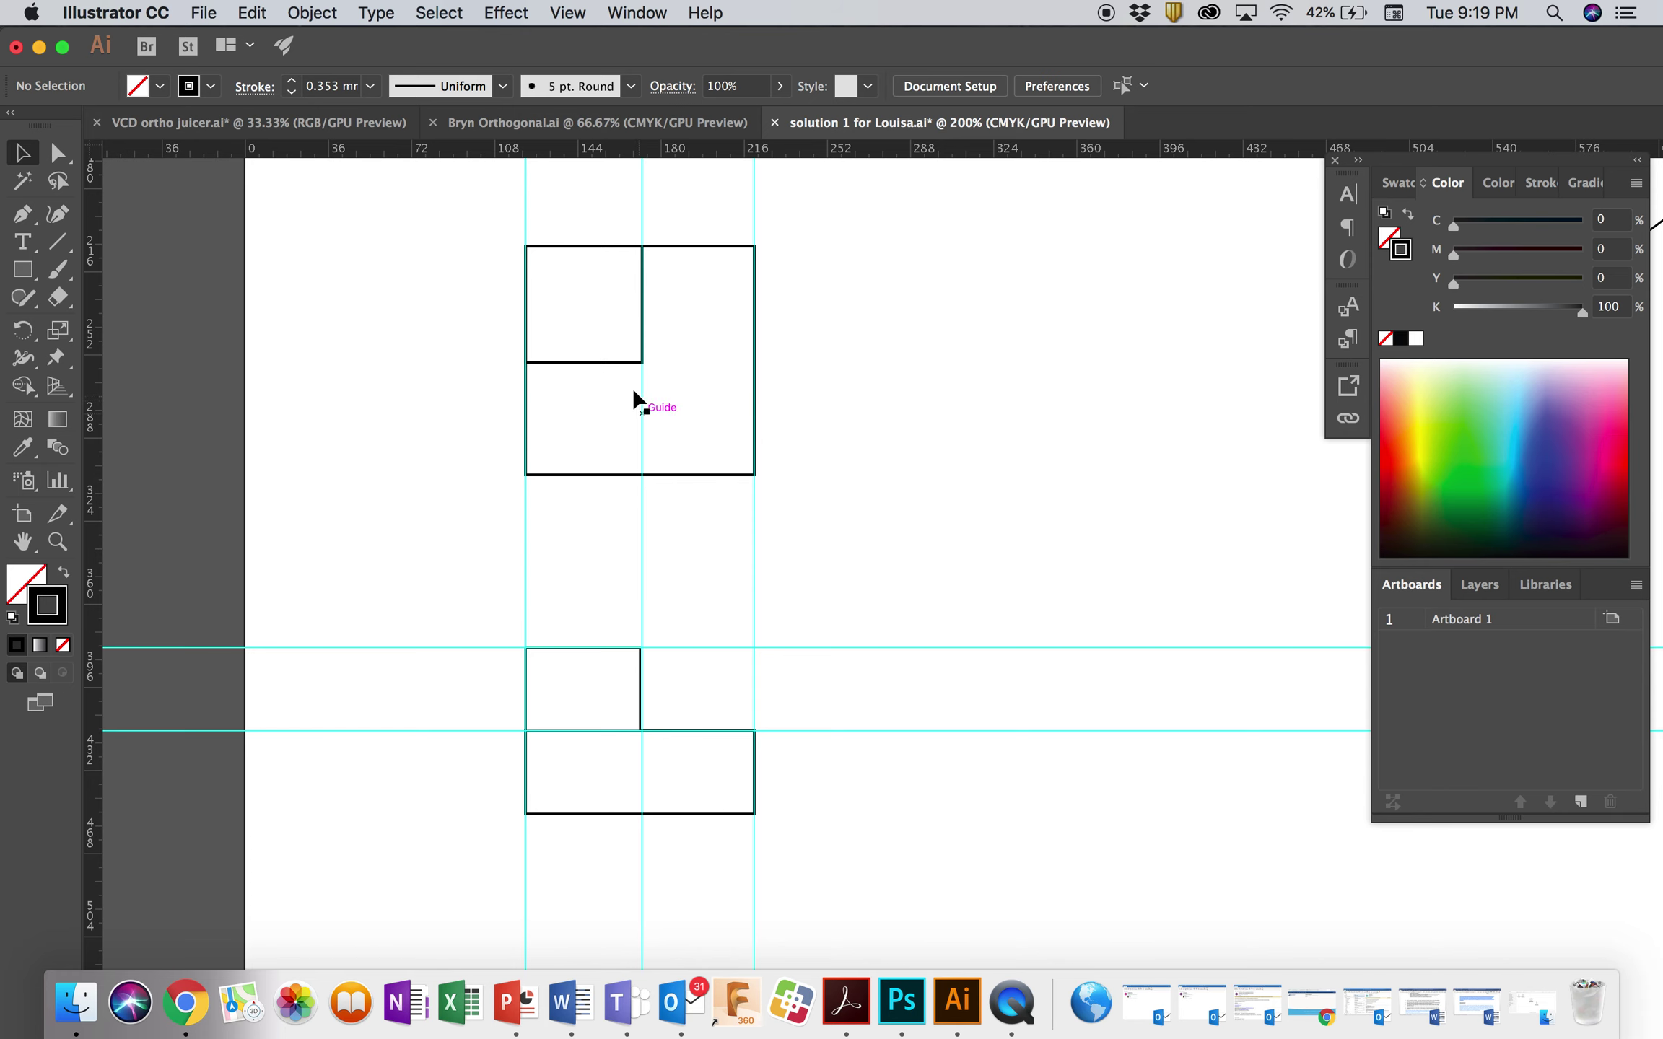
scroll(1008, 487, "right", 3)
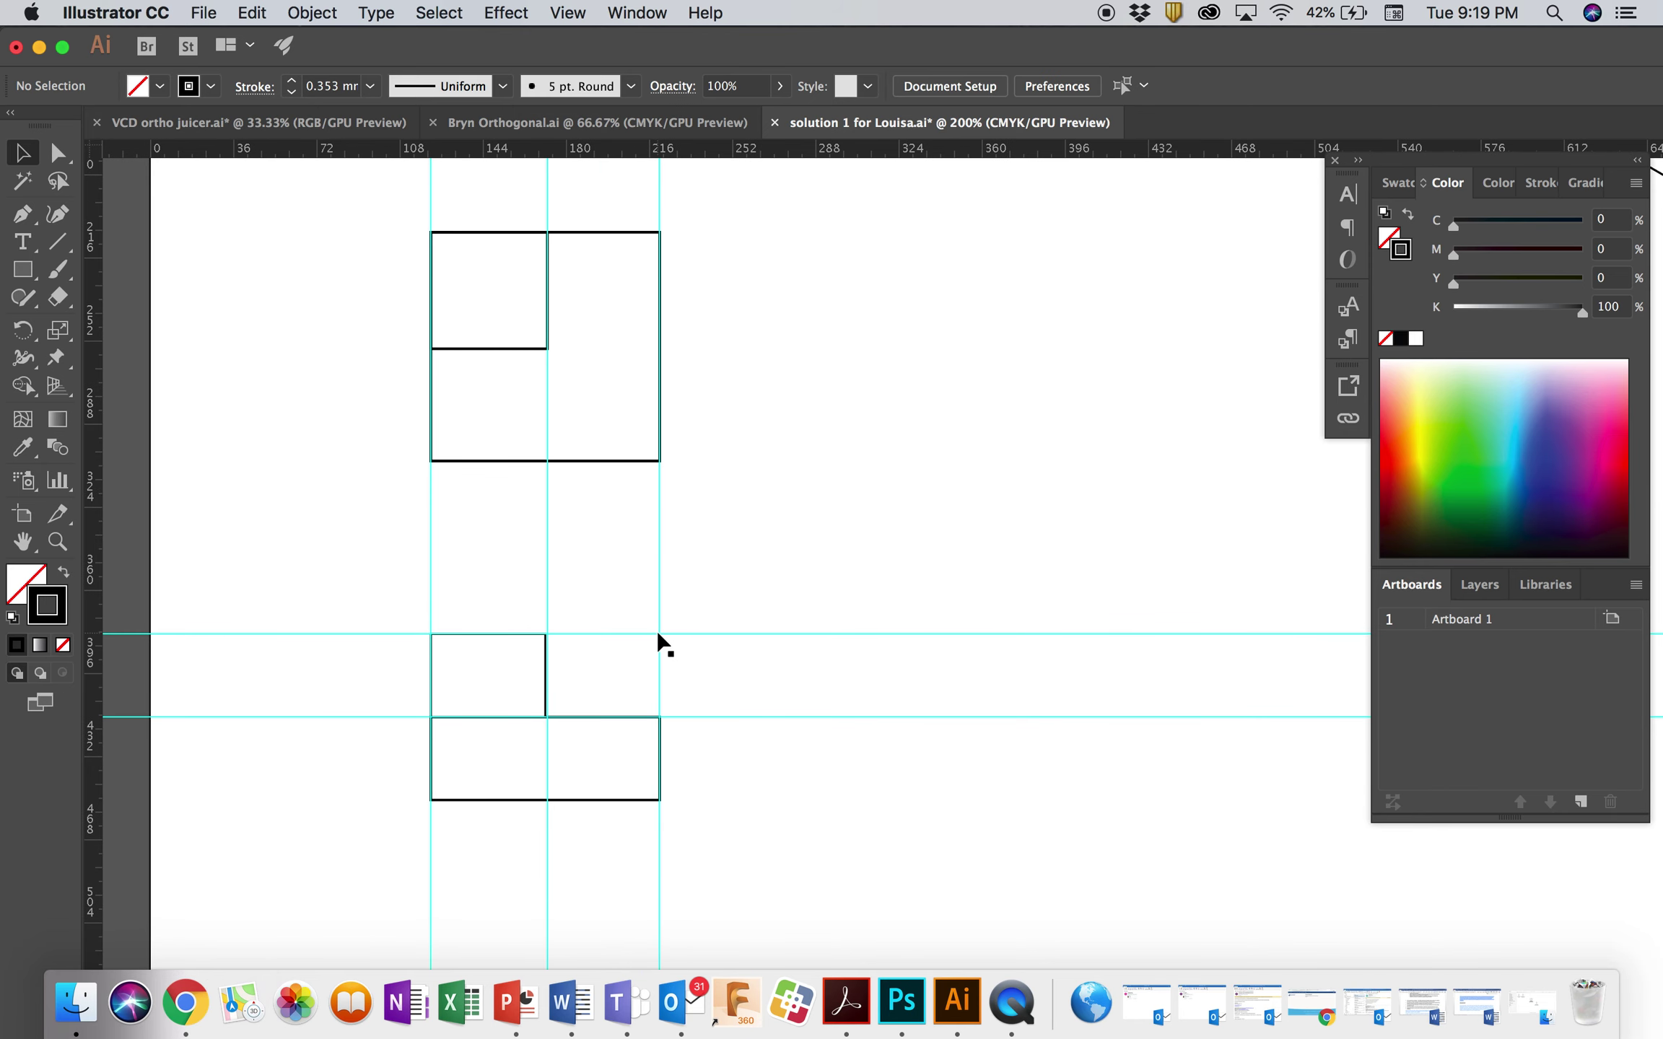
scroll(658, 634, "right", 3)
scroll(658, 635, "up", 1)
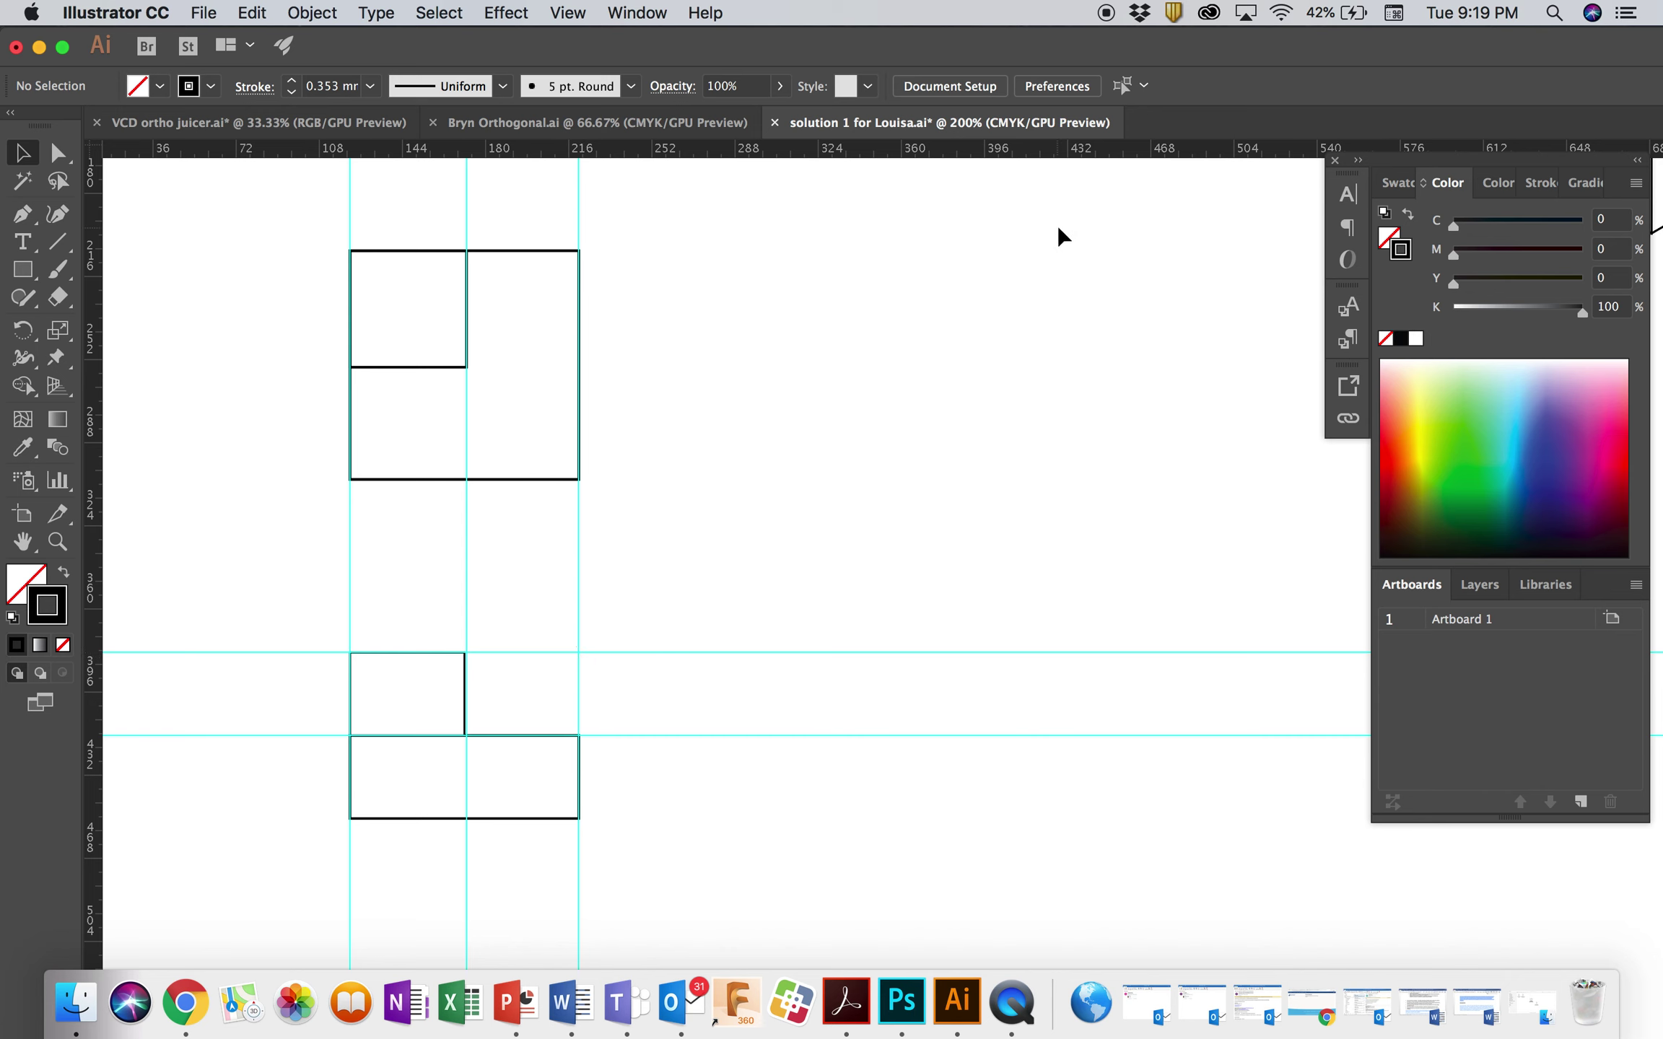
Set the Smart Guides construction guides to 45° Angles in the preferences
left_click(115, 14)
mouse_move(122, 83)
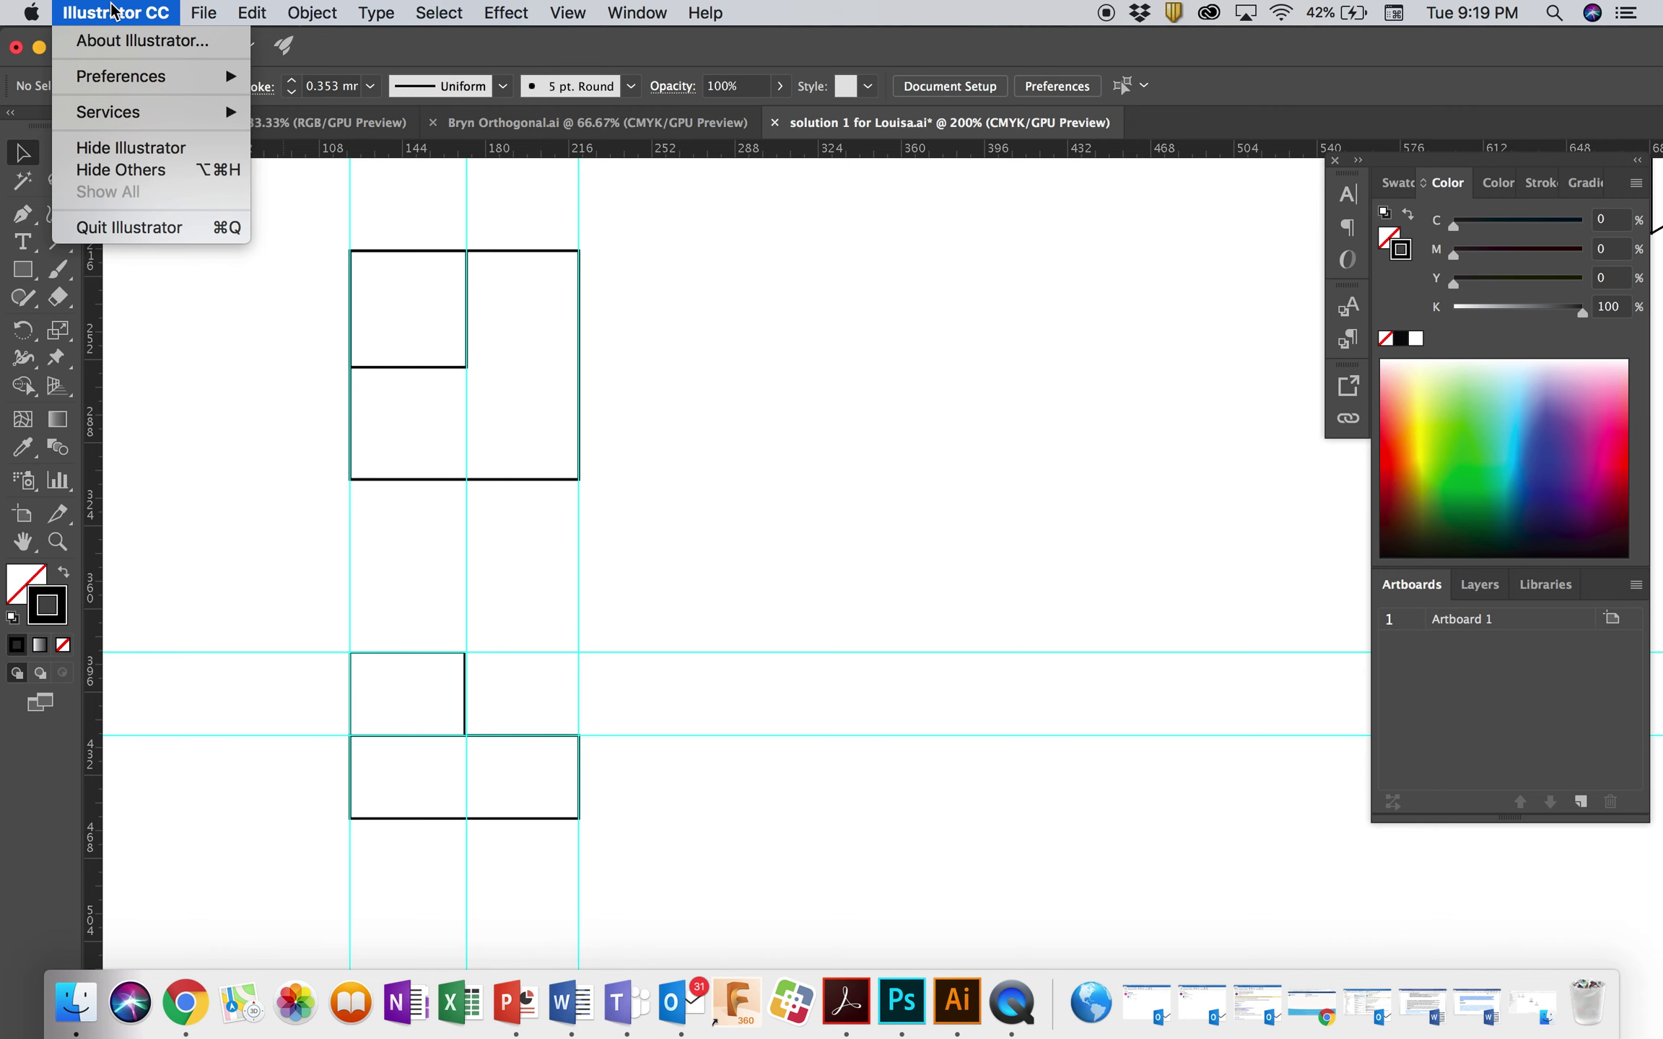
mouse_move(203, 13)
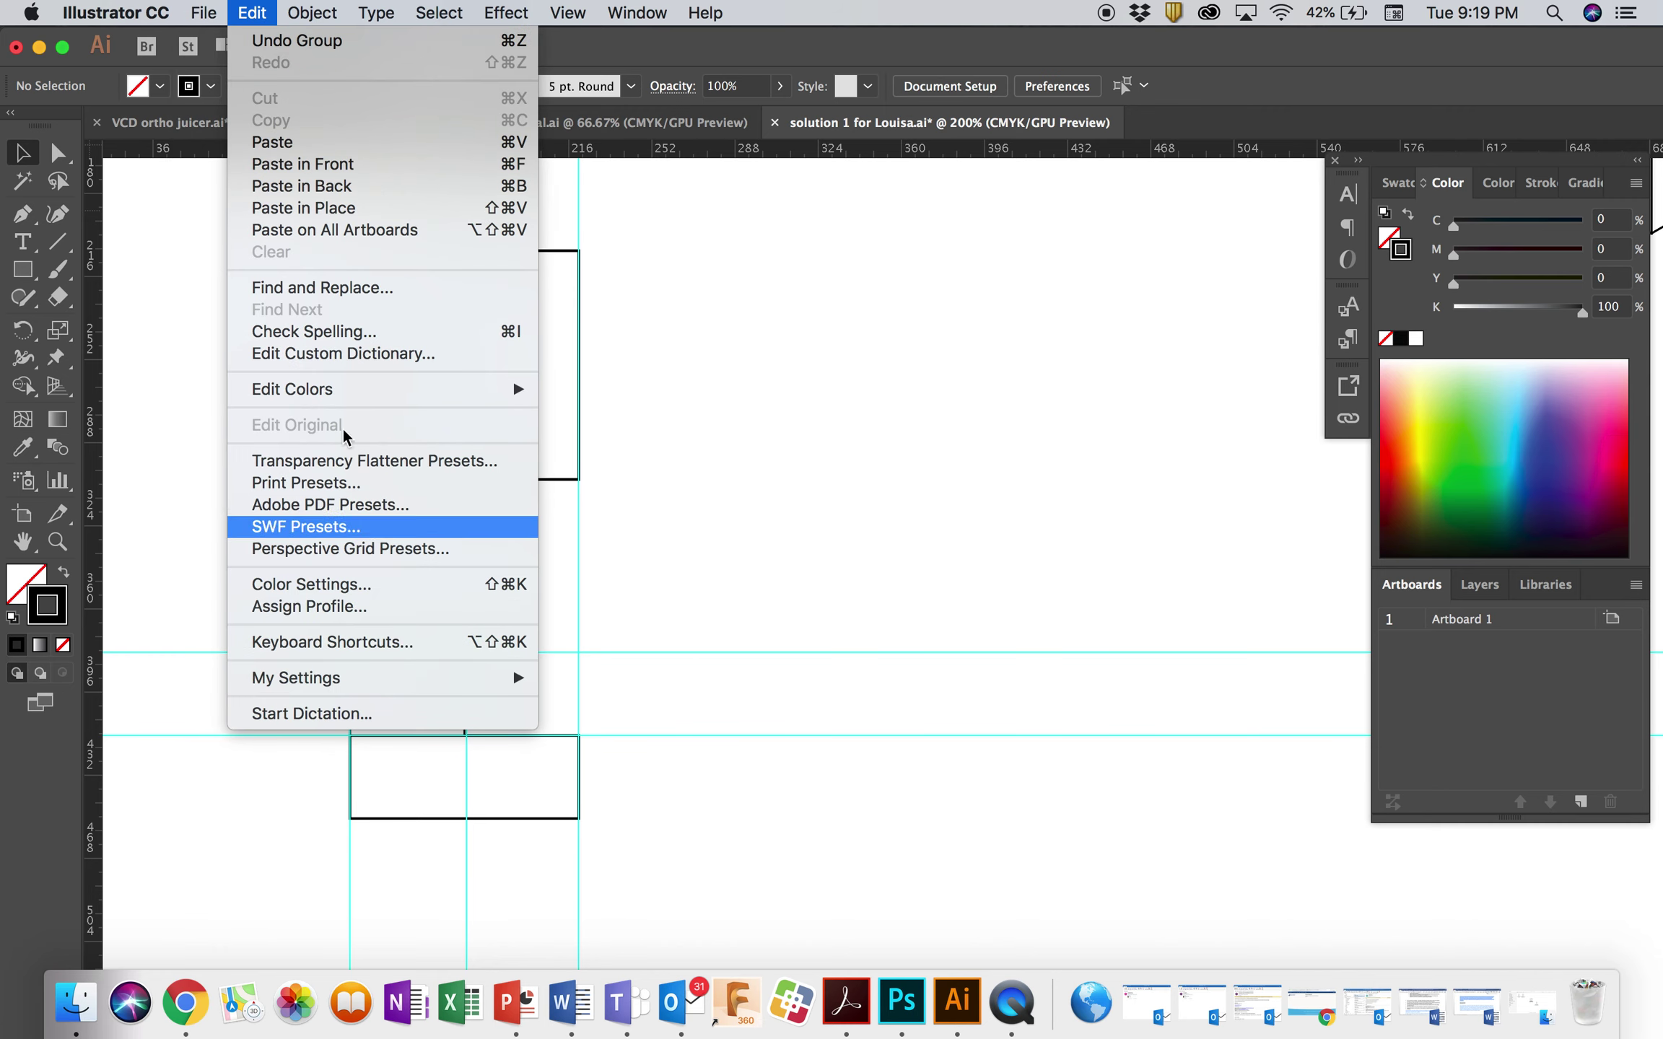
mouse_move(116, 13)
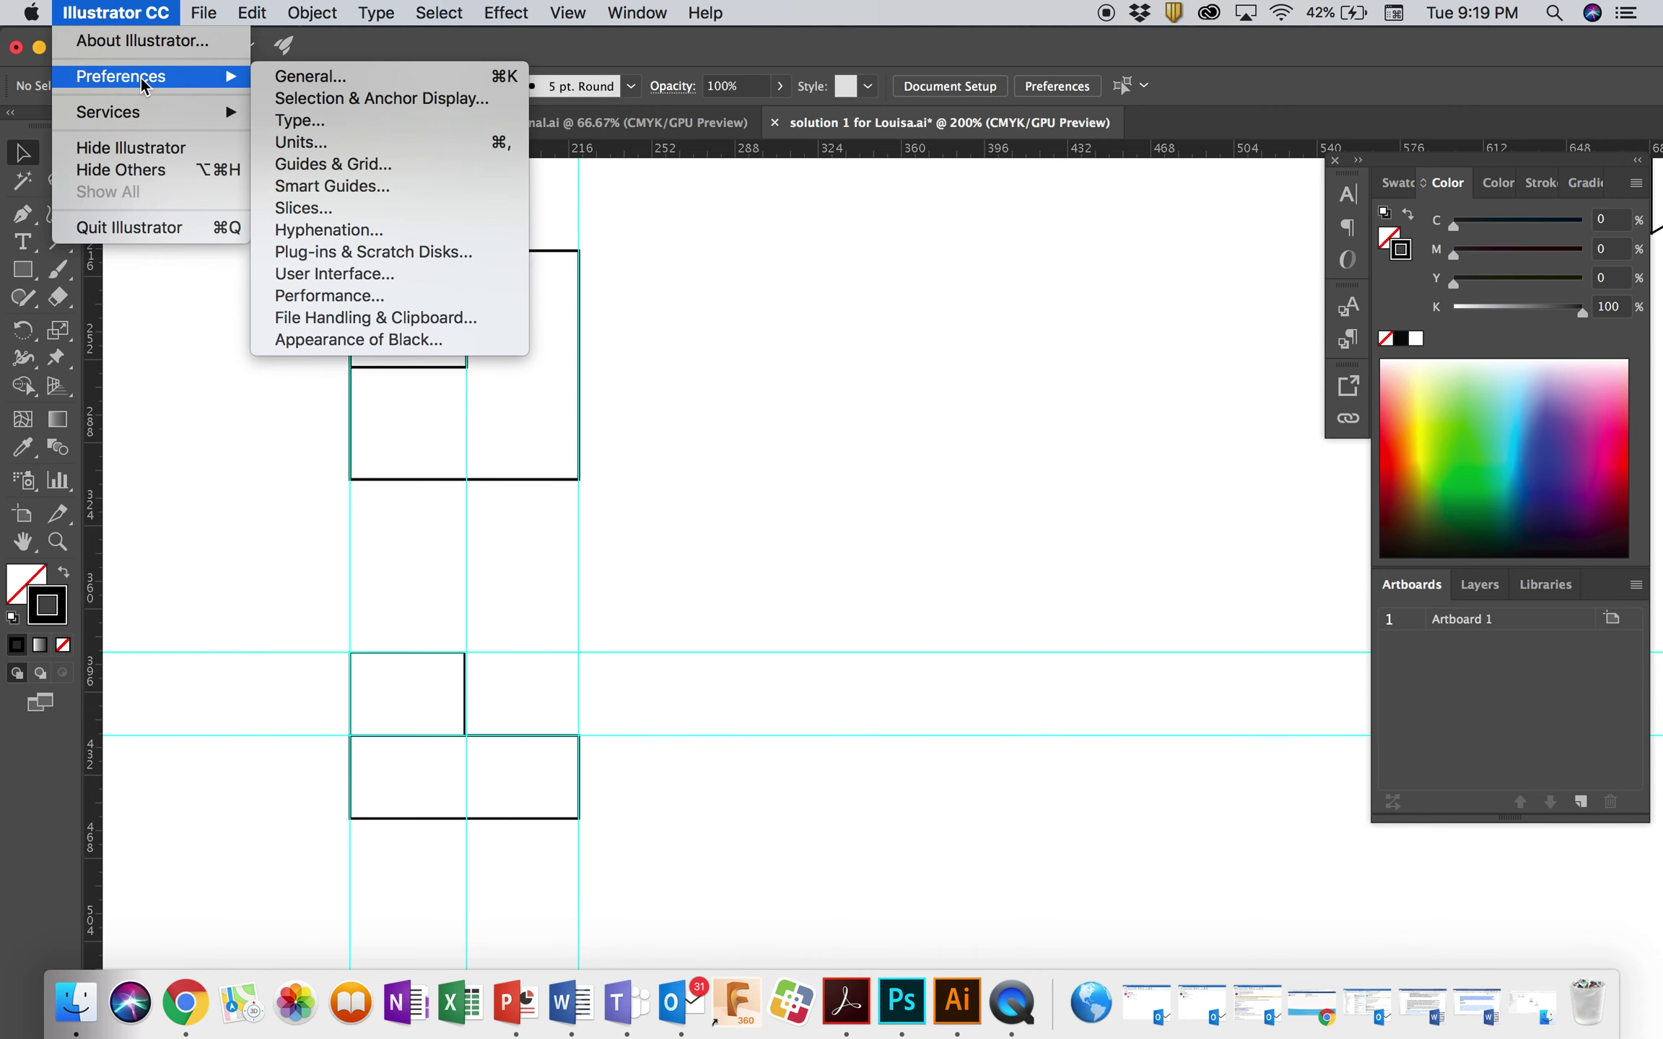
left_click(374, 187)
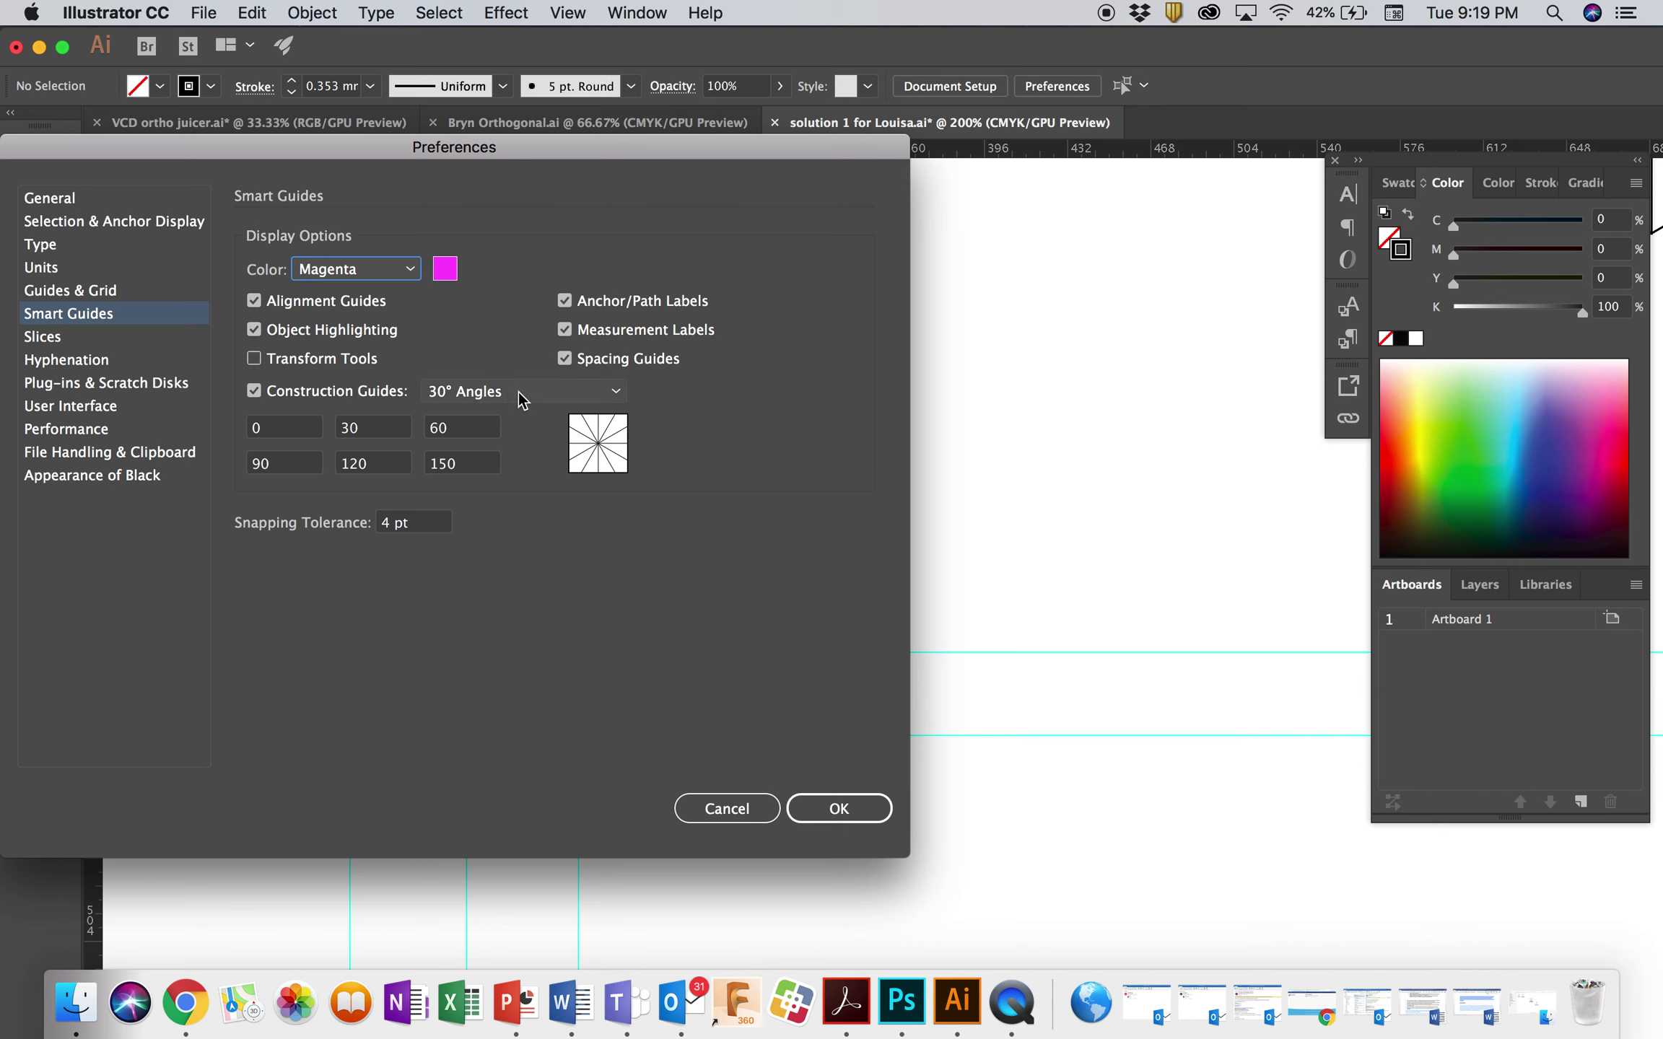
left_click(617, 392)
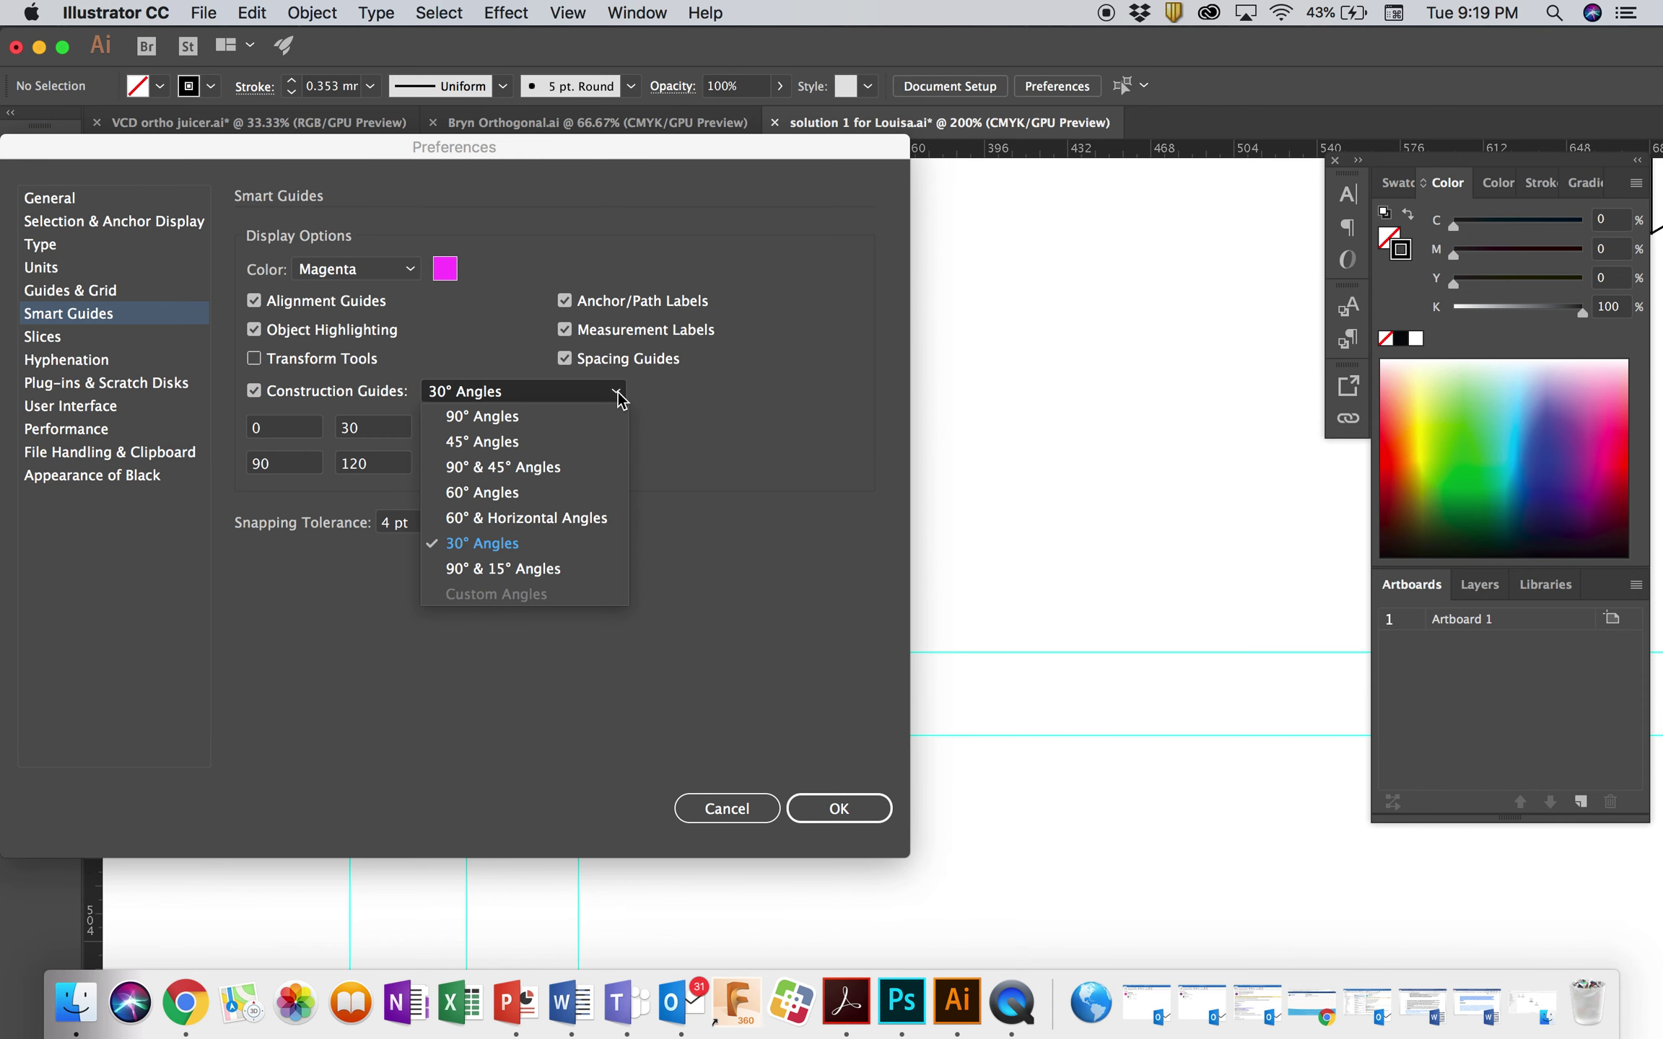
left_click(586, 442)
left_click(832, 809)
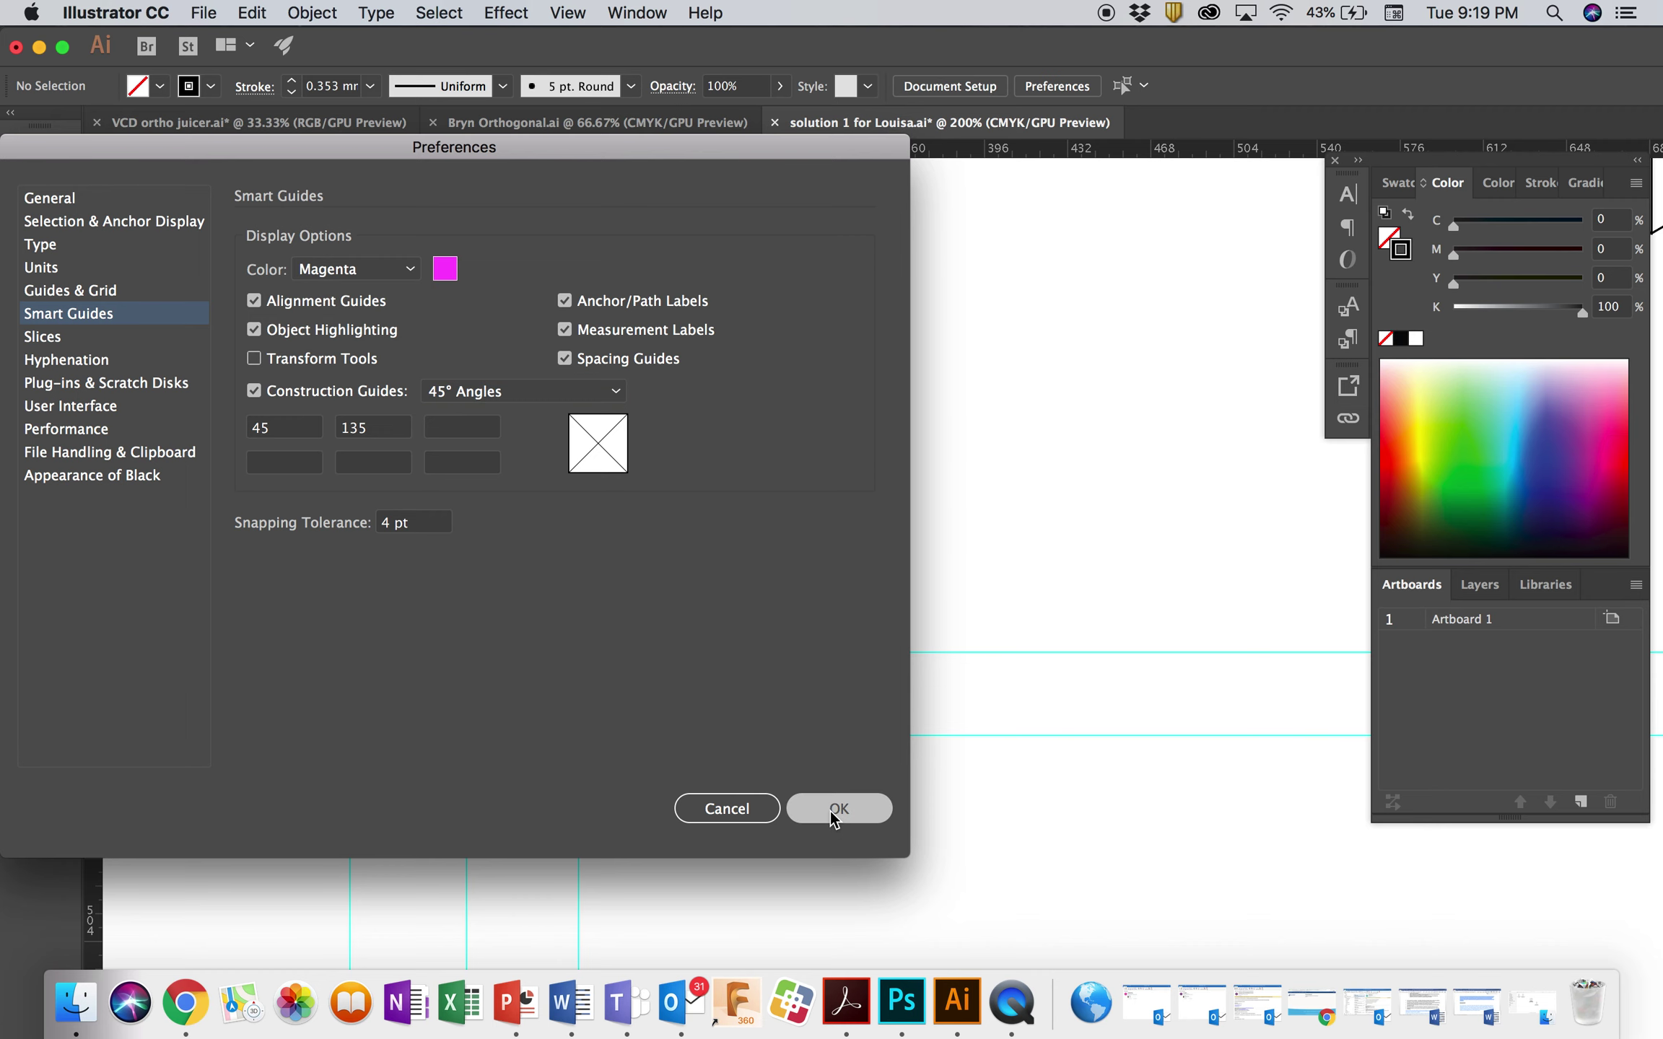
Draw a 45° Pen line from the guide intersection at the front view's upper-right corner up to about X 408 pt, Y 192 pt
left_click(23, 214)
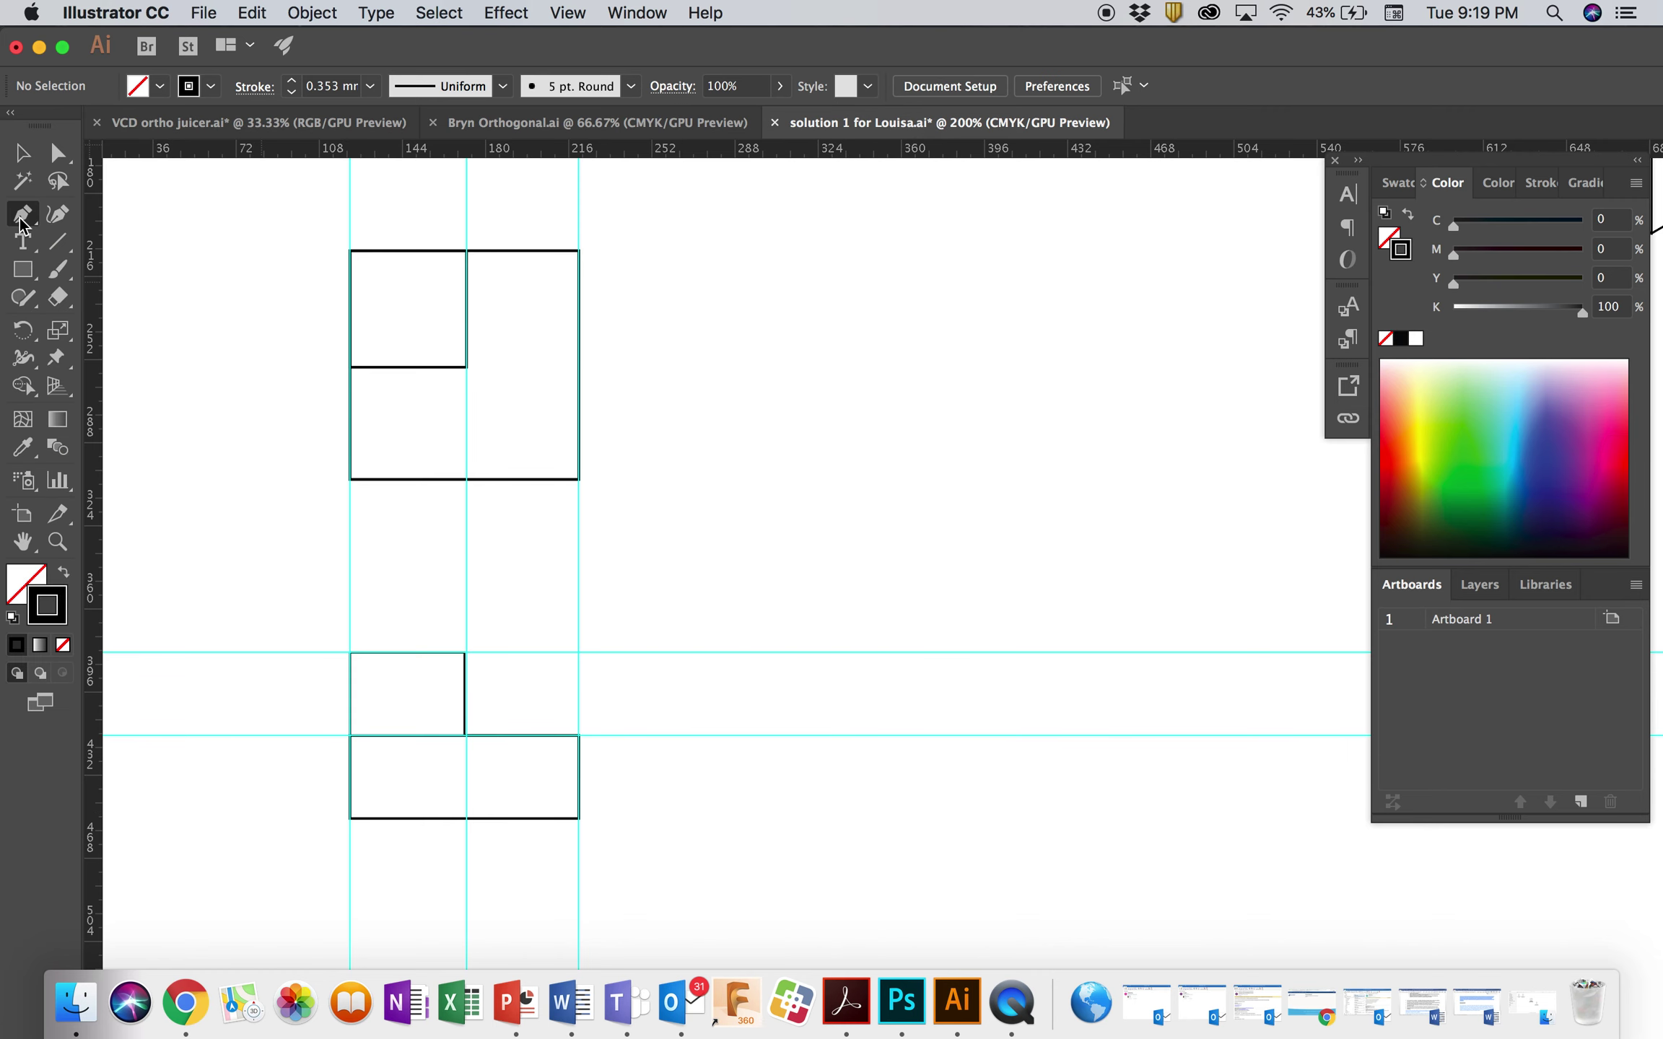
left_click(578, 652)
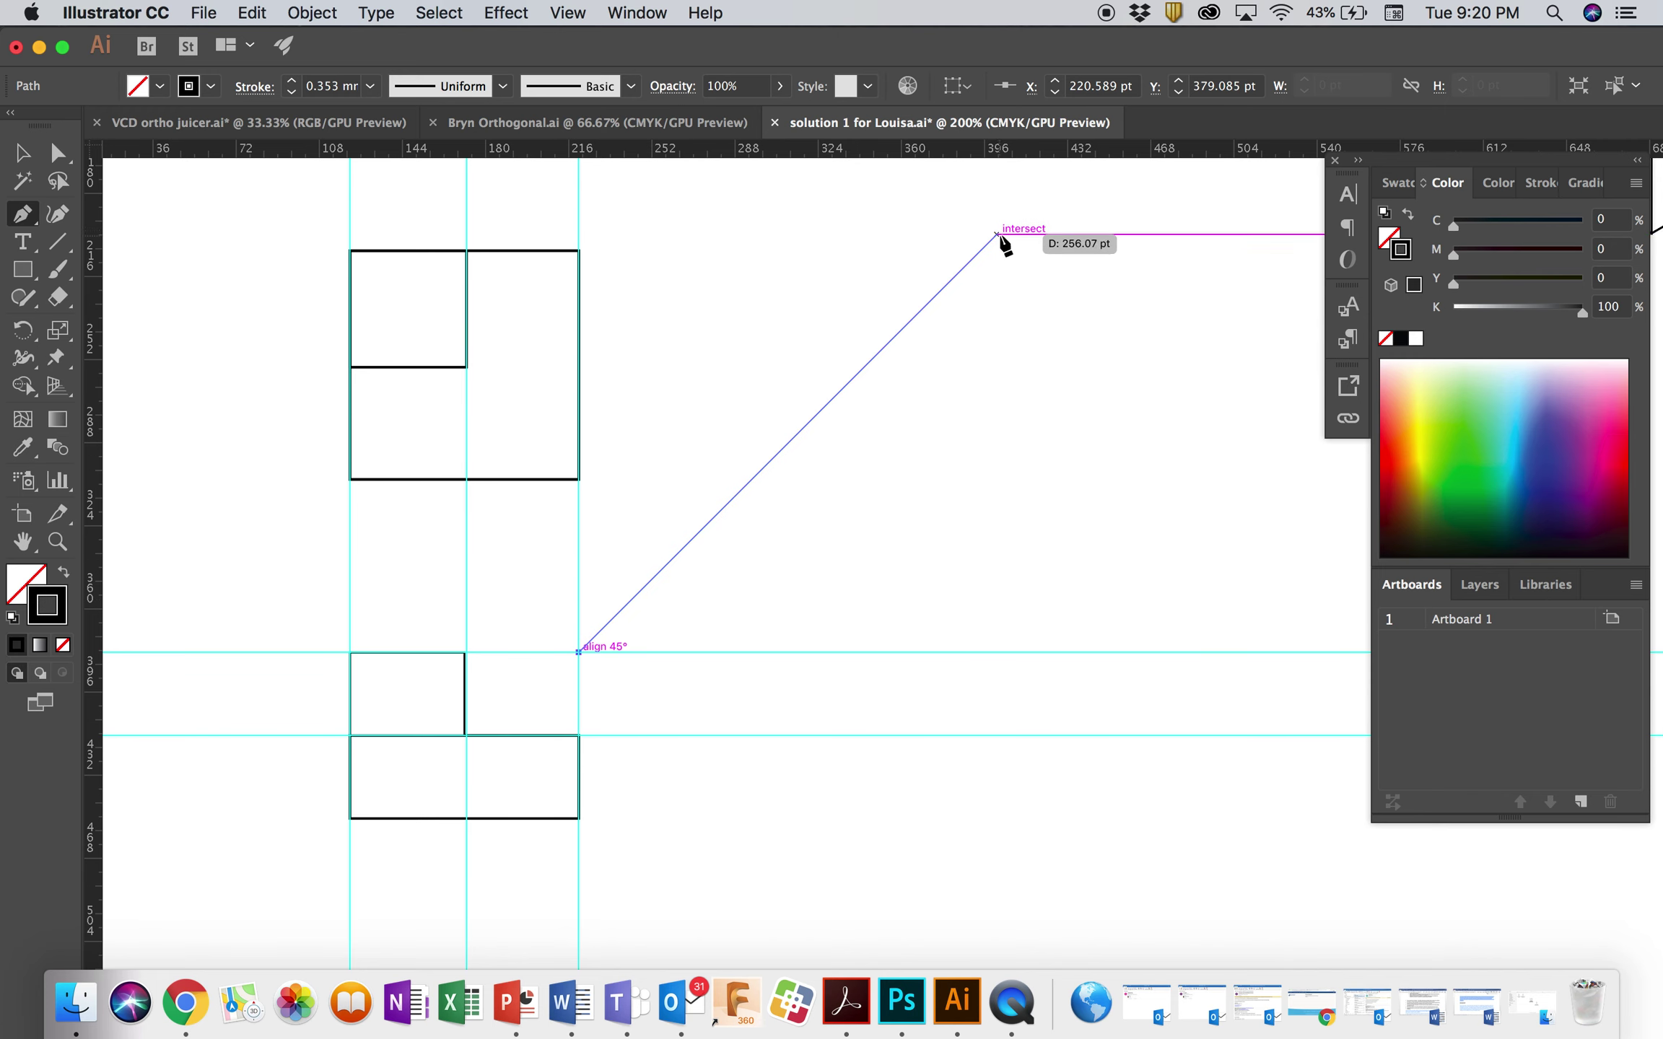
left_click(1011, 220)
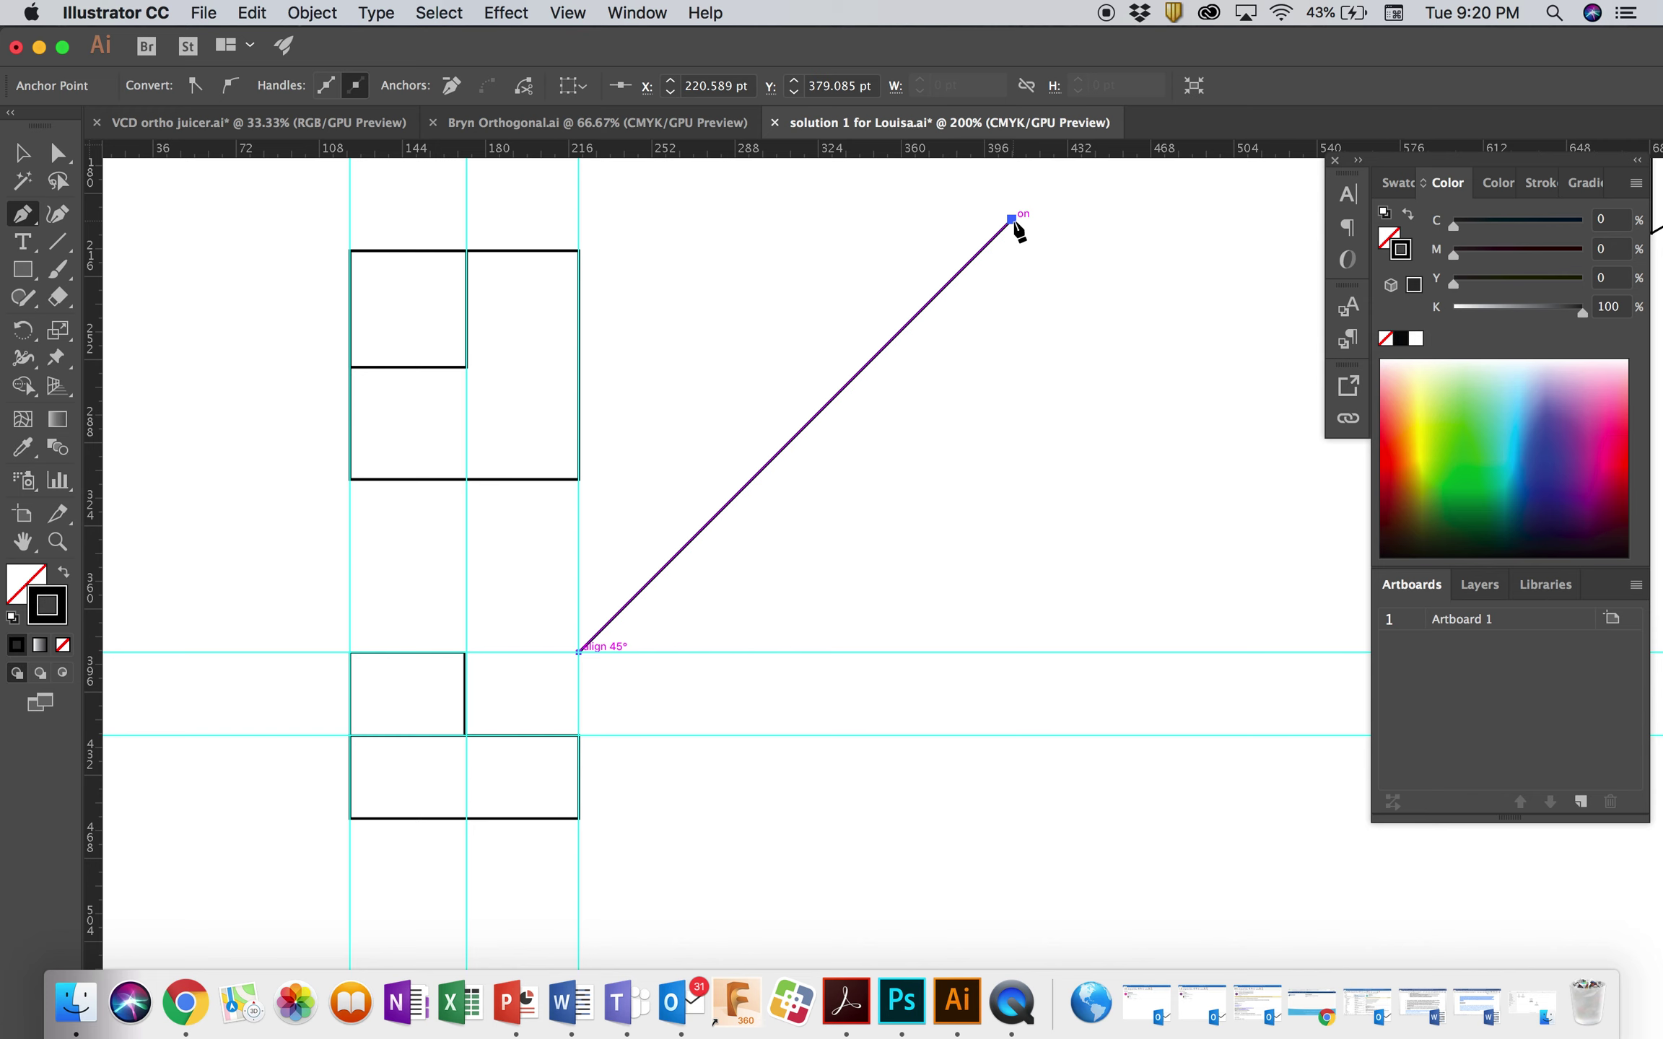
left_click(23, 152)
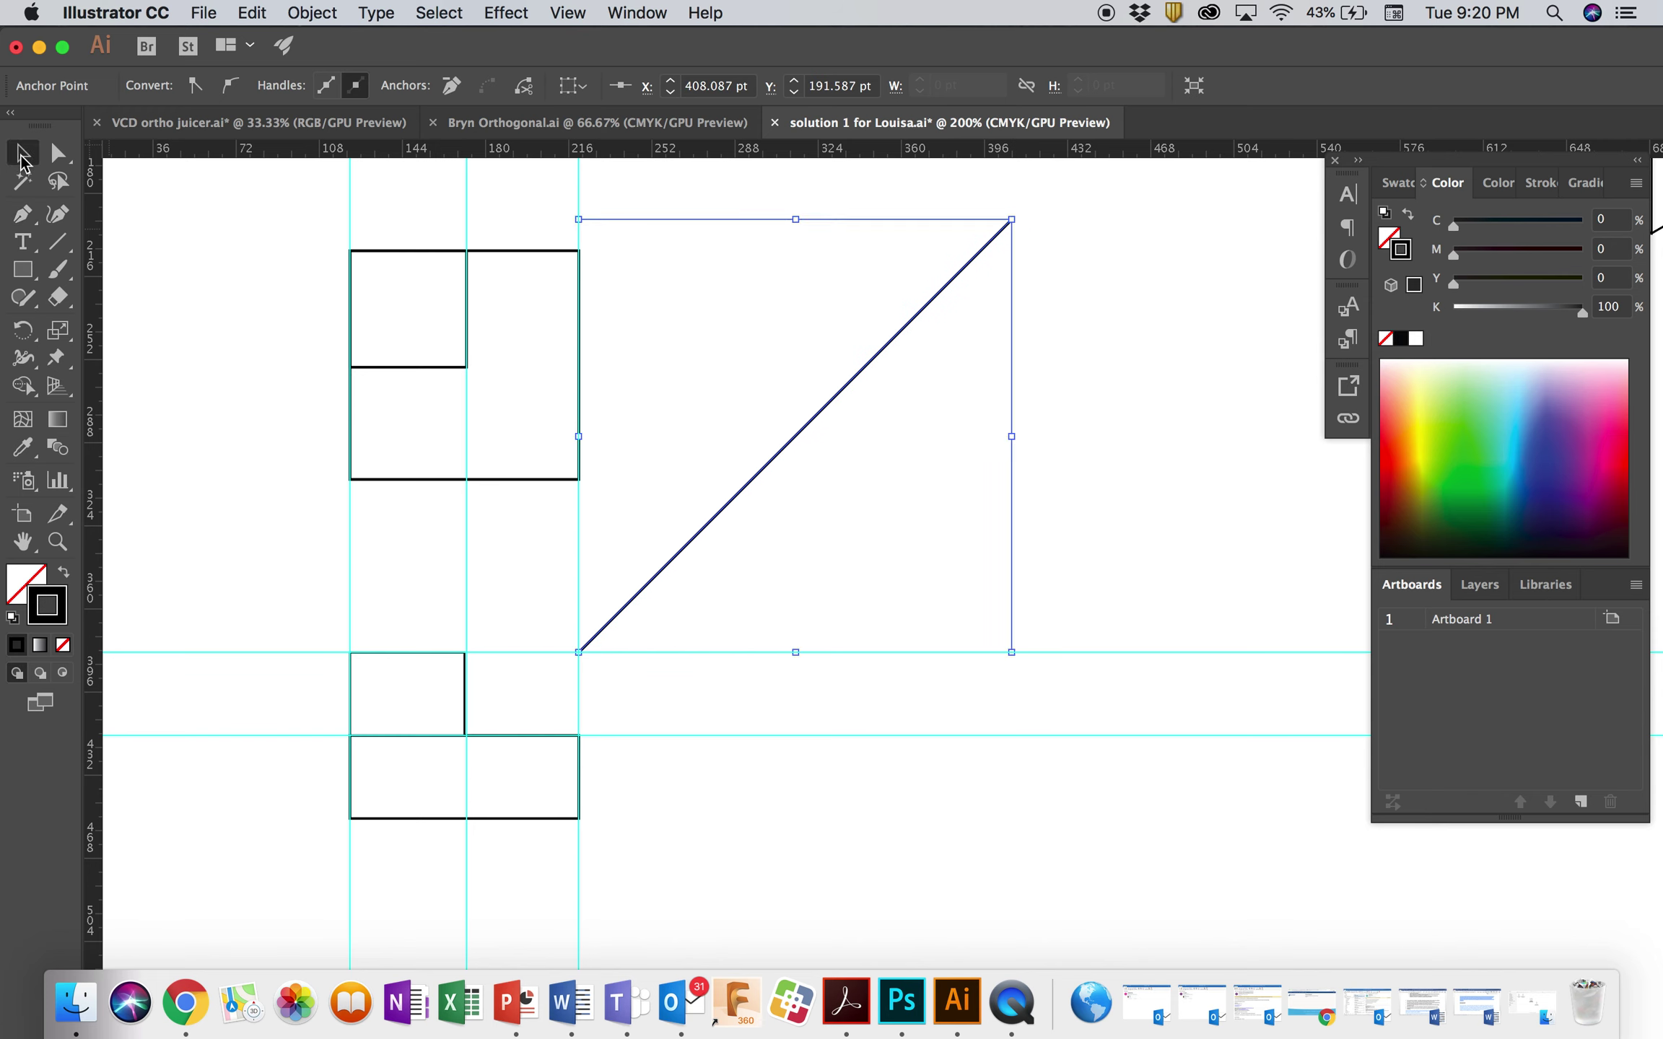
left_click(1157, 346)
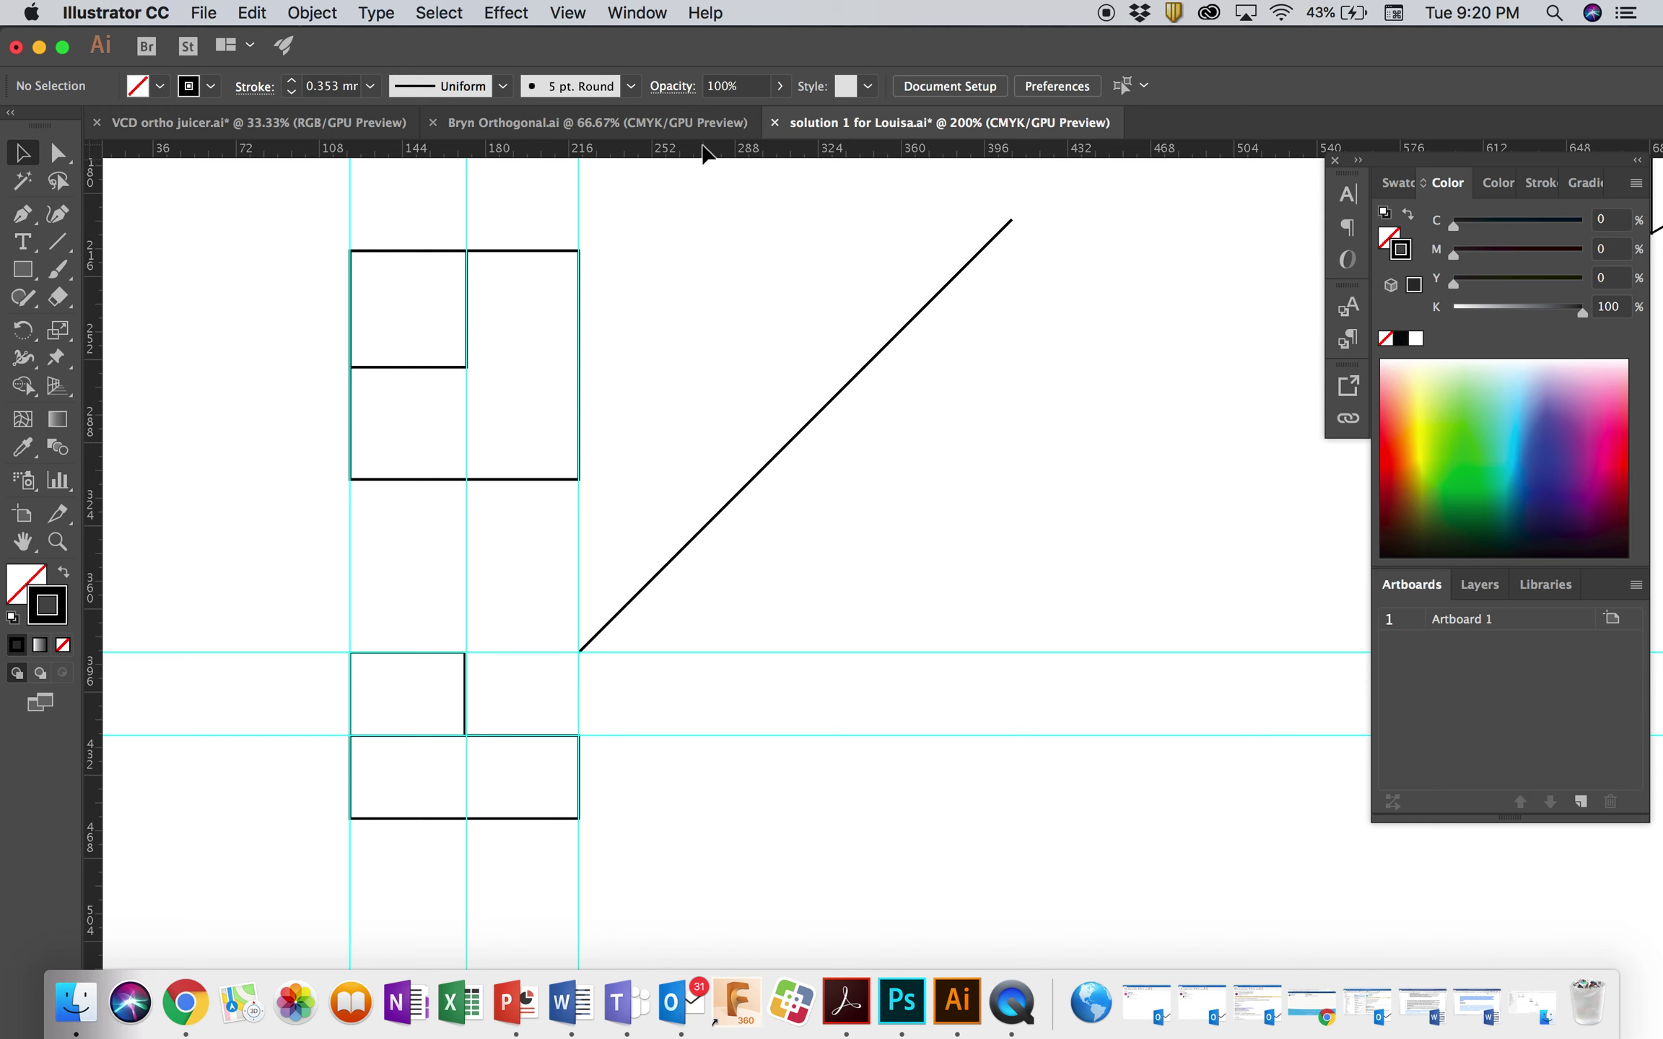
Place horizontal guides along the top view's three horizontal edges and vertical guides where they cross the 45° line
left_click_drag(695, 148, 748, 367)
left_click_drag(716, 151, 742, 479)
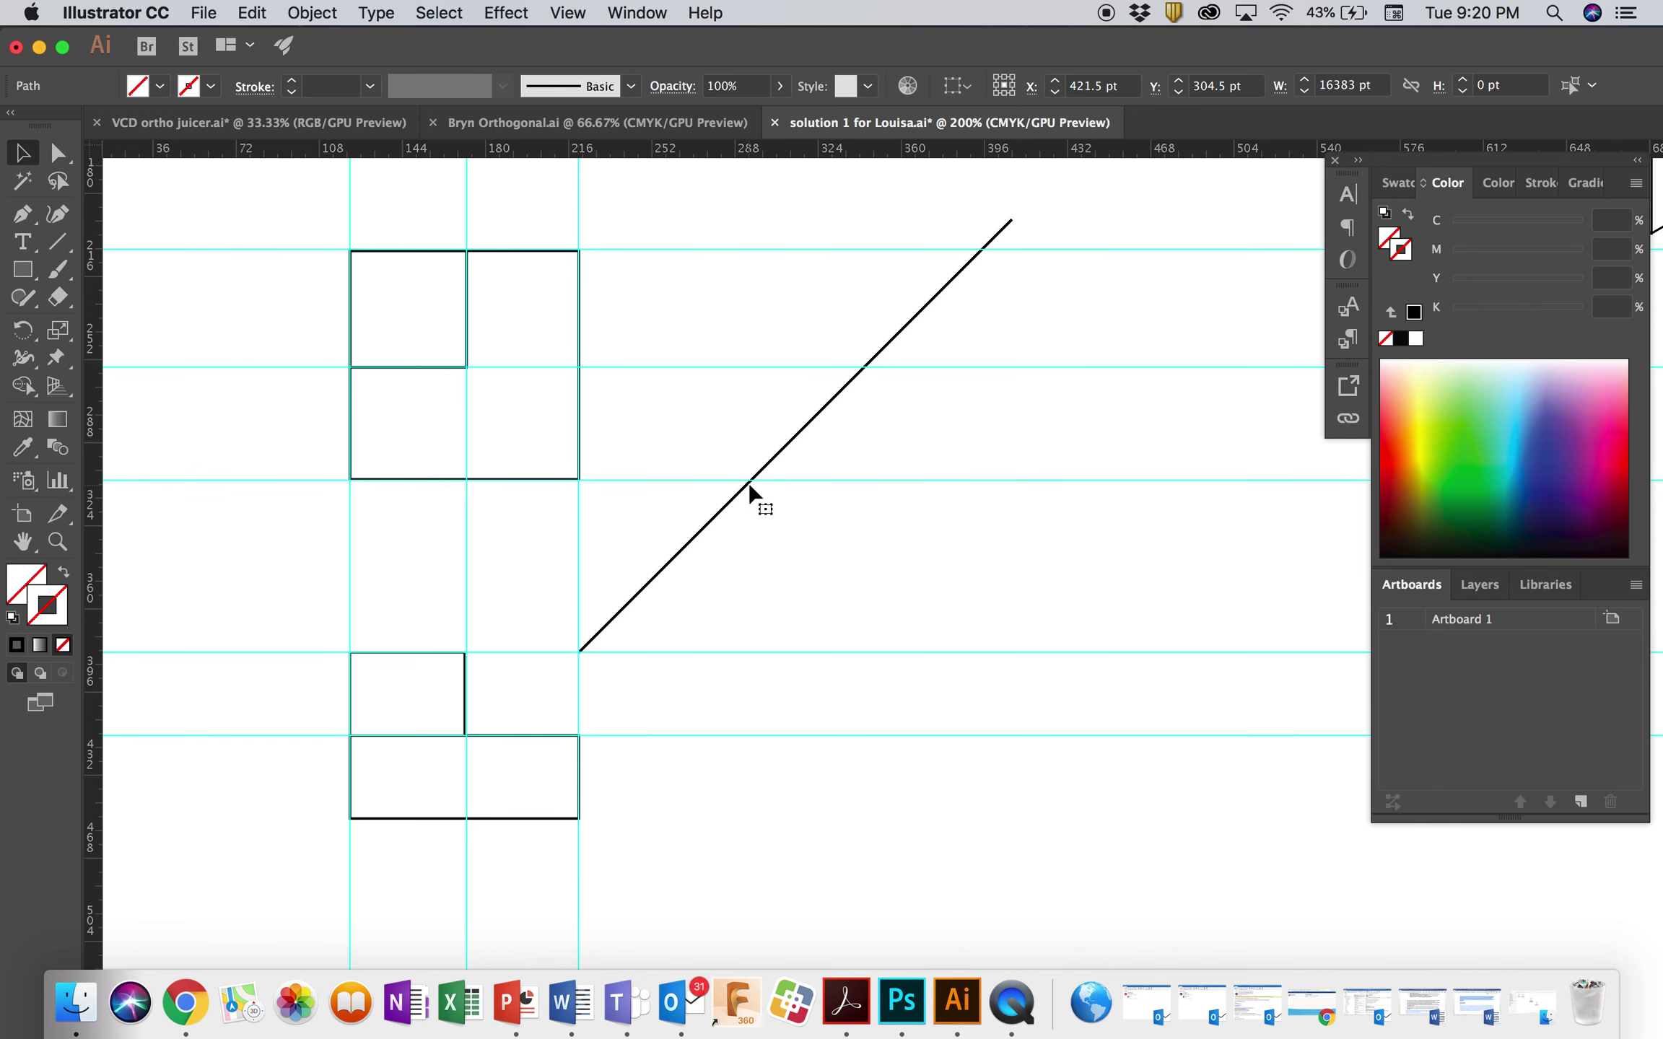
left_click_drag(100, 230, 981, 232)
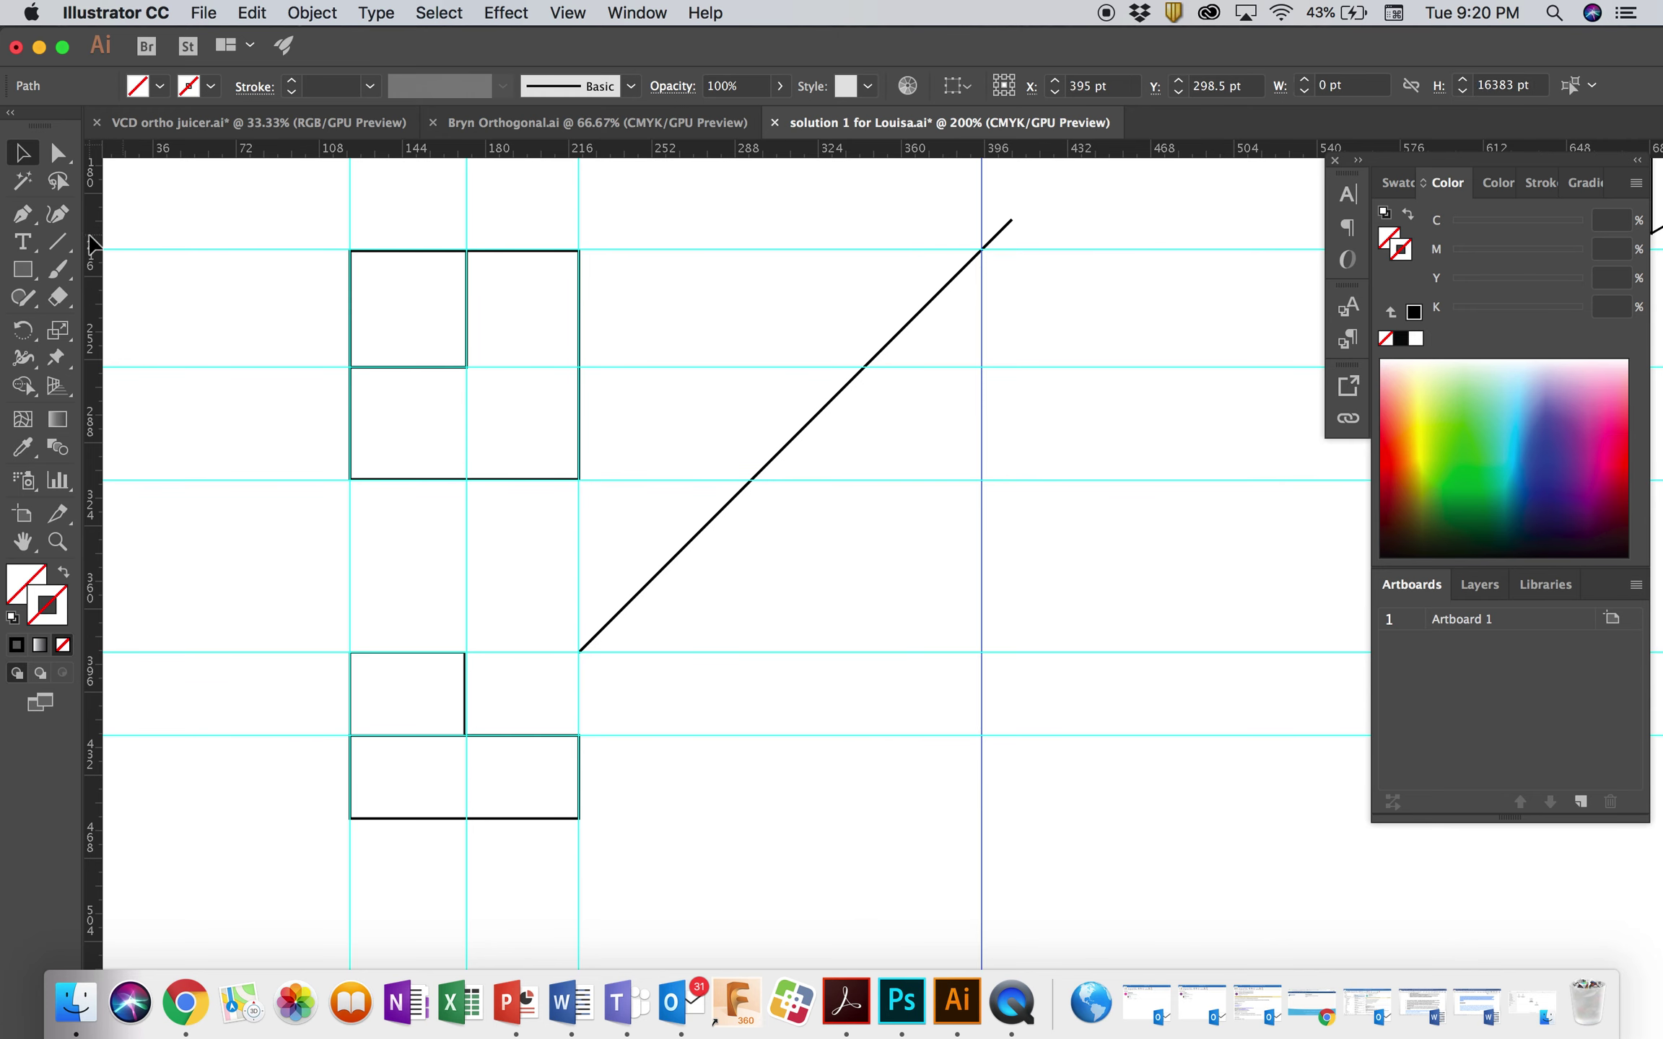
left_click_drag(96, 246, 862, 248)
left_click_drag(95, 248, 754, 276)
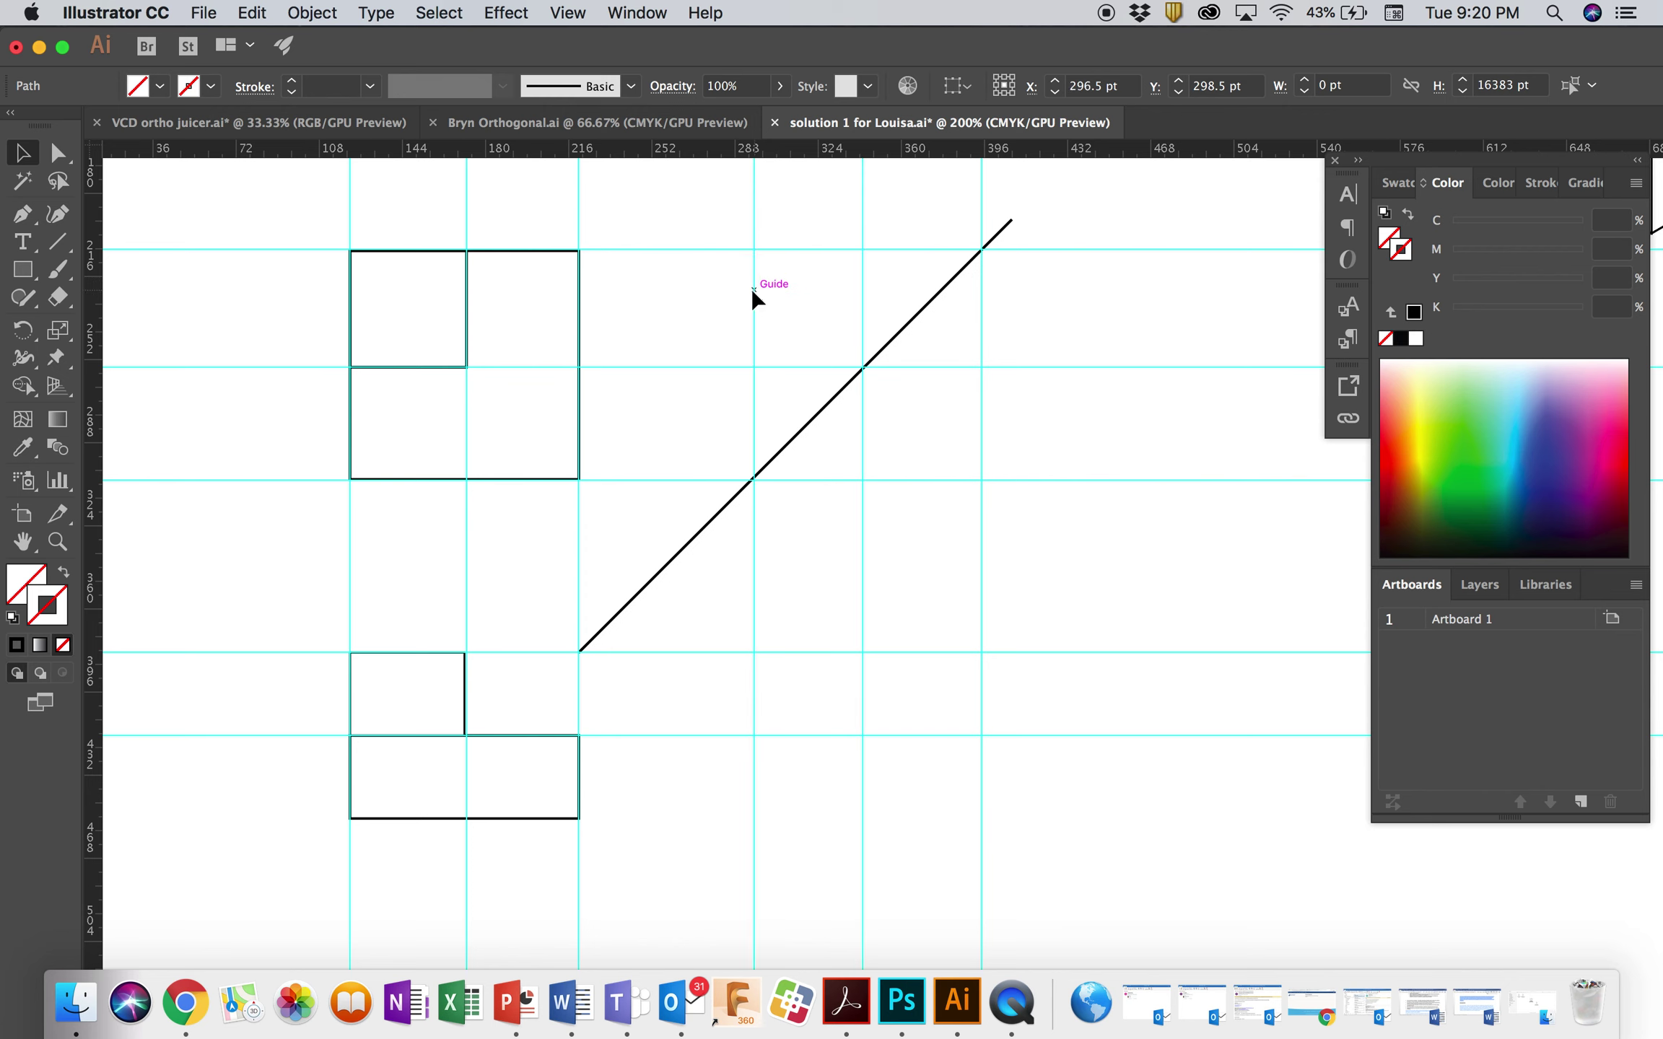
left_click_drag(751, 289, 748, 289)
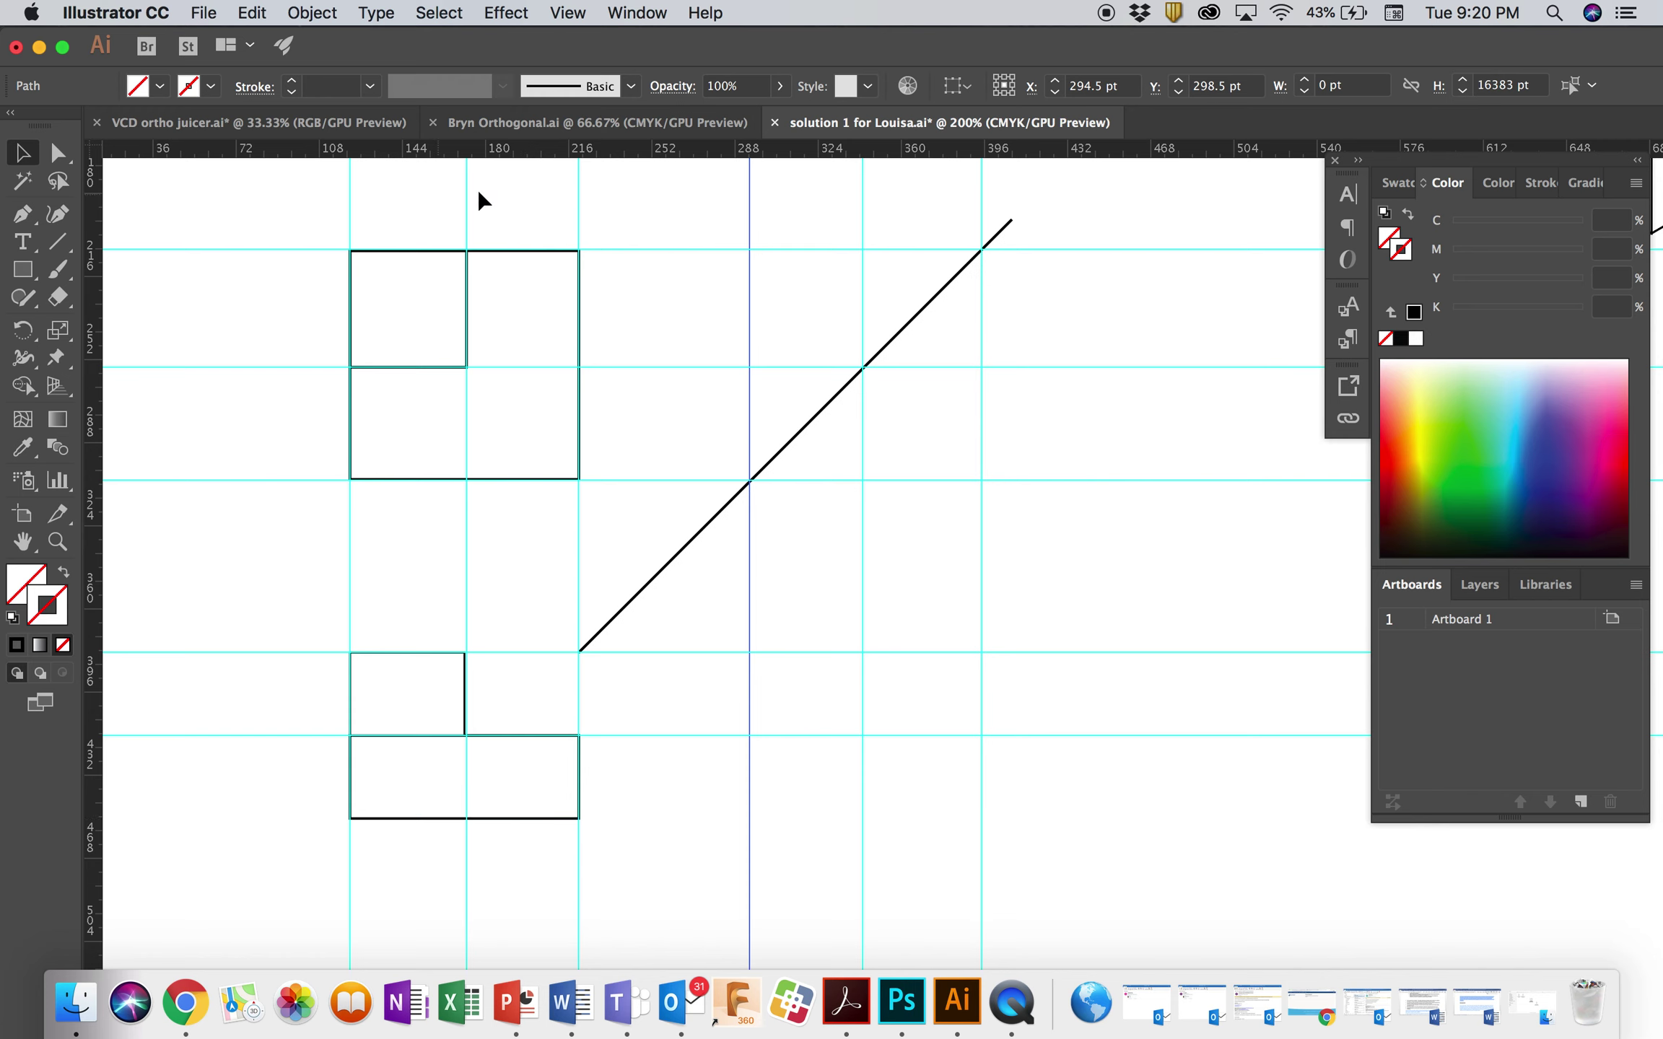
Add a guide along the front view's base and draw a black-stroked 100.5 × 35.957 pt rectangle between the projected guides as the side view's base
left_click_drag(624, 155, 725, 820)
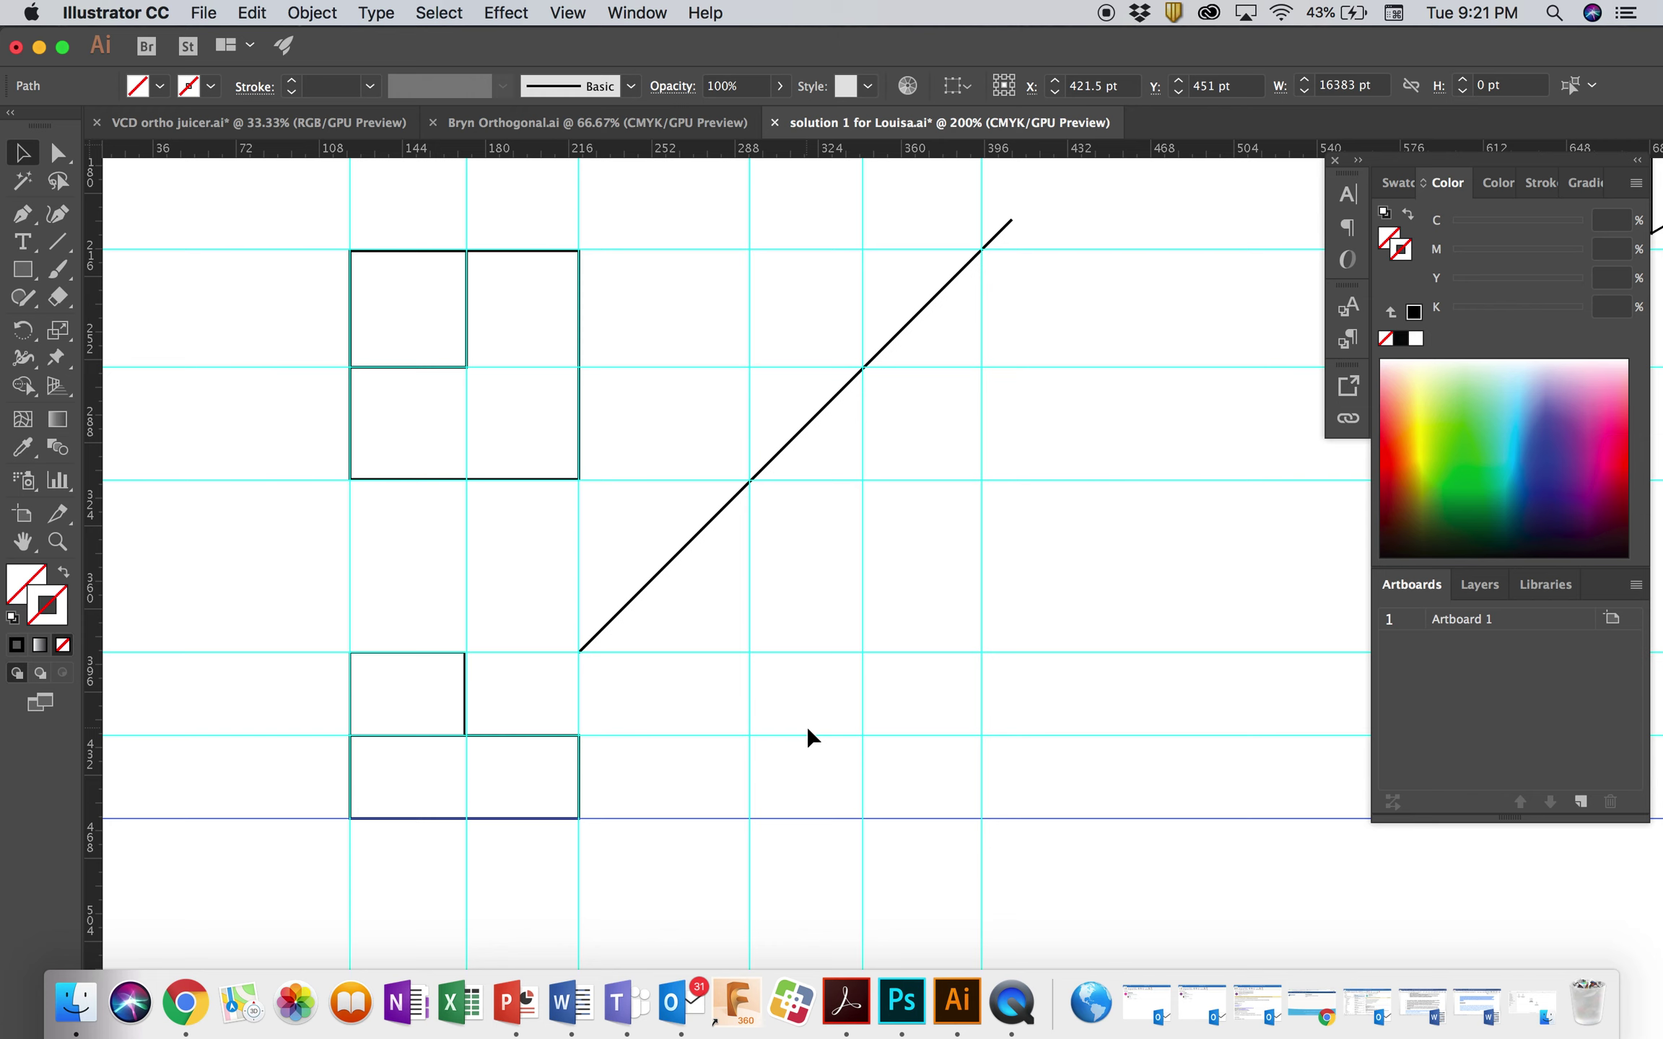
left_click(22, 269)
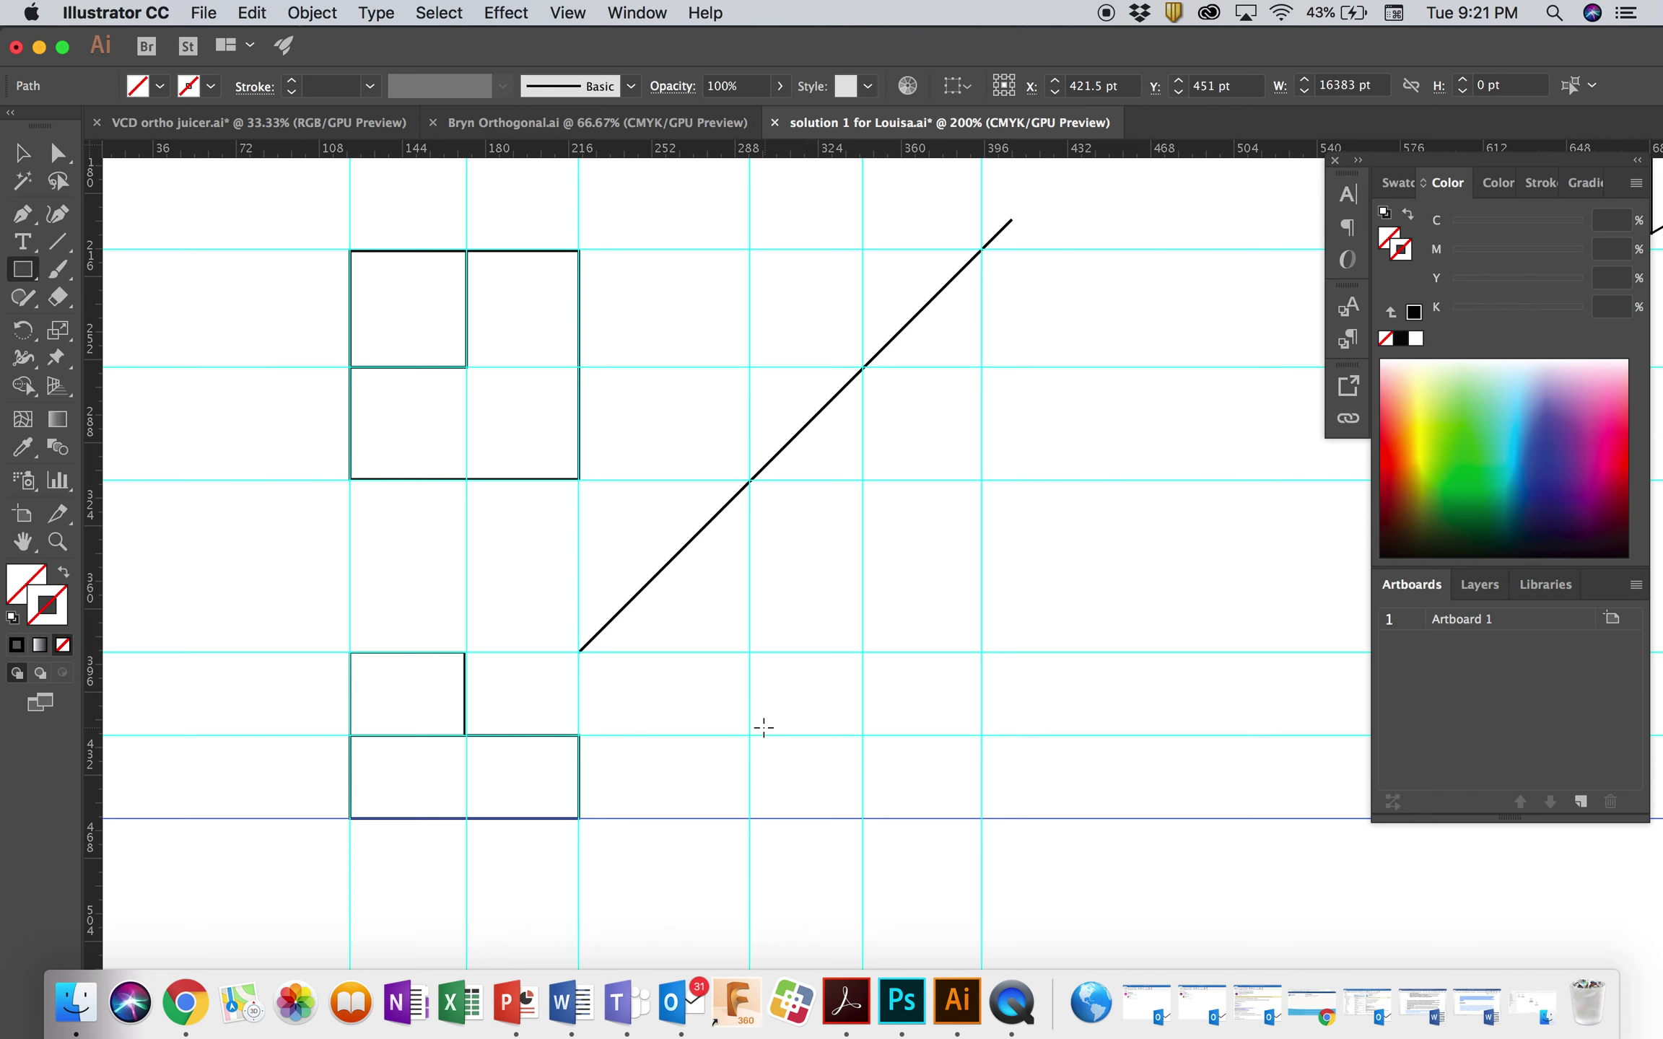
mouse_move(750, 736)
left_mouse_down()
mouse_move(946, 754)
mouse_move(981, 819)
left_mouse_up()
left_click(16, 644)
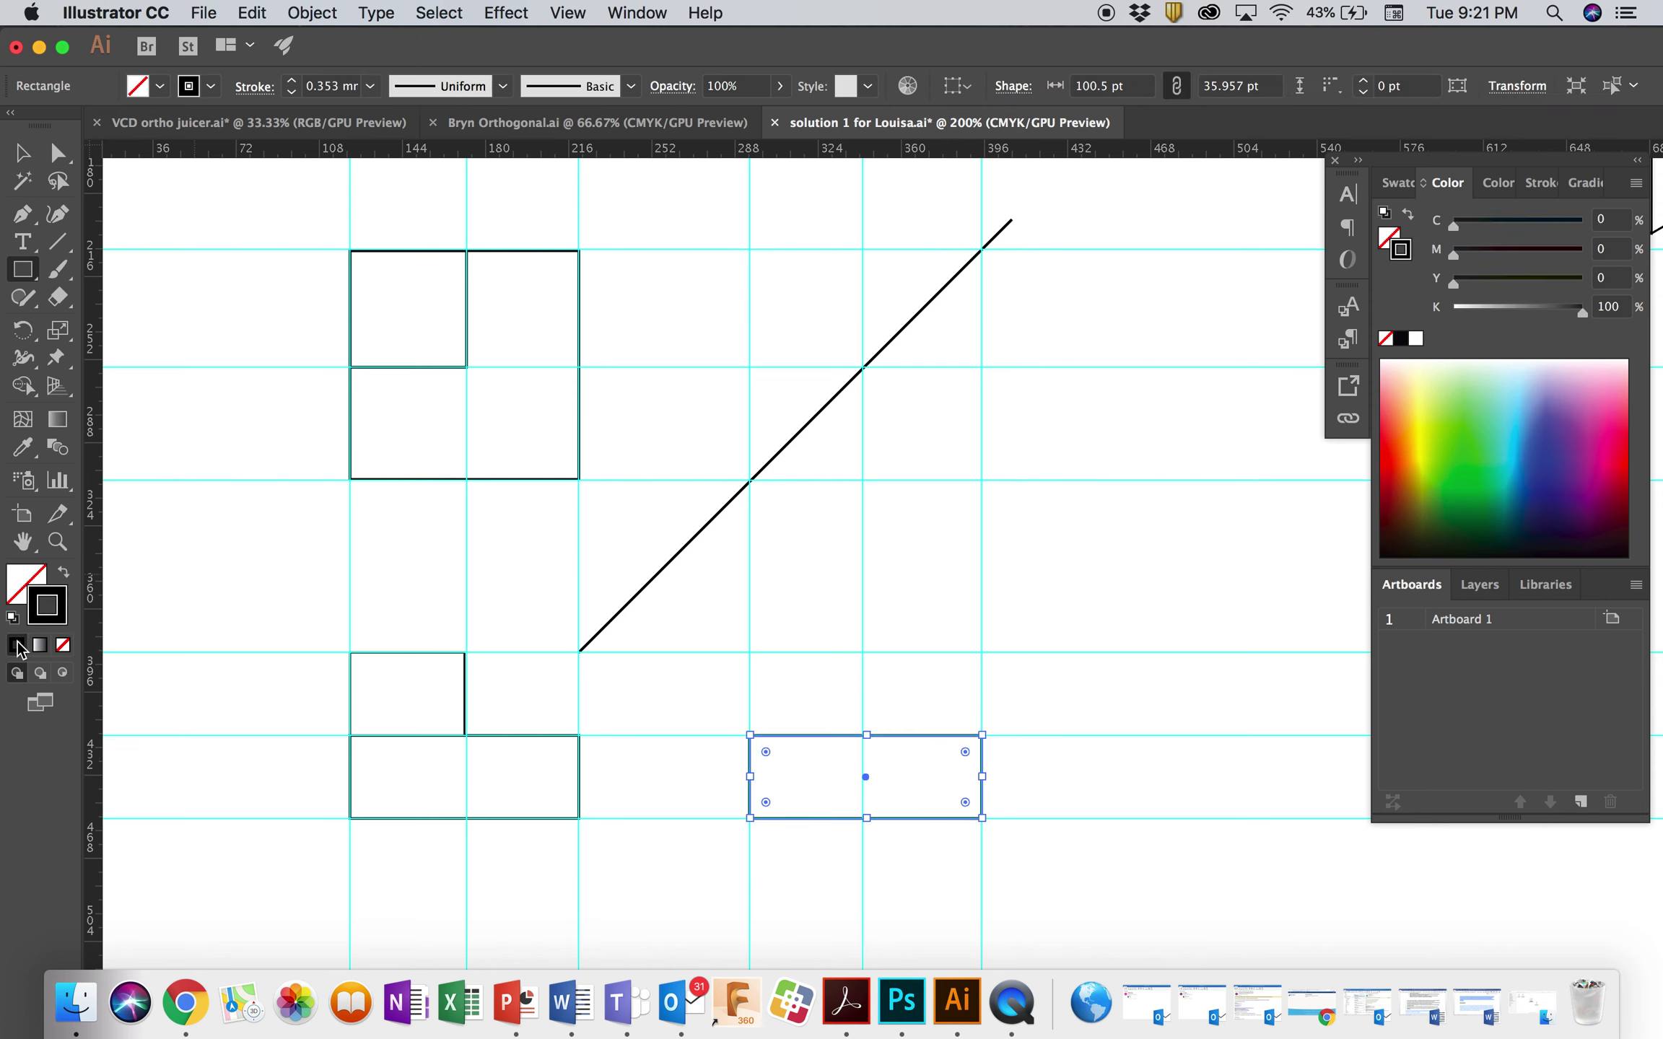
left_click(22, 152)
left_click(148, 211)
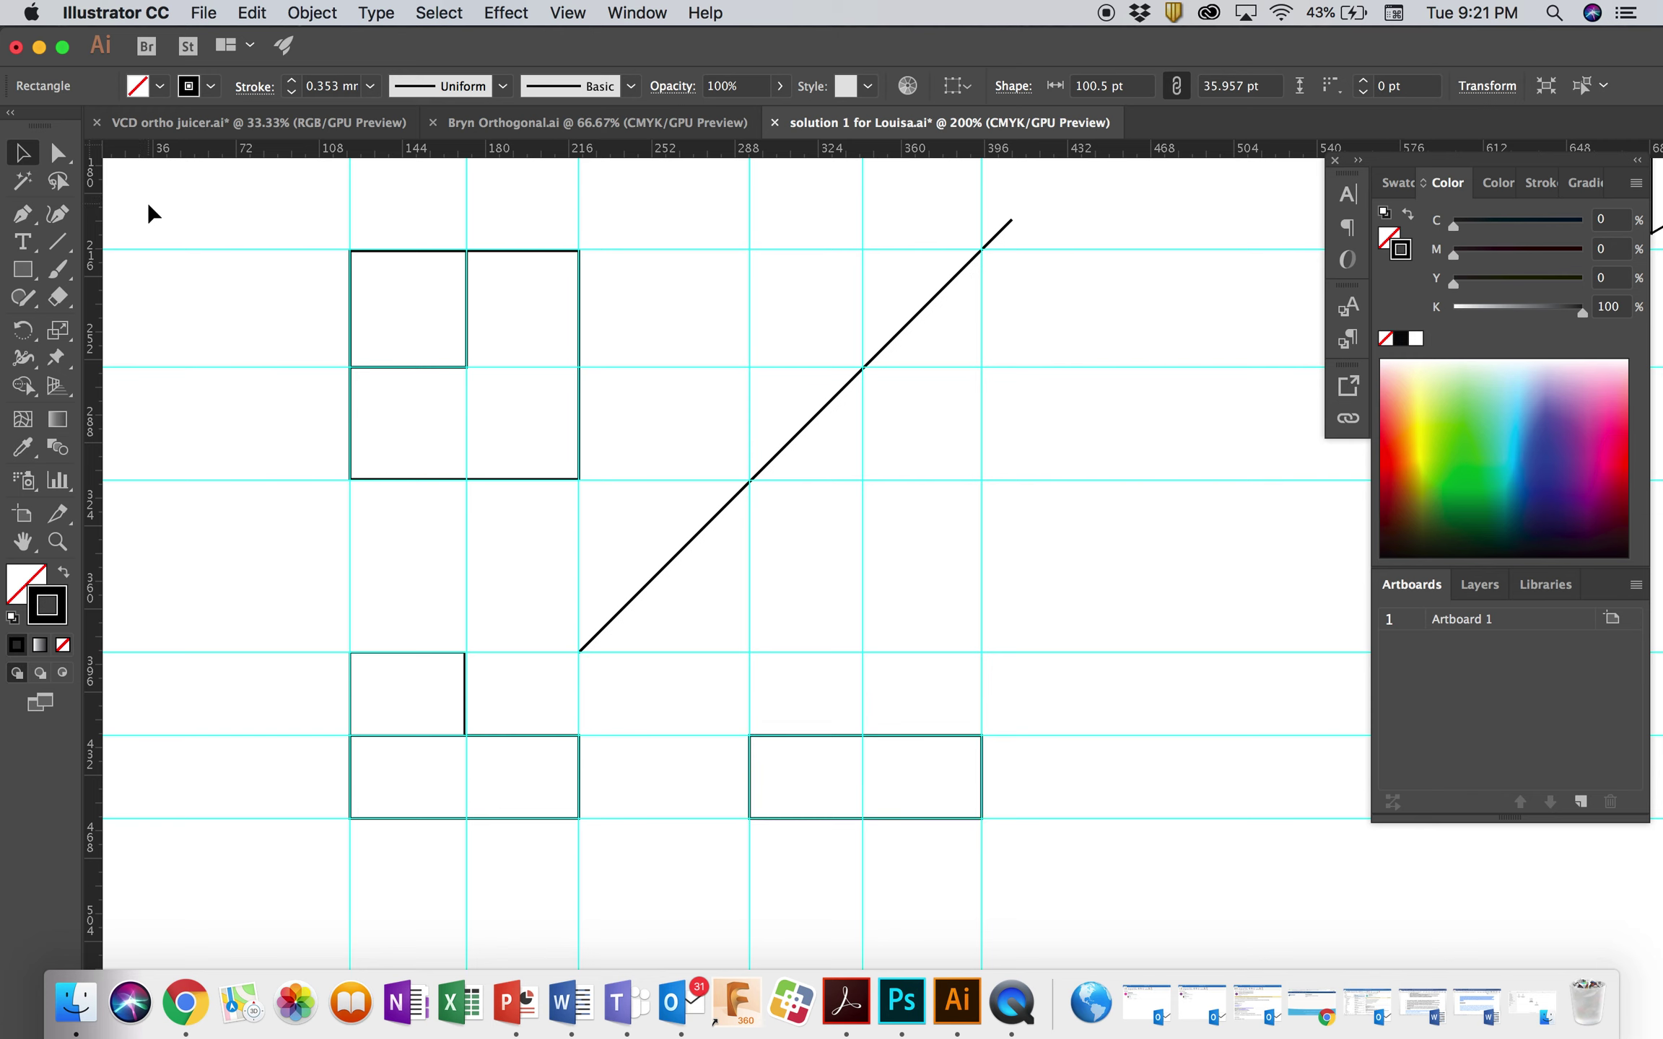
Draw a 51.5 × 35.957 pt rectangle on the right part of the side view's base, between the middle and right projected guides
left_click(29, 271)
left_click_drag(862, 652, 982, 735)
left_click(23, 153)
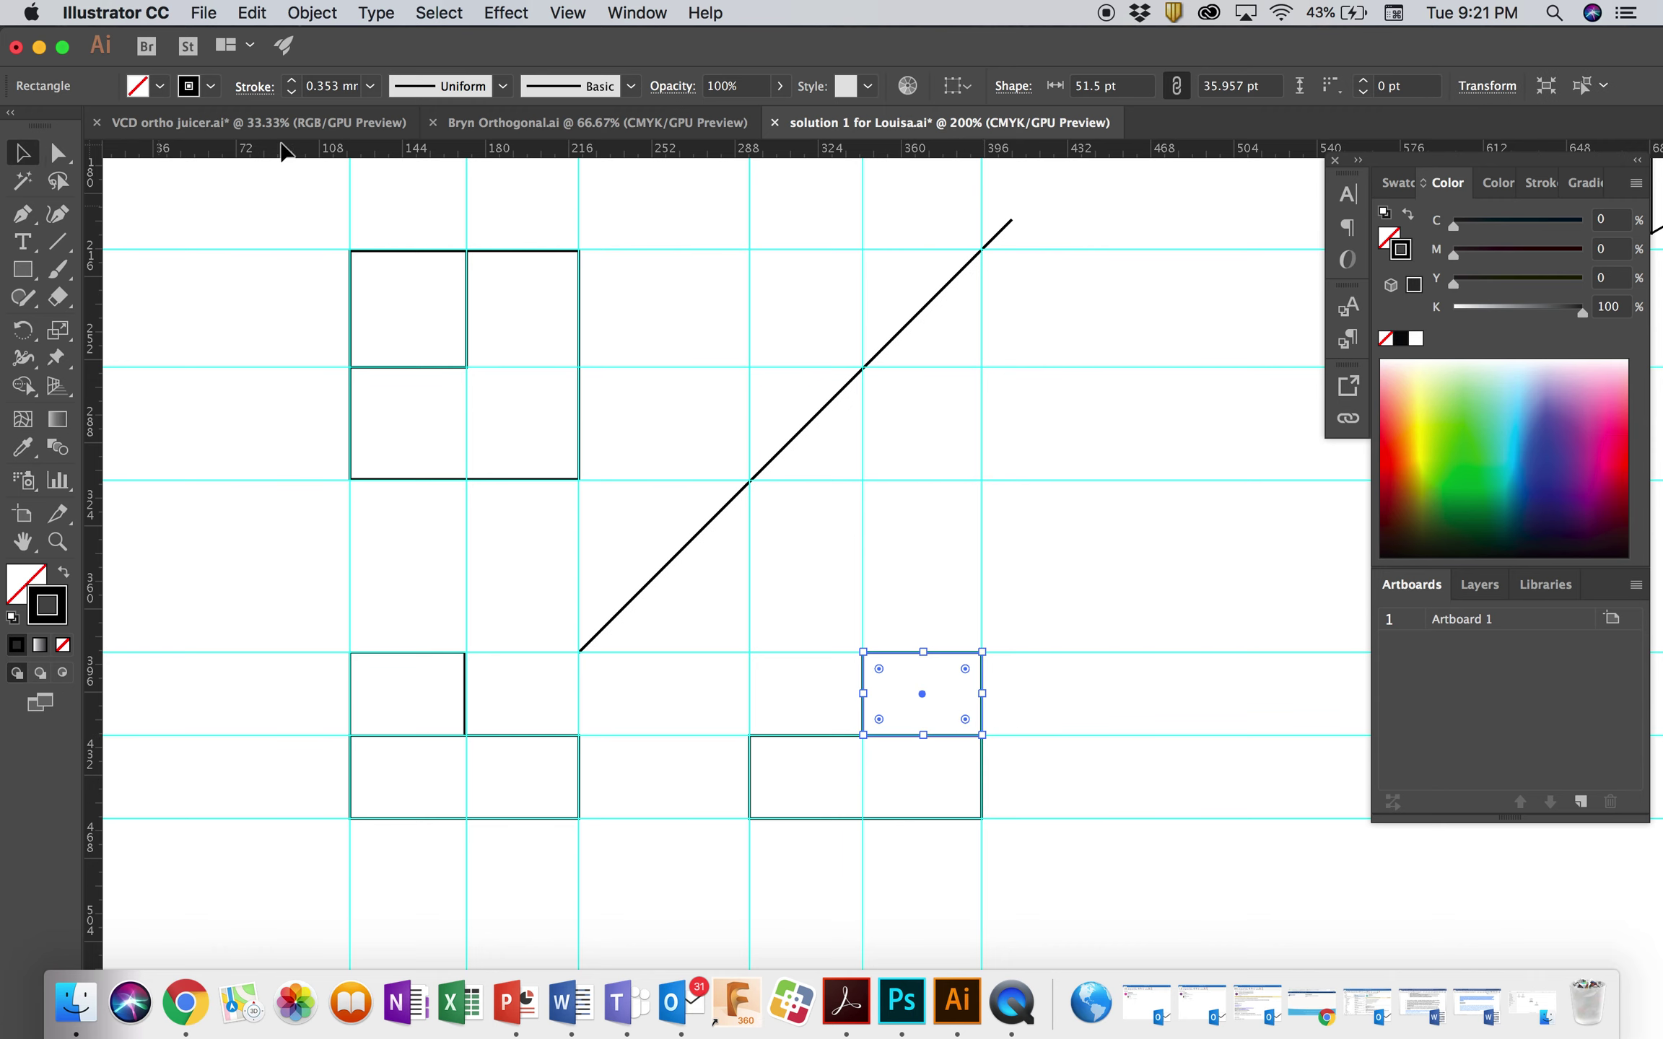
Delete the 45° projection line
left_click(937, 293)
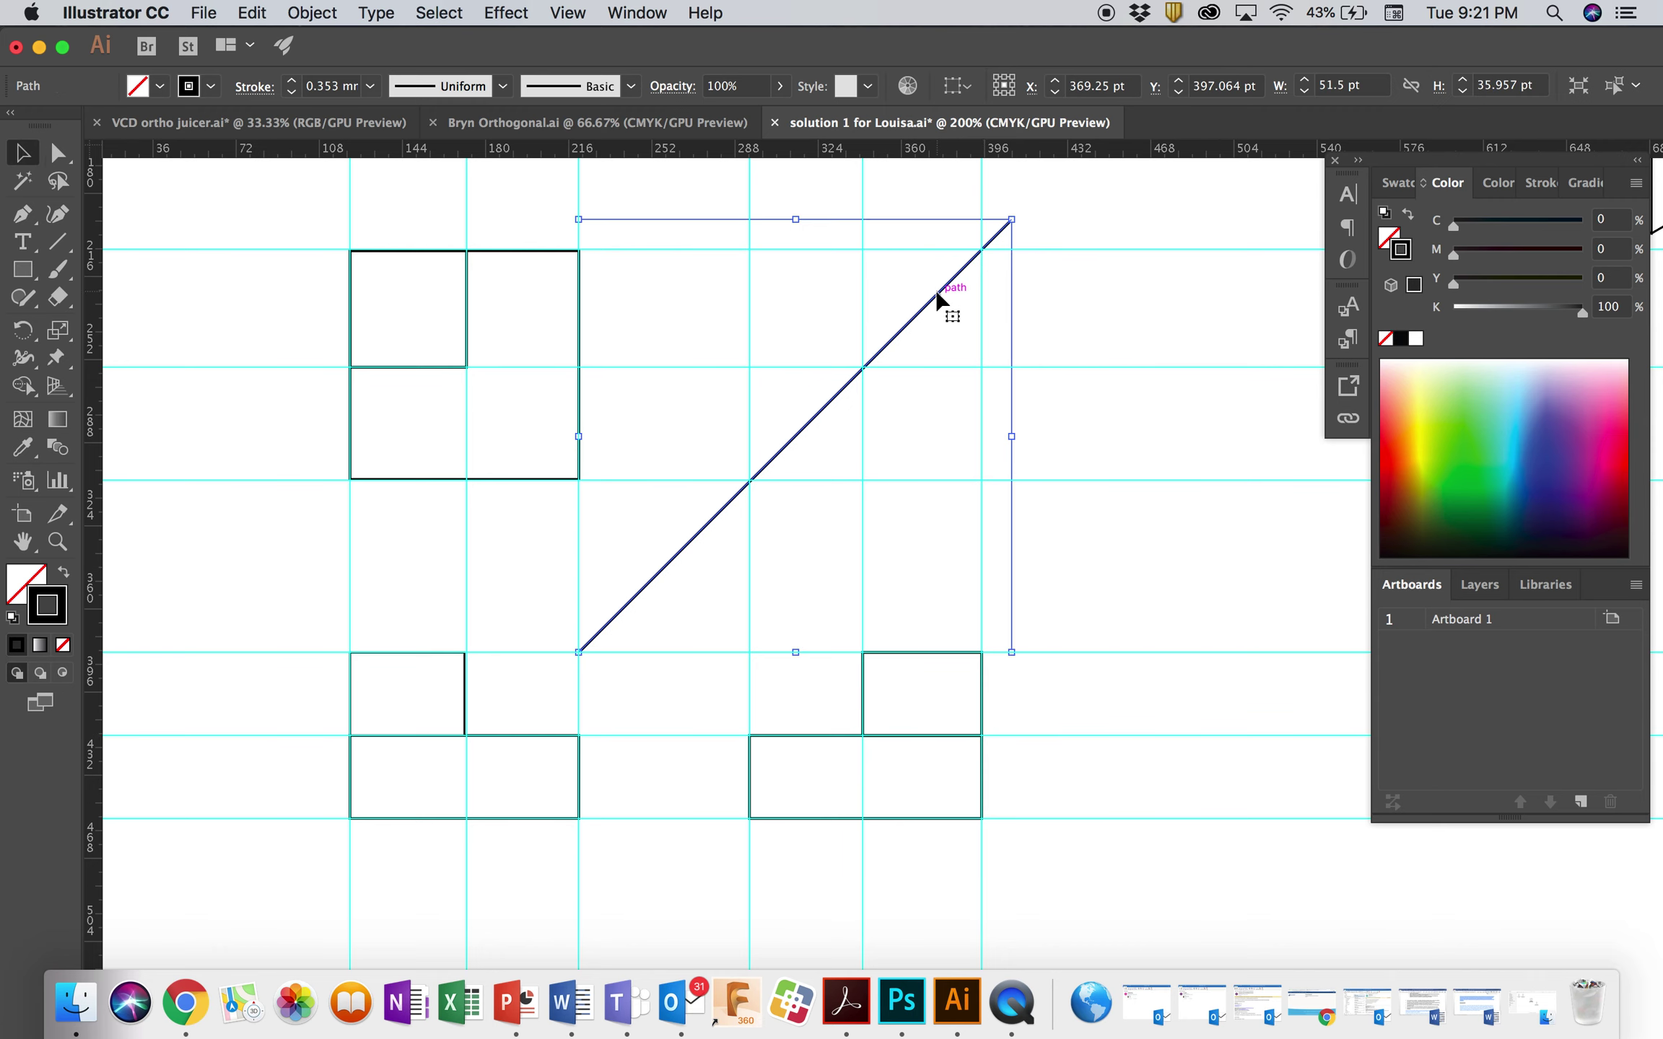
key("Delete")
Add the label "TOP" below the top view and centre it on the middle vertical guide
key("super+minus")
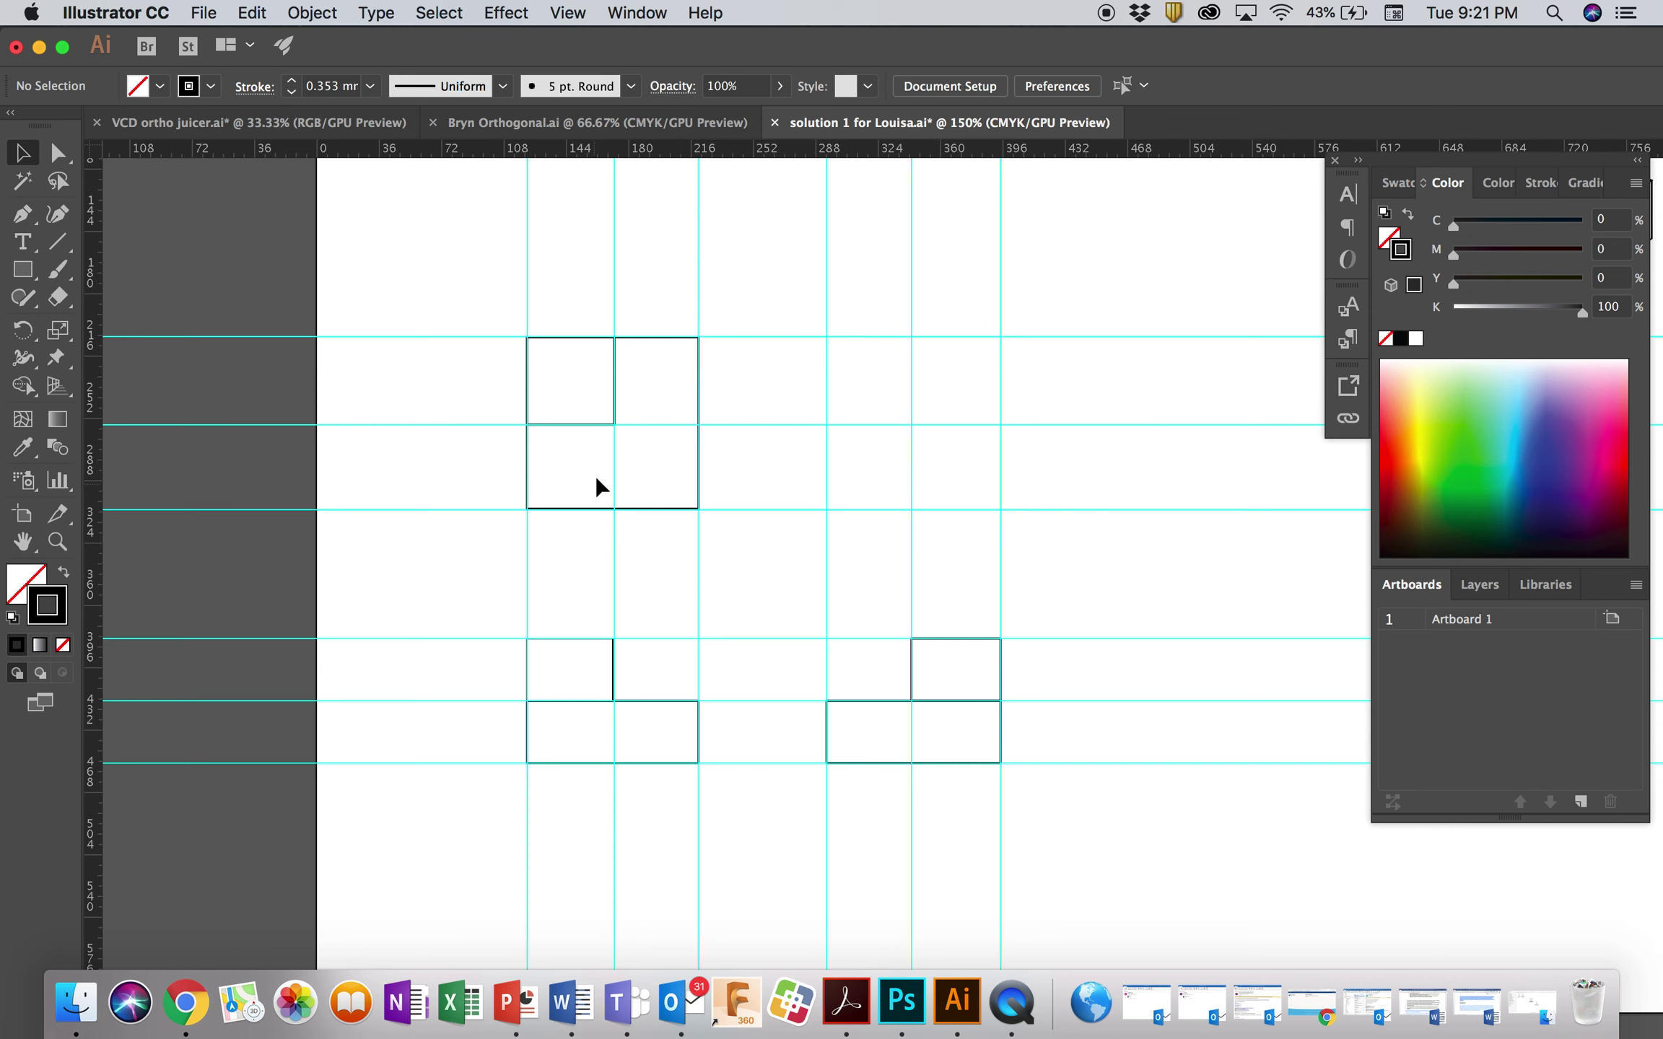
left_click(23, 242)
left_click(573, 545)
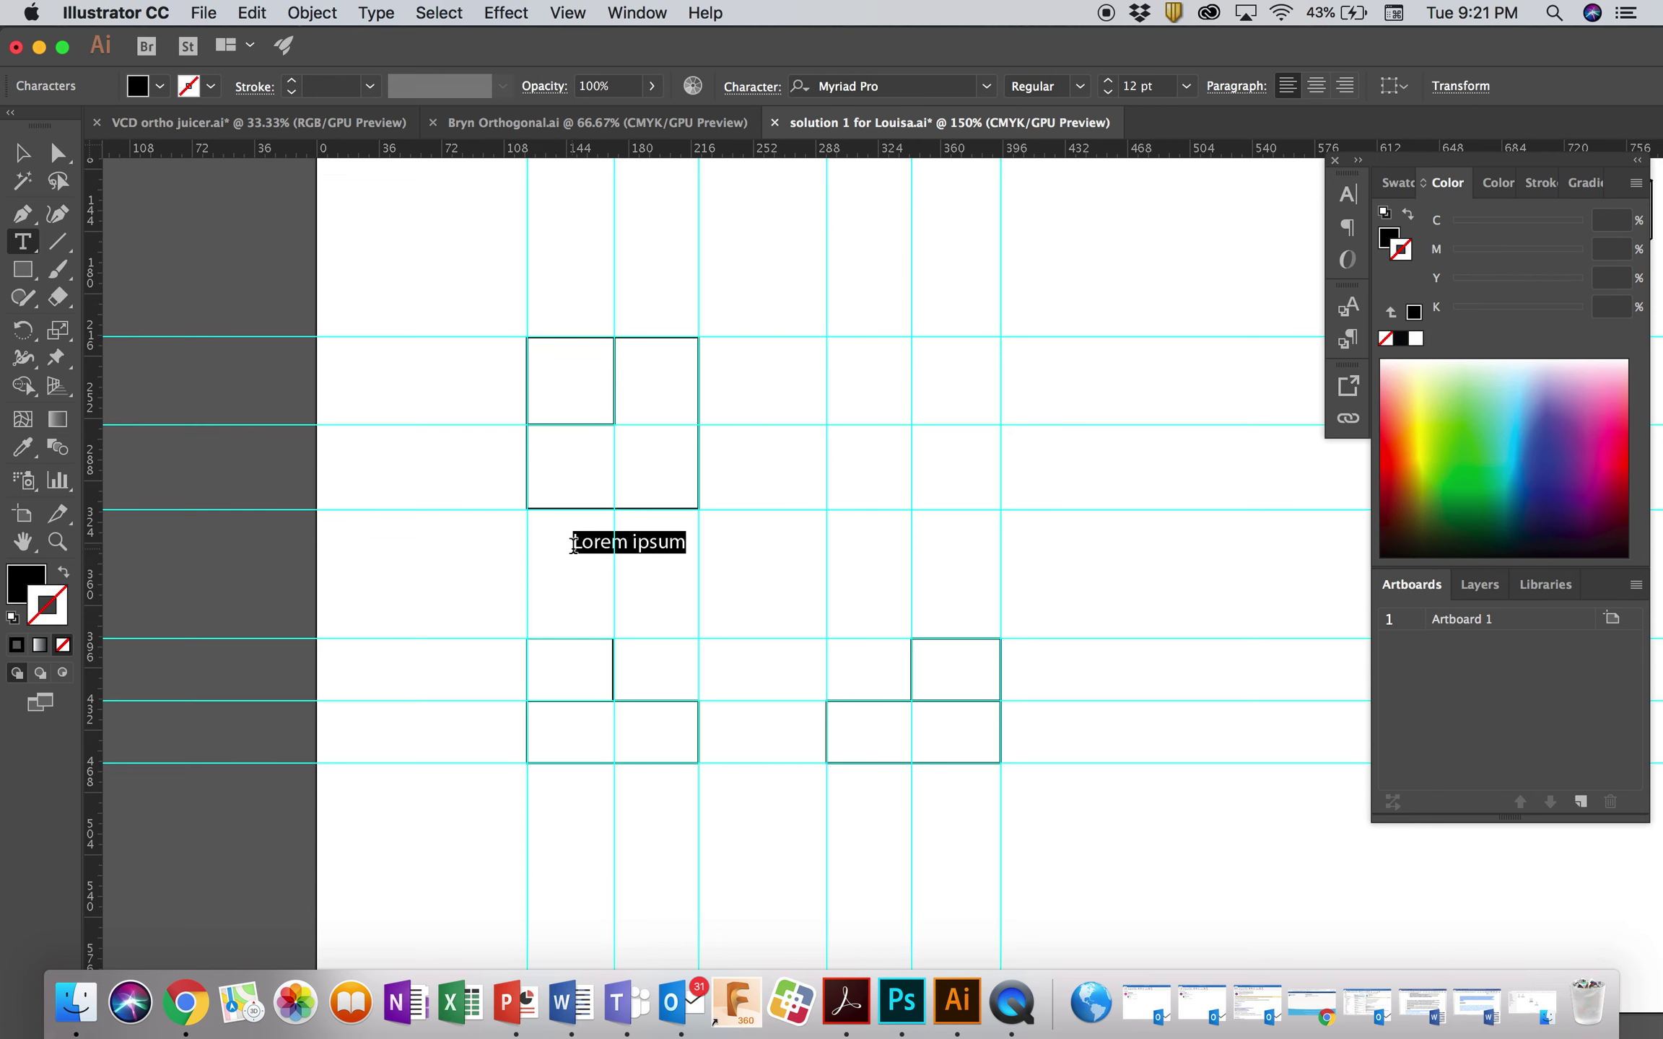
type("TOP")
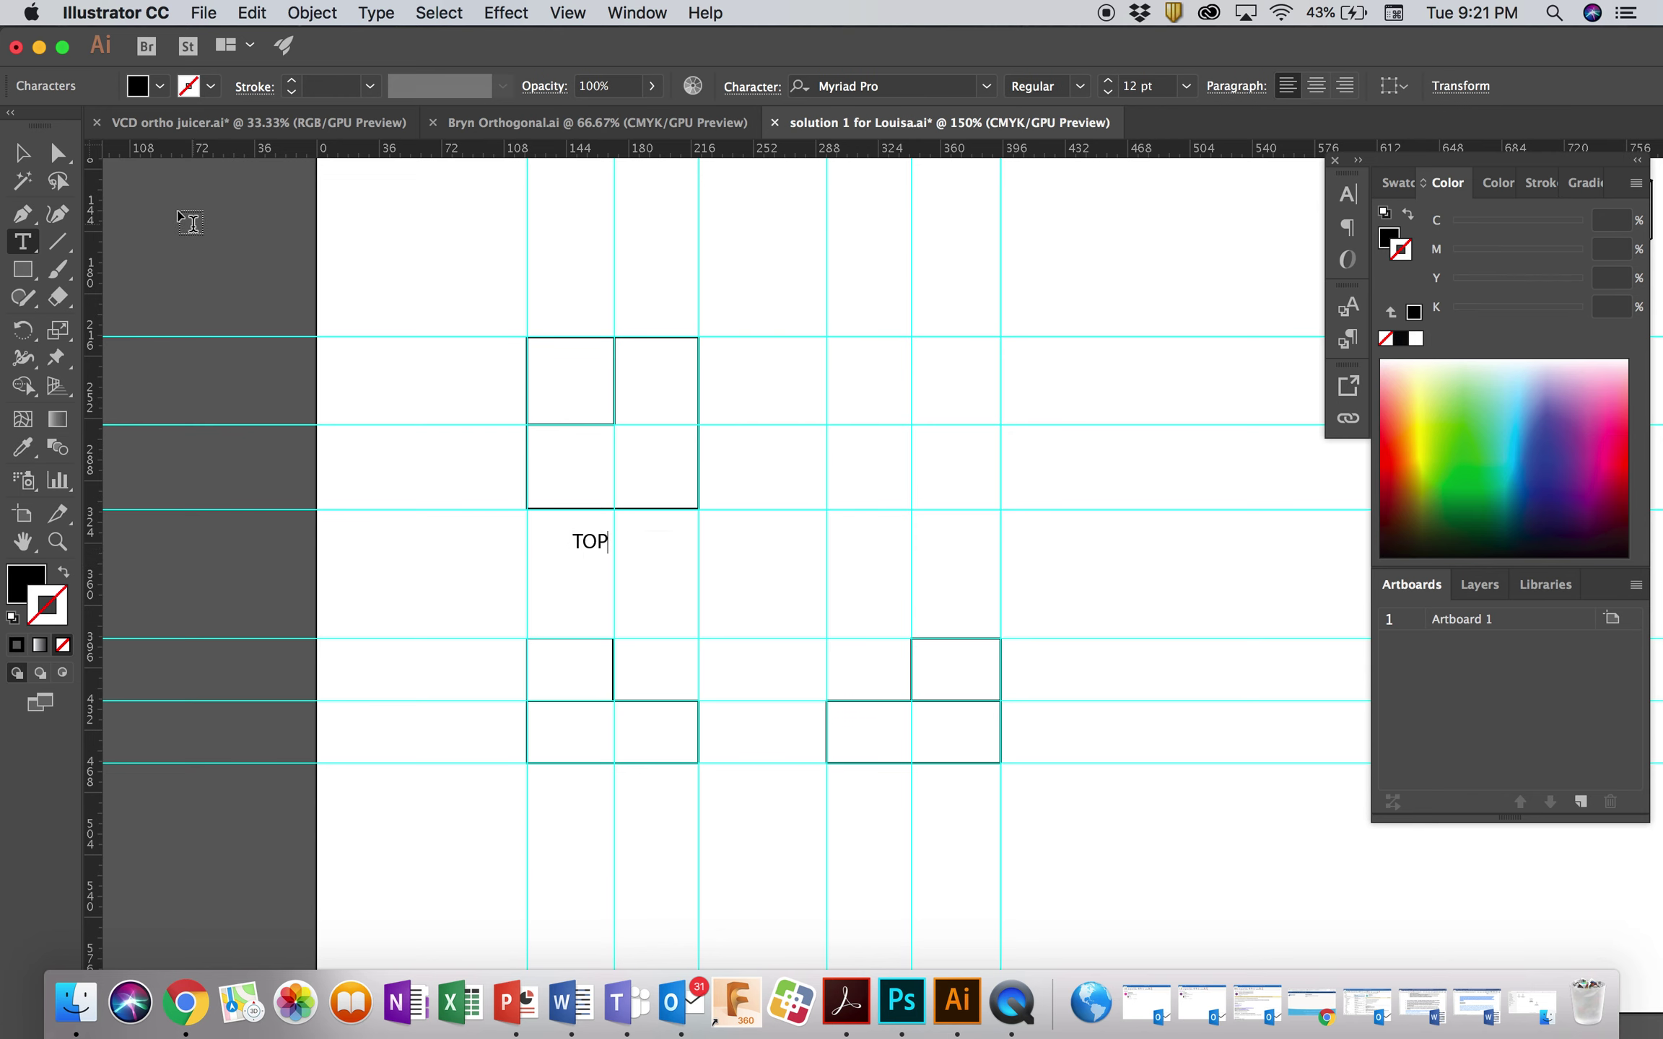
key("Escape")
left_click(802, 465)
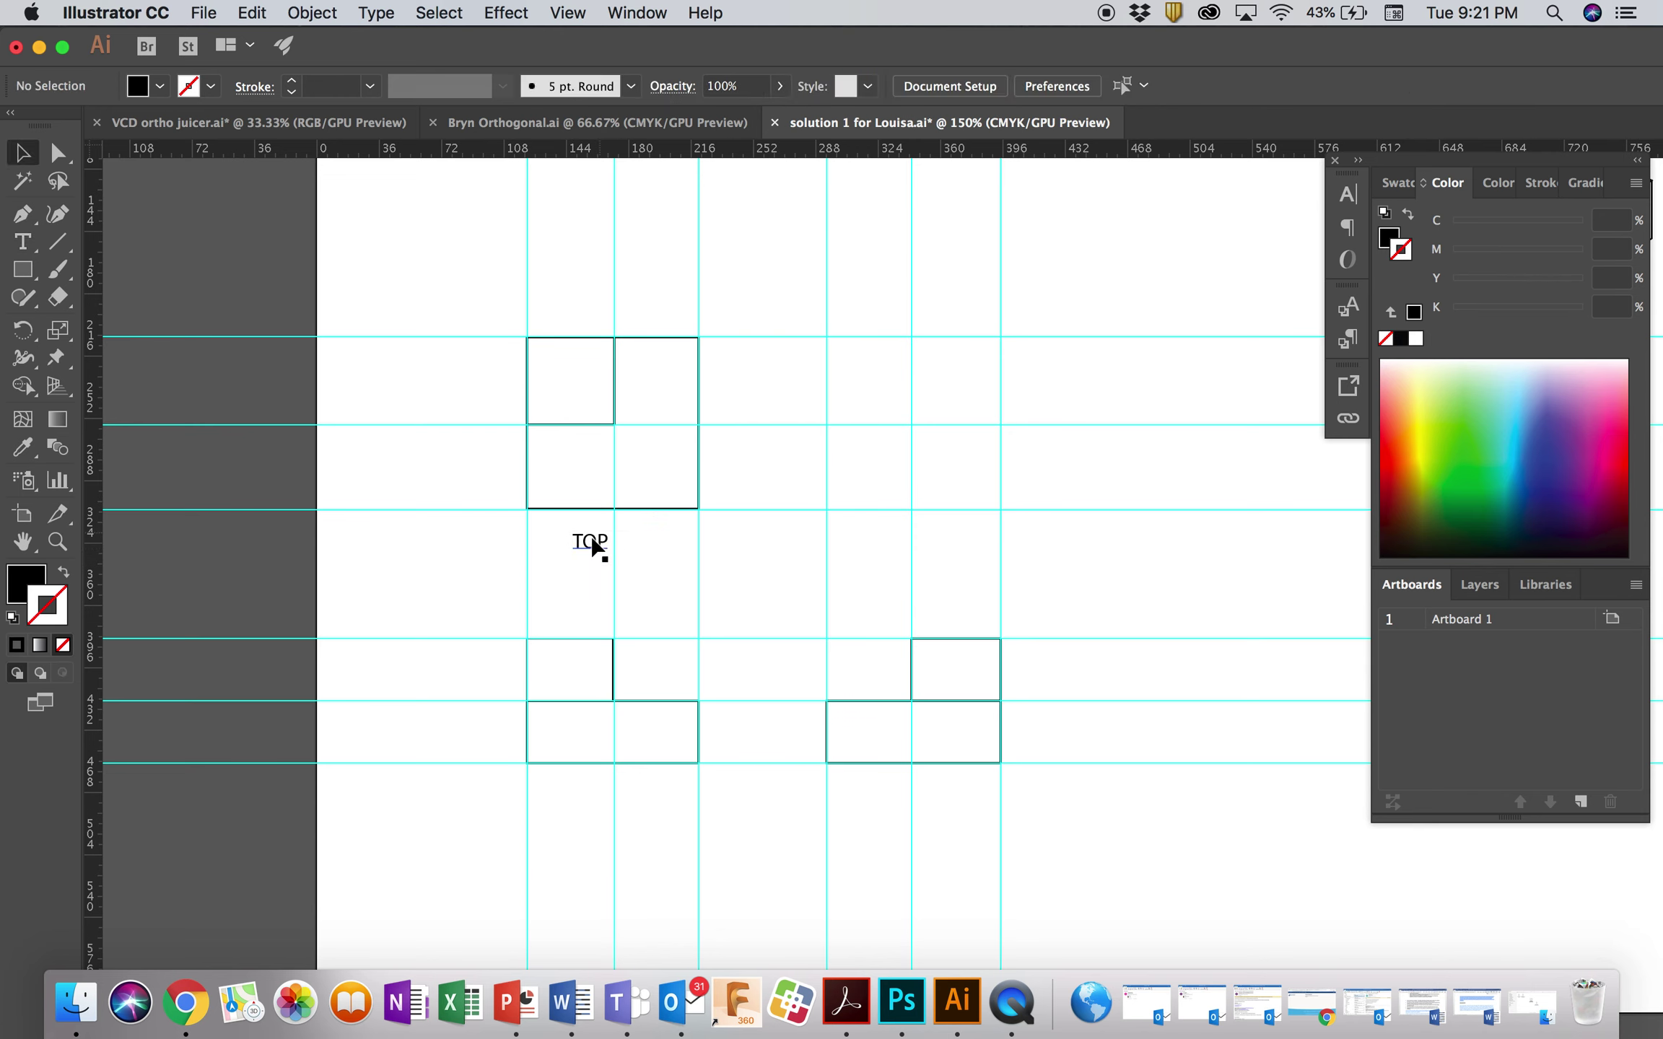
left_click_drag(597, 541, 616, 538)
left_click(452, 554)
Add the label "FRONT" below the front view, left-aligned with the TOP label
left_click(22, 243)
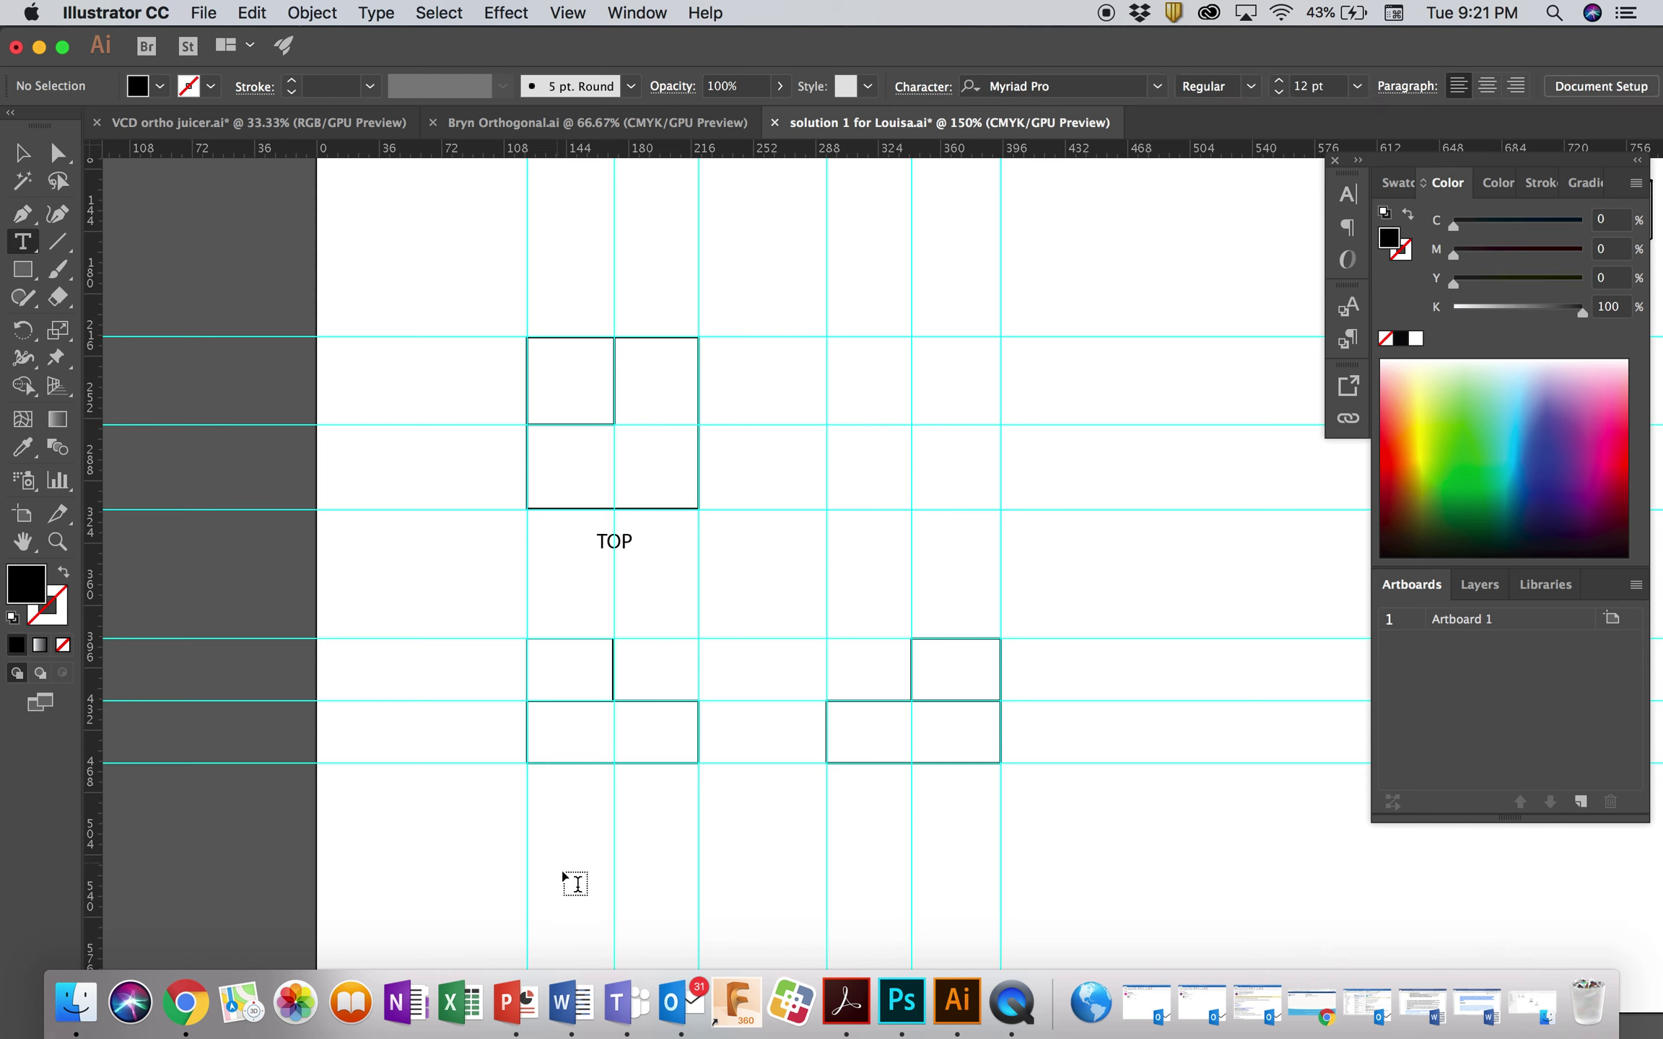
left_click(574, 799)
type("FRONT")
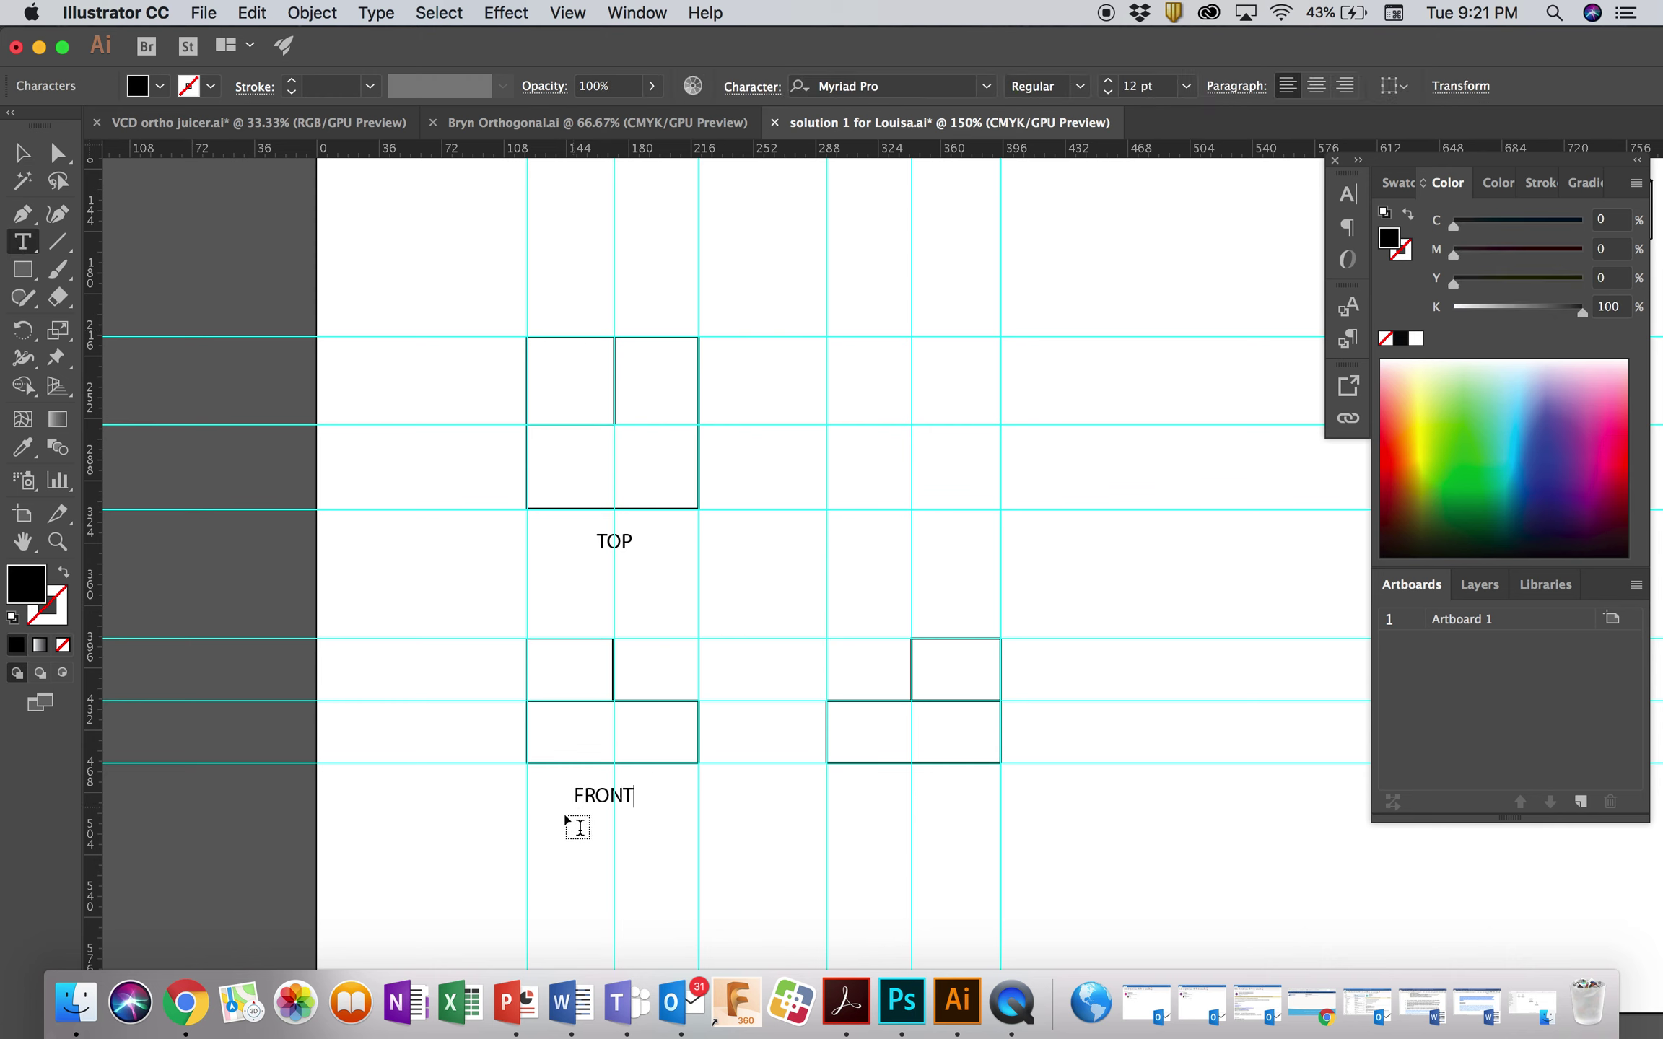
left_click(21, 154)
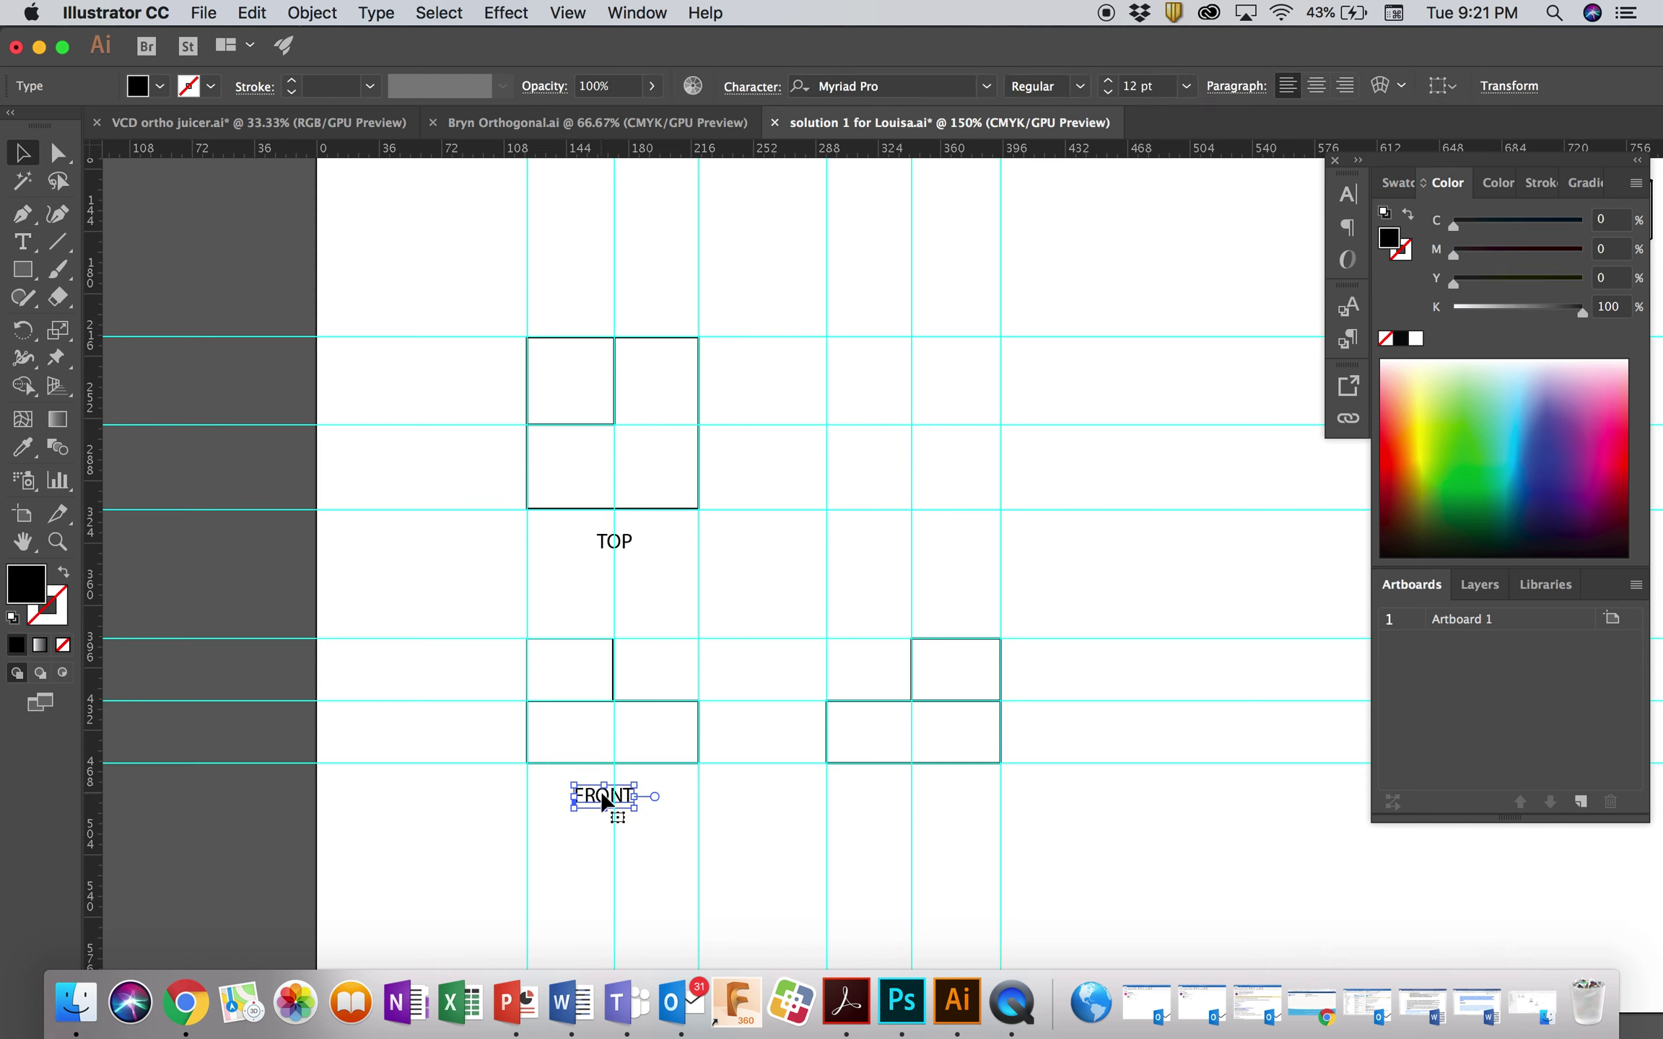
left_click_drag(599, 799, 622, 800)
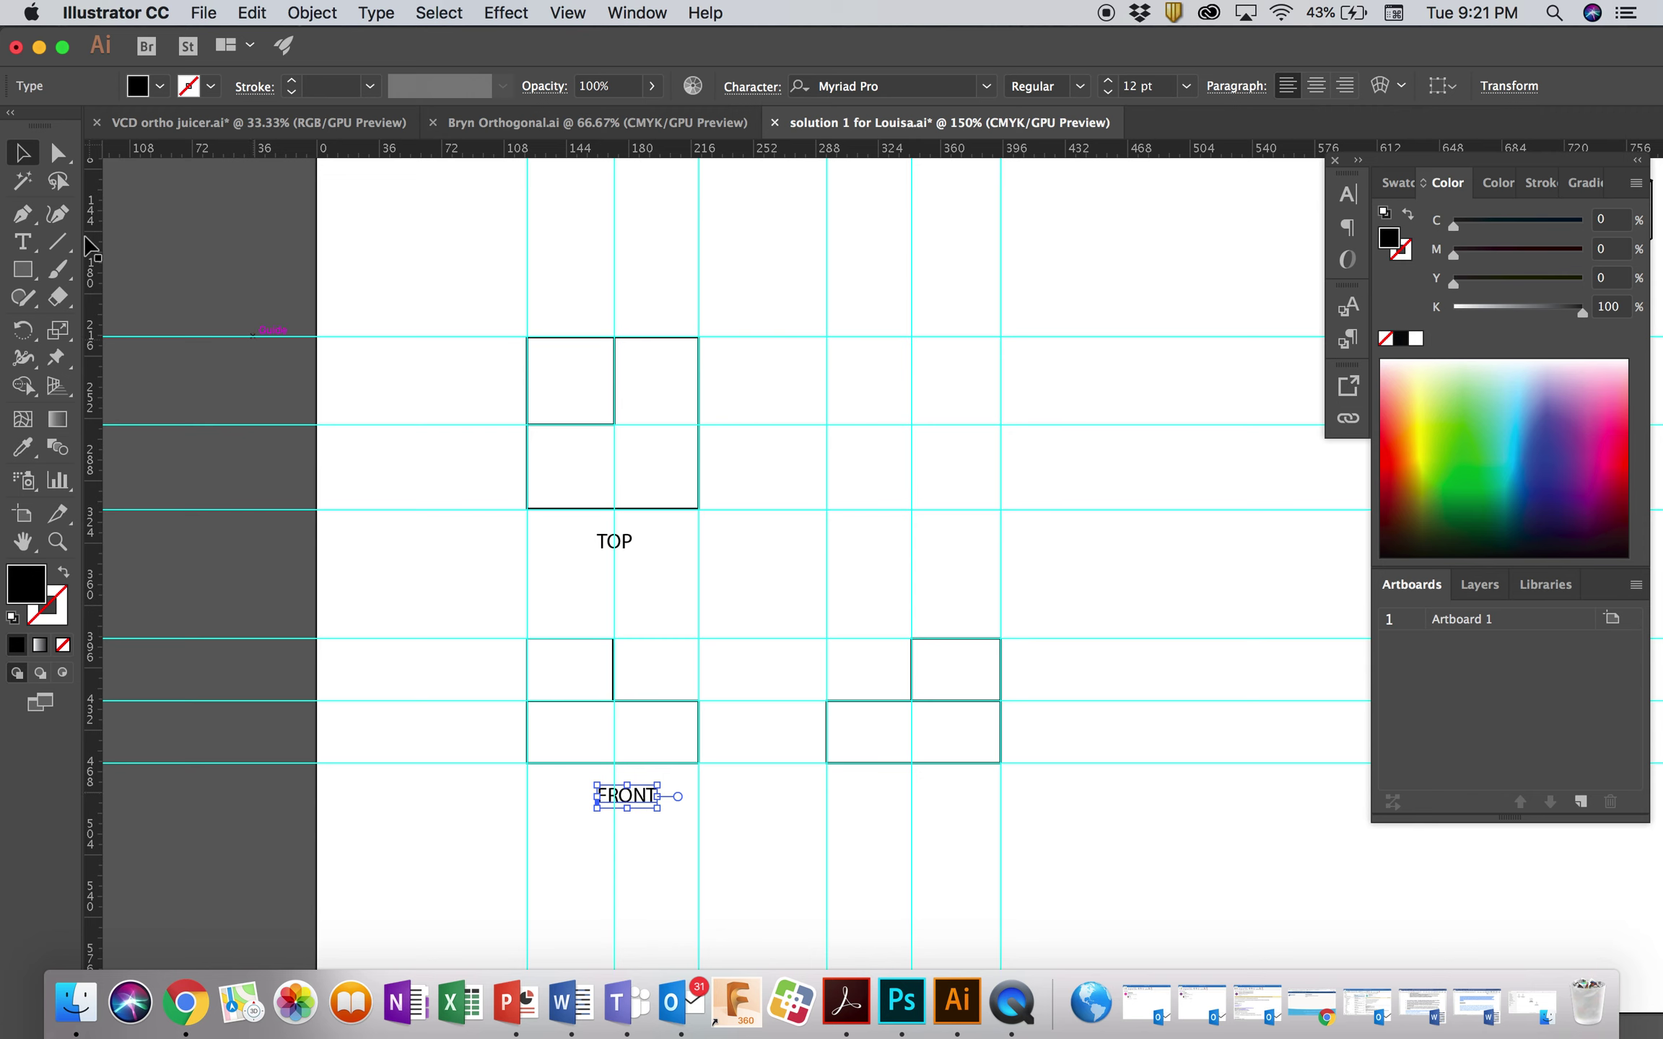
Add the label "SIDE" below the side view, level with the FRONT label and centred under the view
left_click(22, 243)
left_click(870, 784)
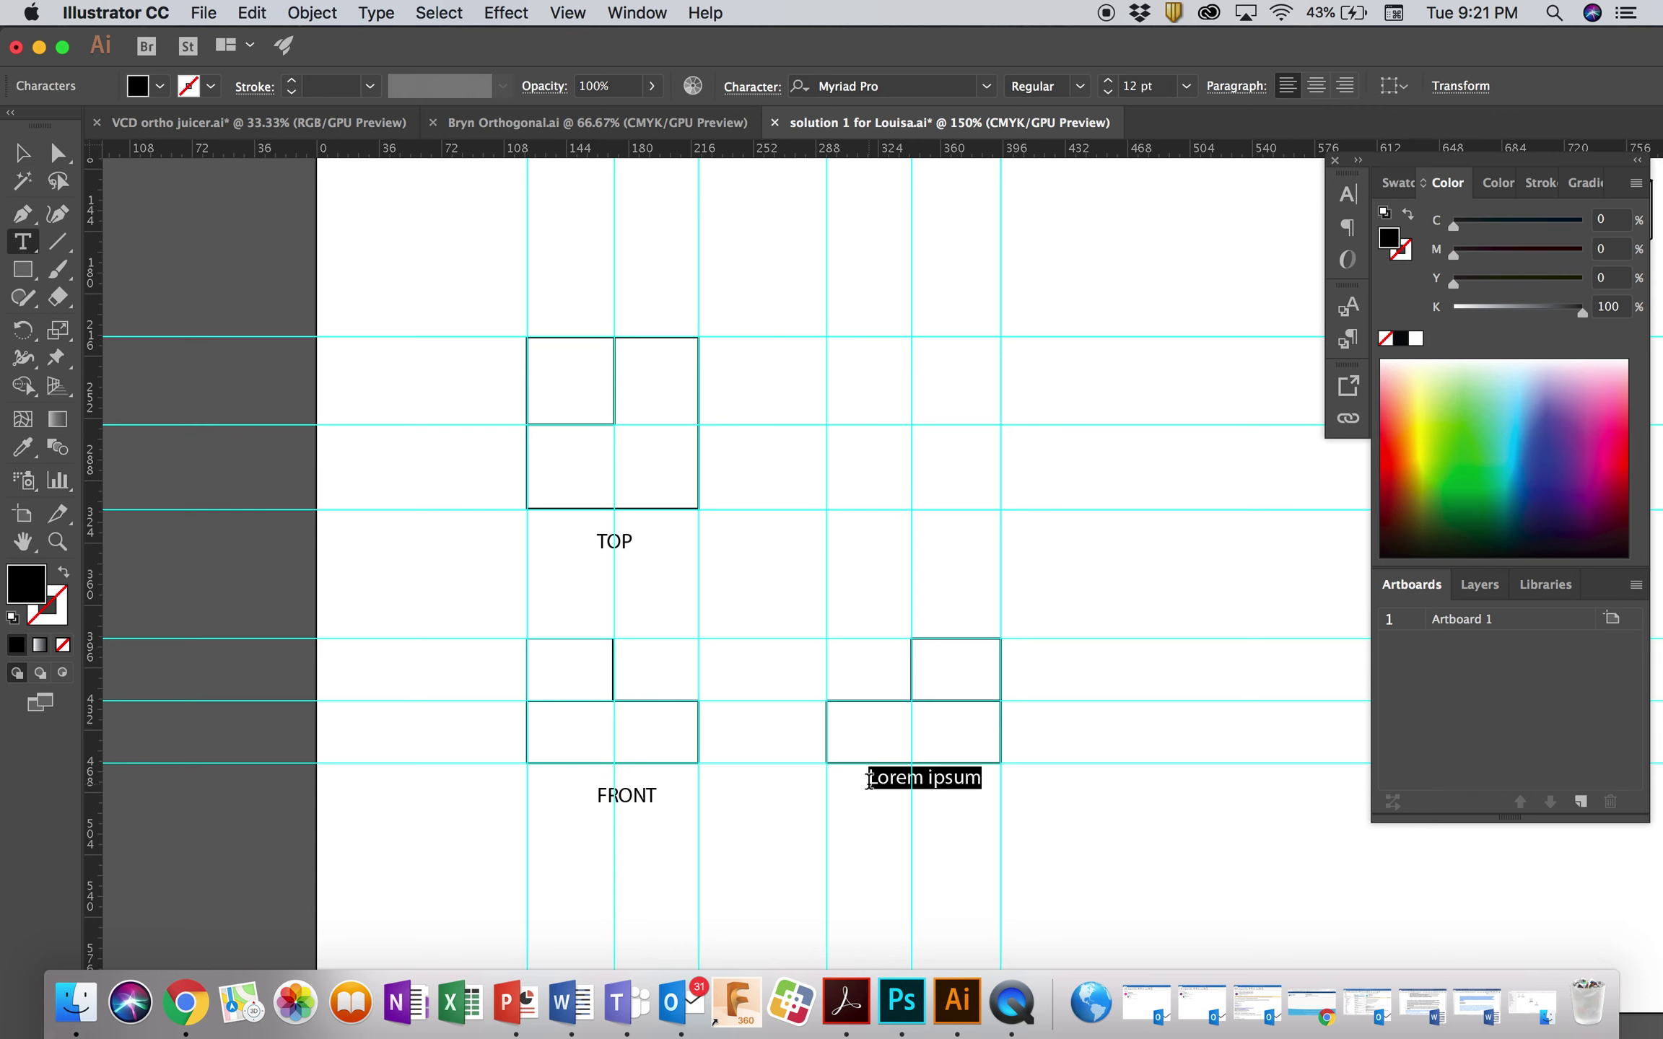
type("SIDE")
left_click(23, 152)
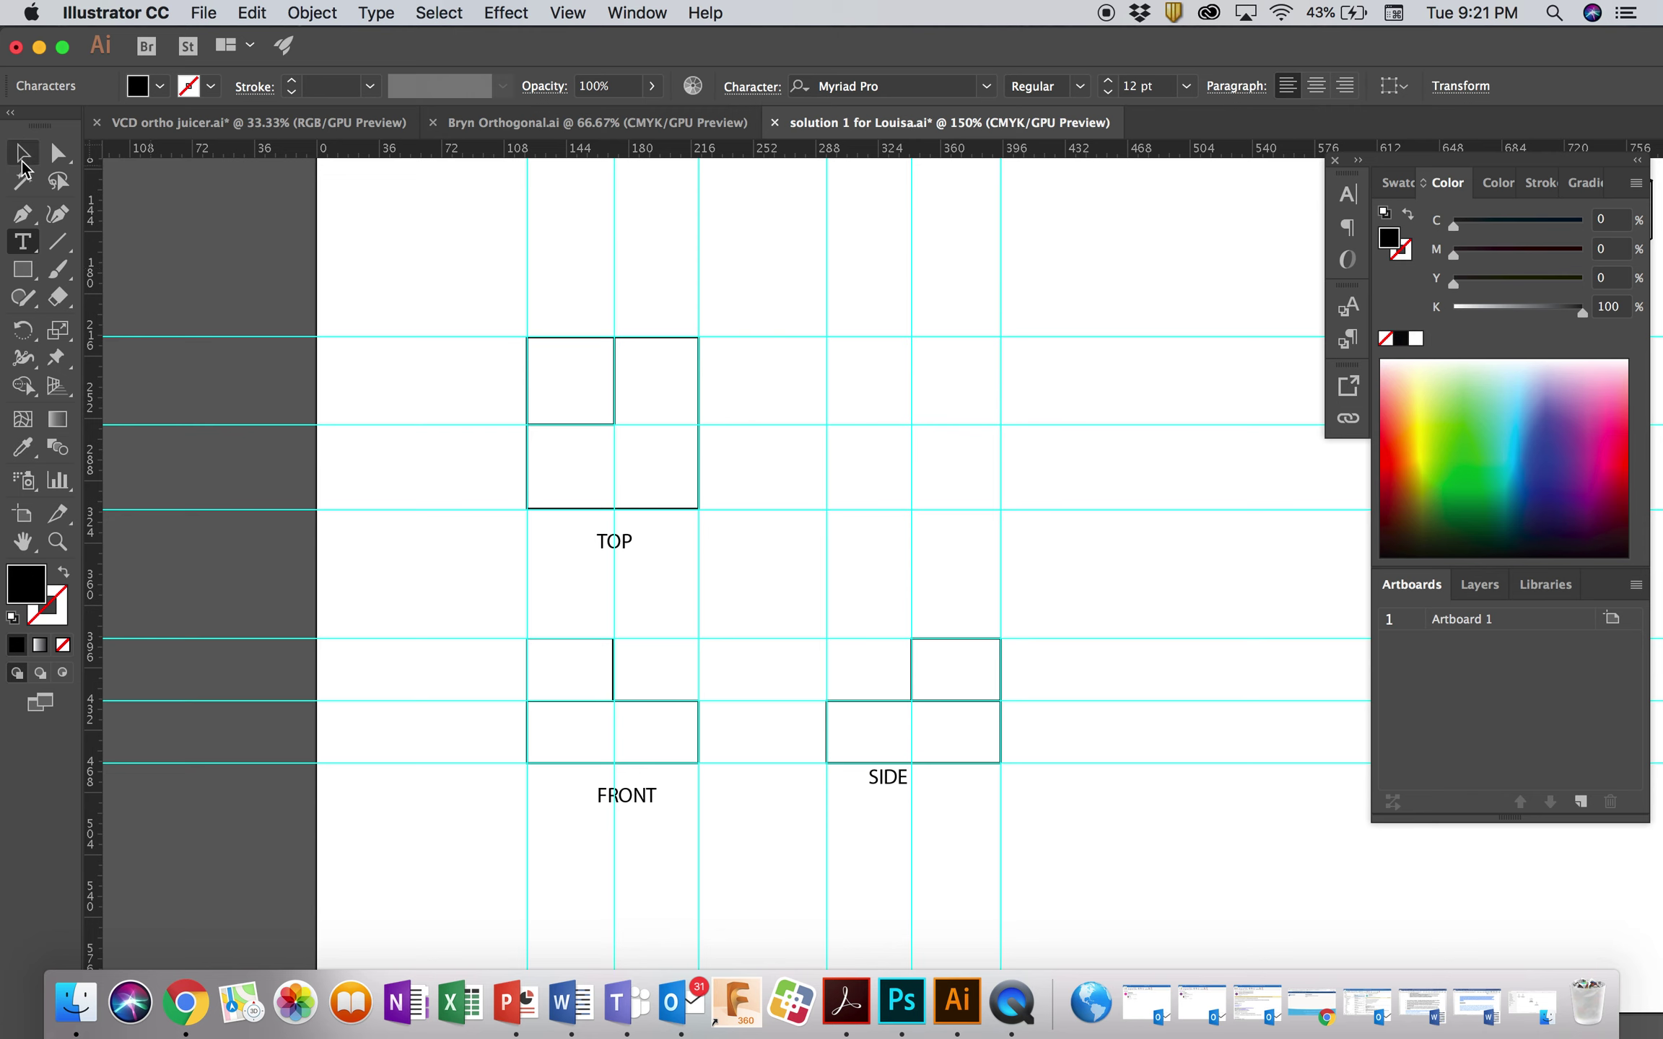
left_click_drag(892, 784, 906, 791)
left_click(1167, 843)
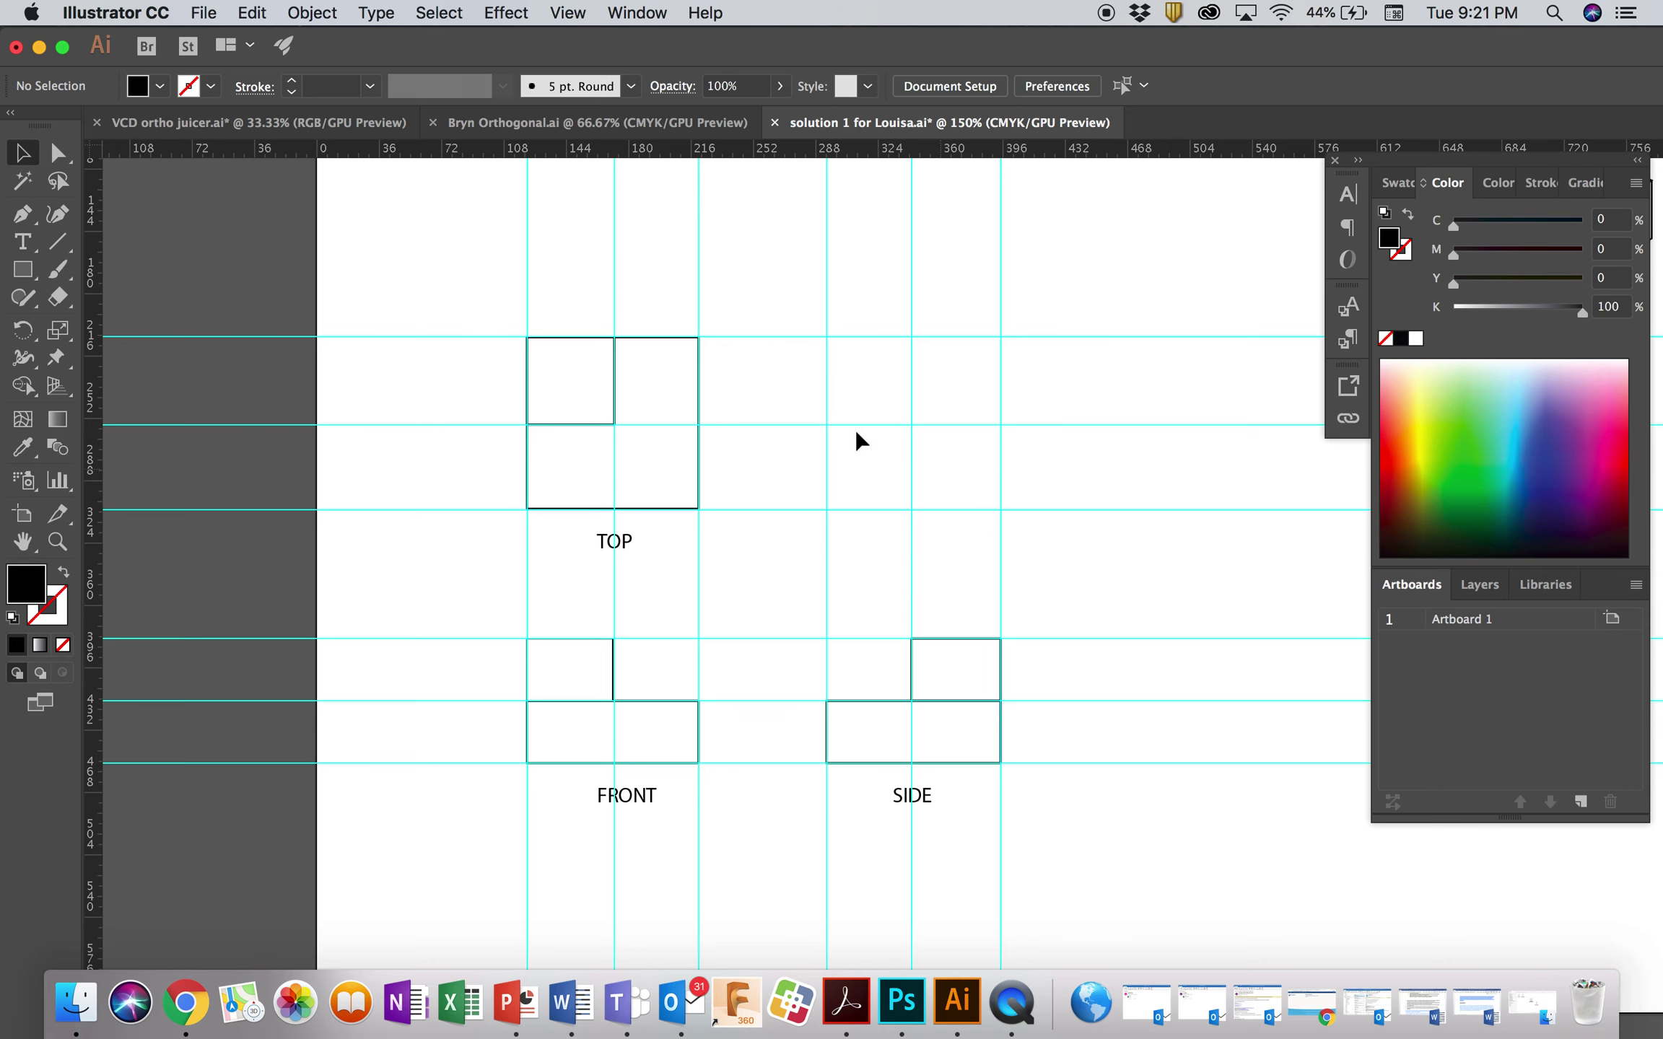
Copy the third-angle projection symbol from the reference drawing beside the artboard and place the copy above the side view, level with the top view
scroll(449, 480, "left", 10)
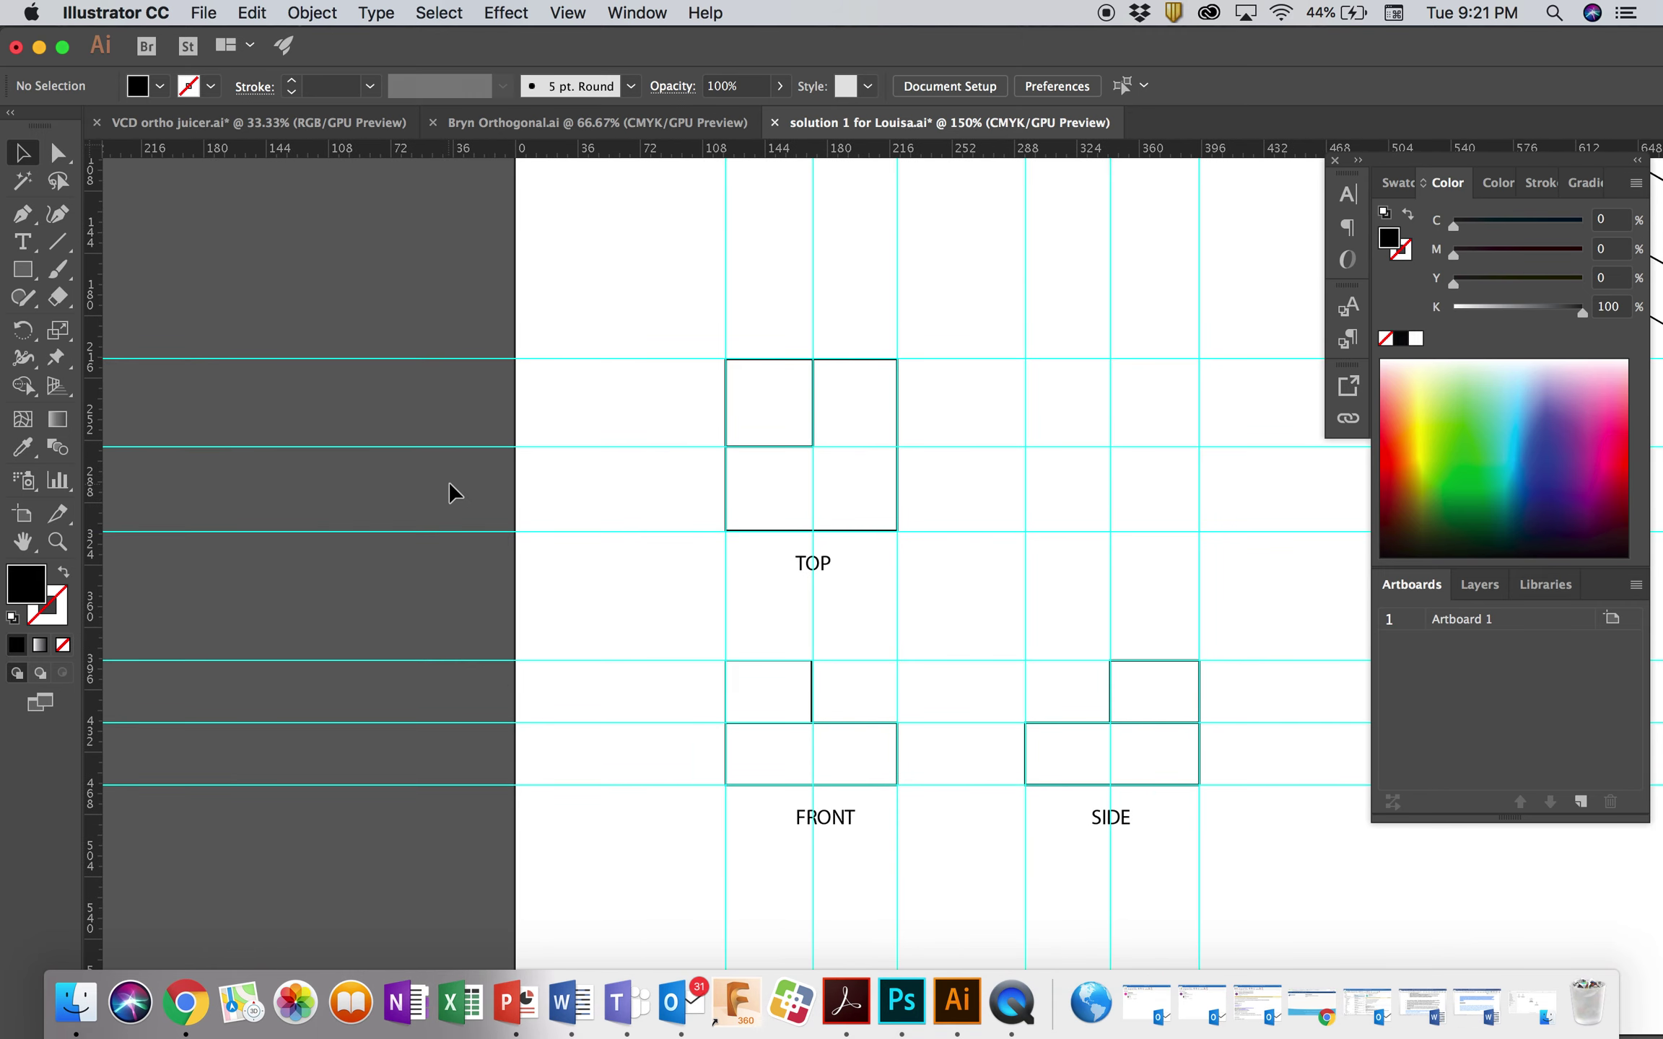
scroll(449, 482, "left", 8)
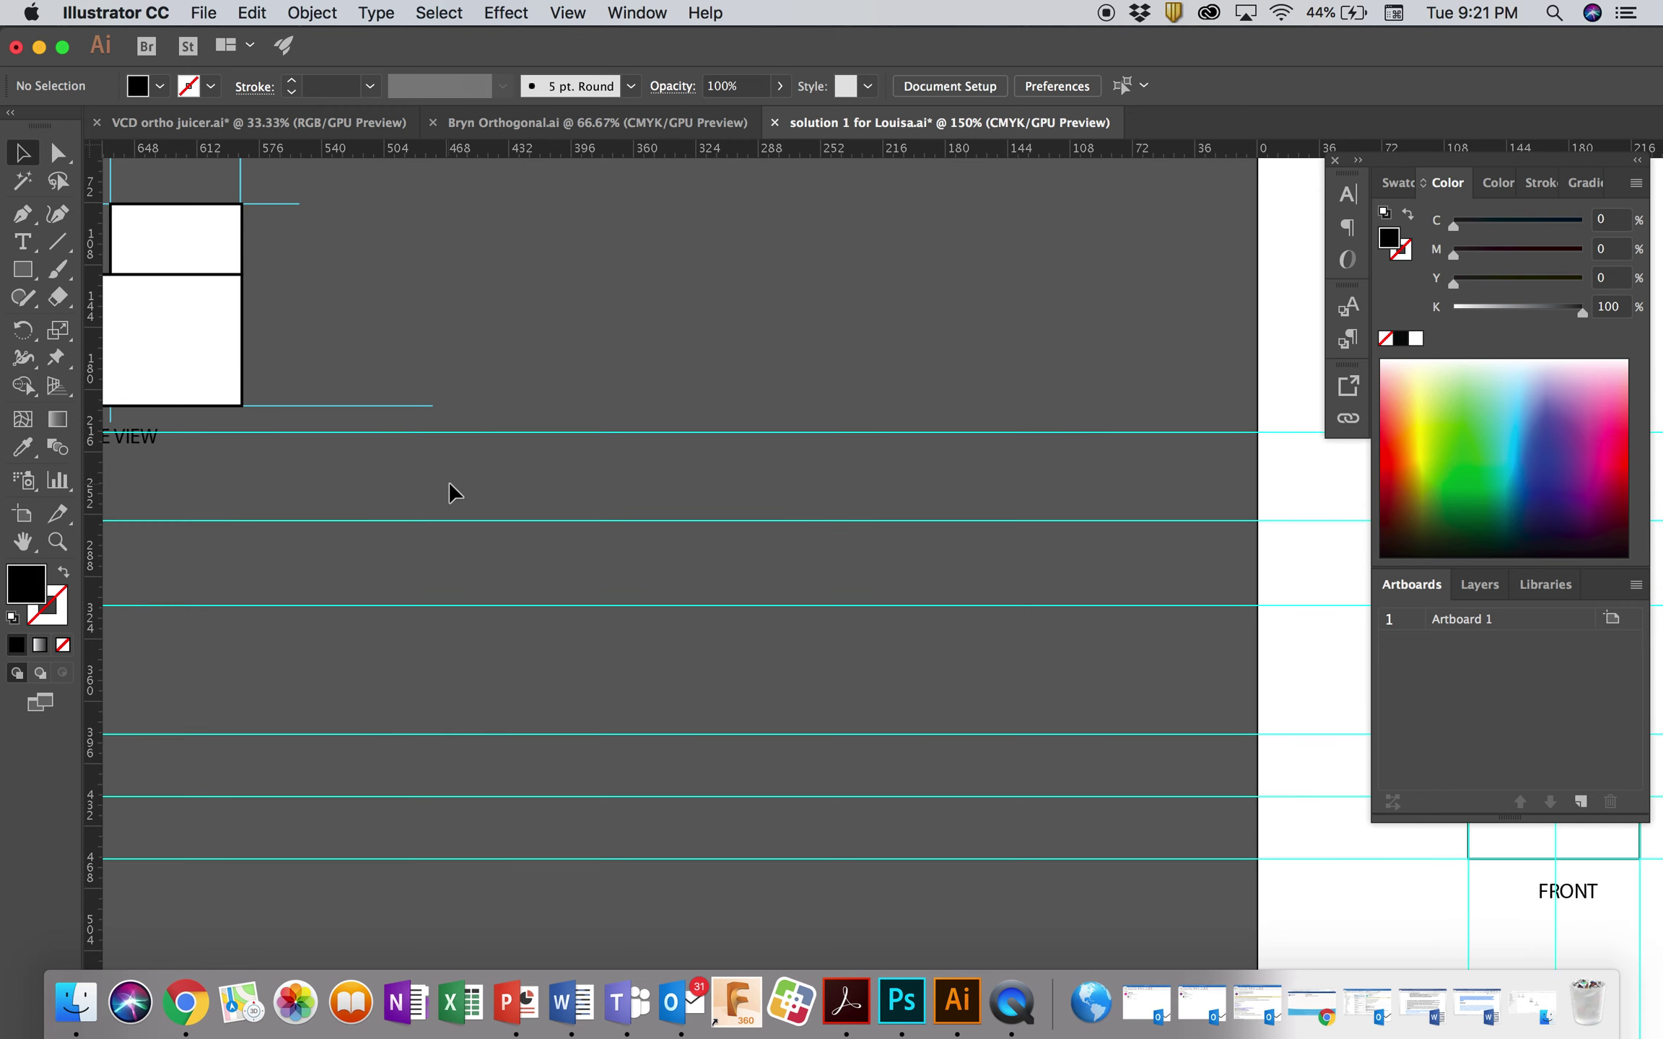
scroll(215, 306, "up", 10)
scroll(216, 307, "left", 5)
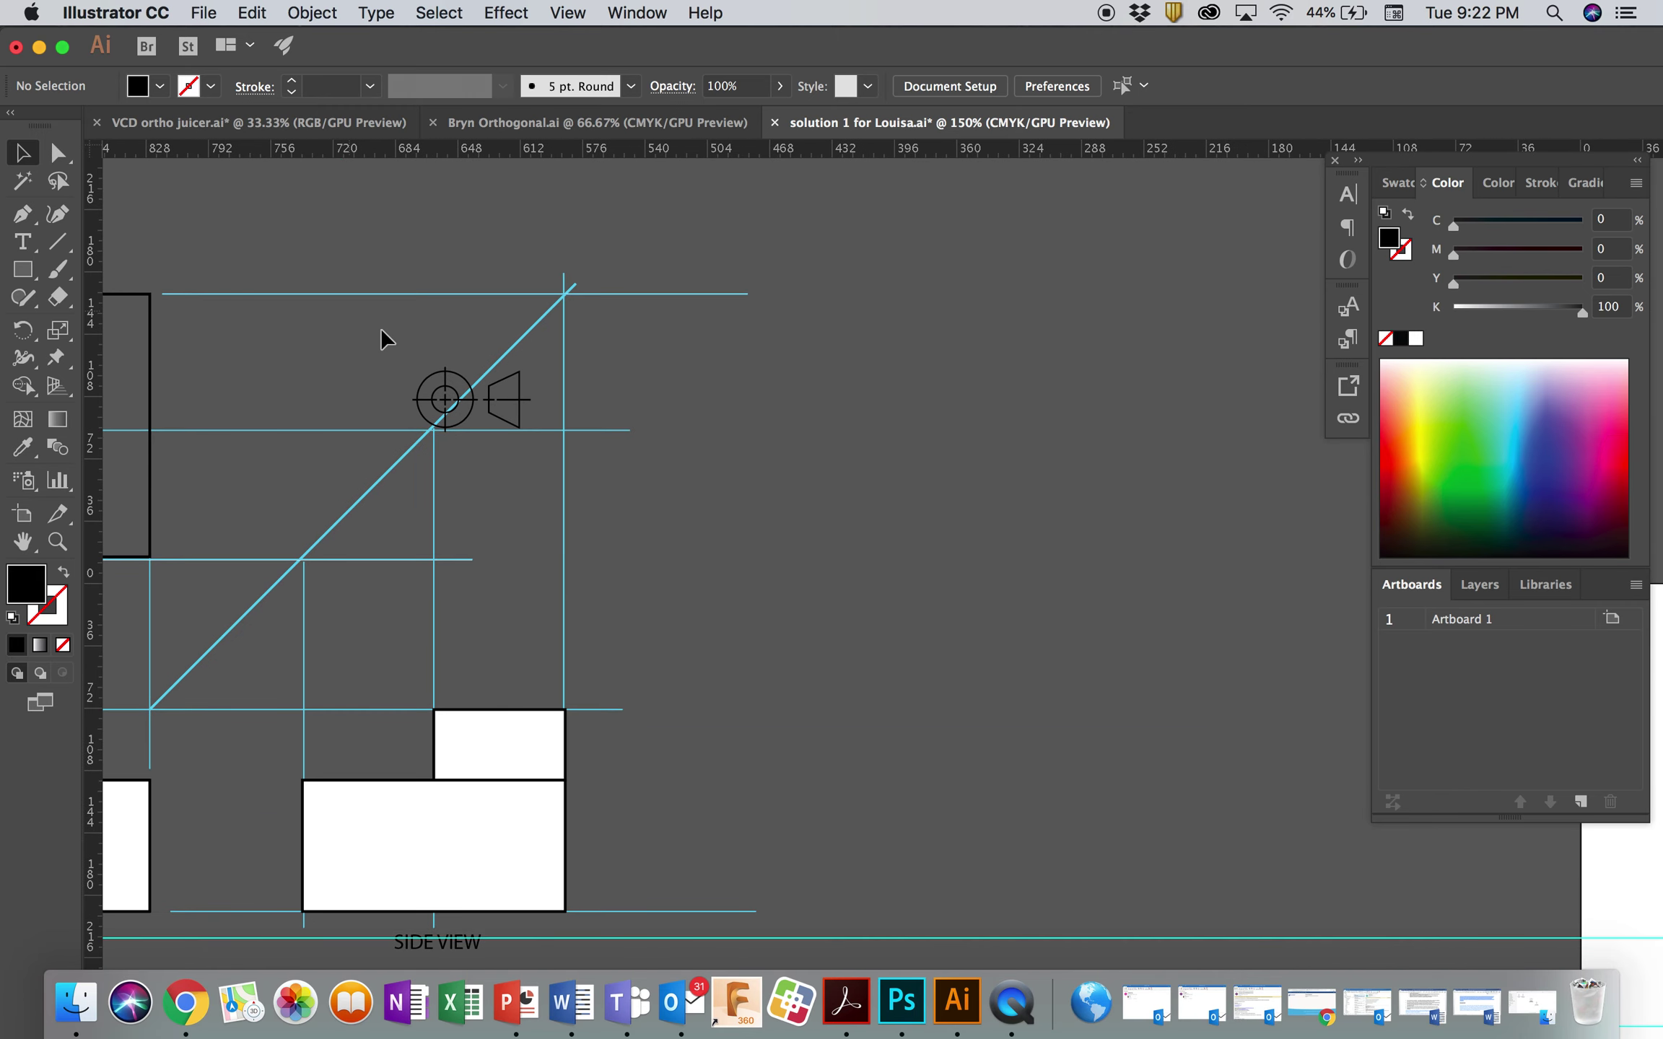
left_click(453, 394)
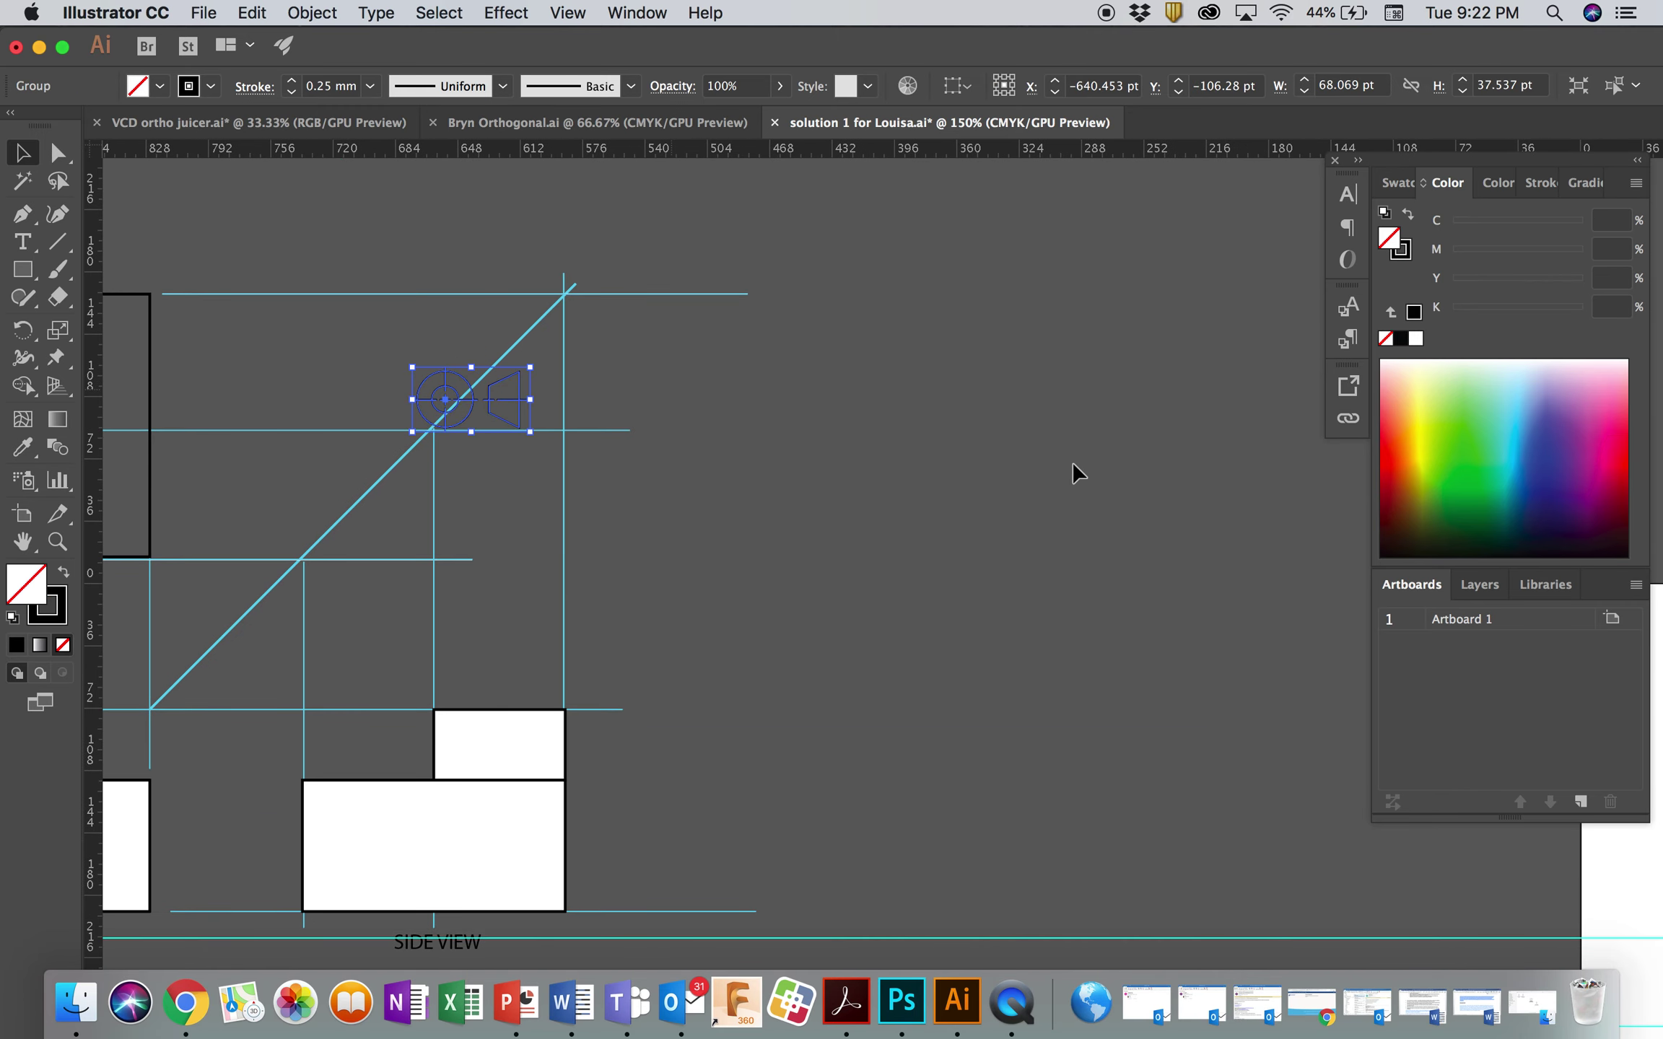
scroll(1041, 450, "right", 12)
scroll(1074, 463, "right", 12)
scroll(1074, 462, "down", 9)
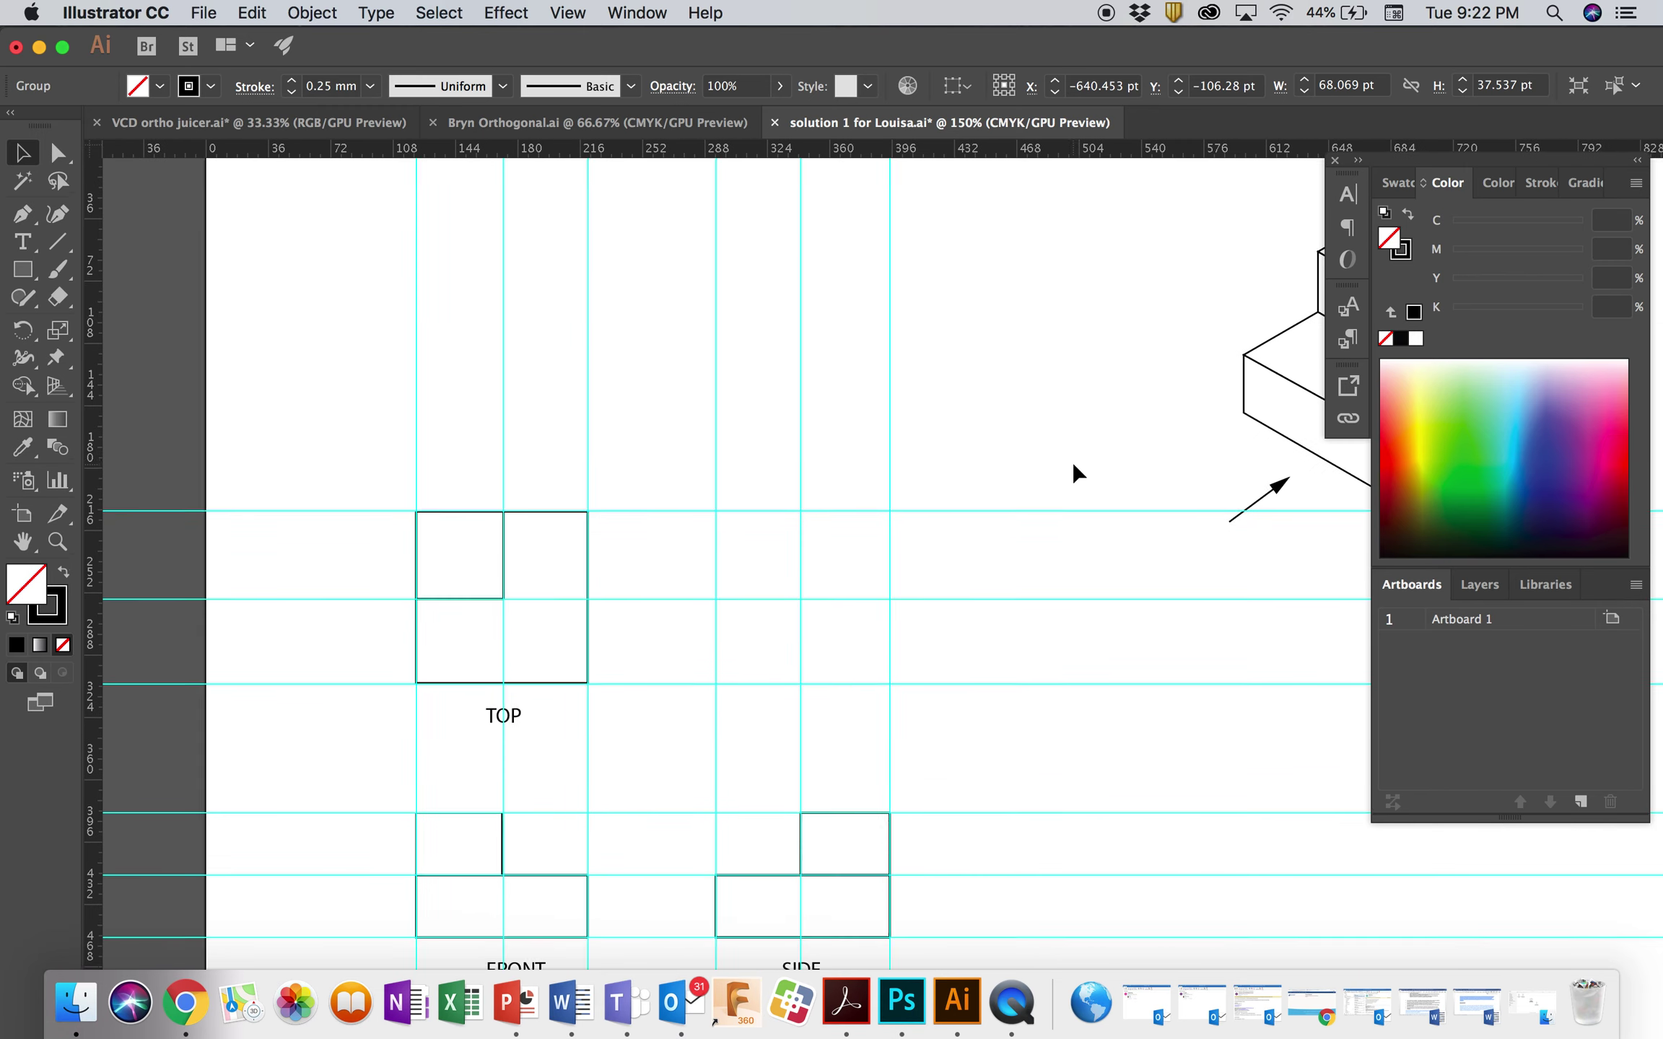
key("ctrl+v")
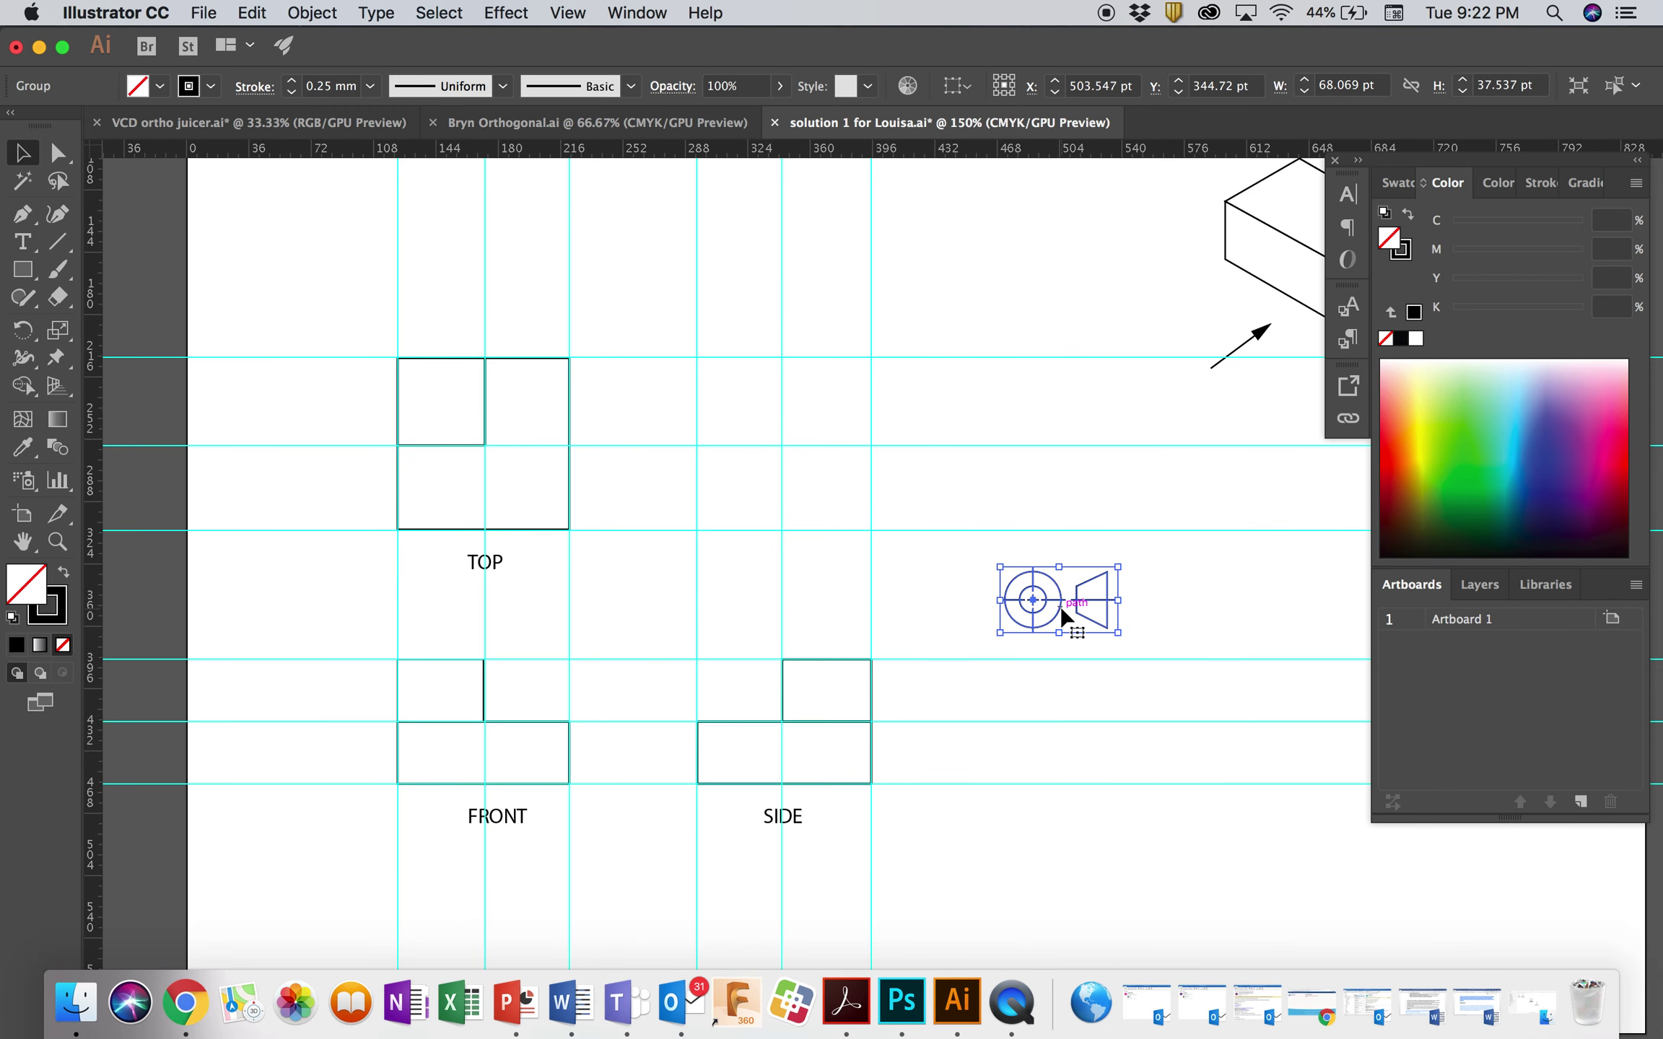
left_click_drag(1083, 584, 787, 434)
left_click(964, 384)
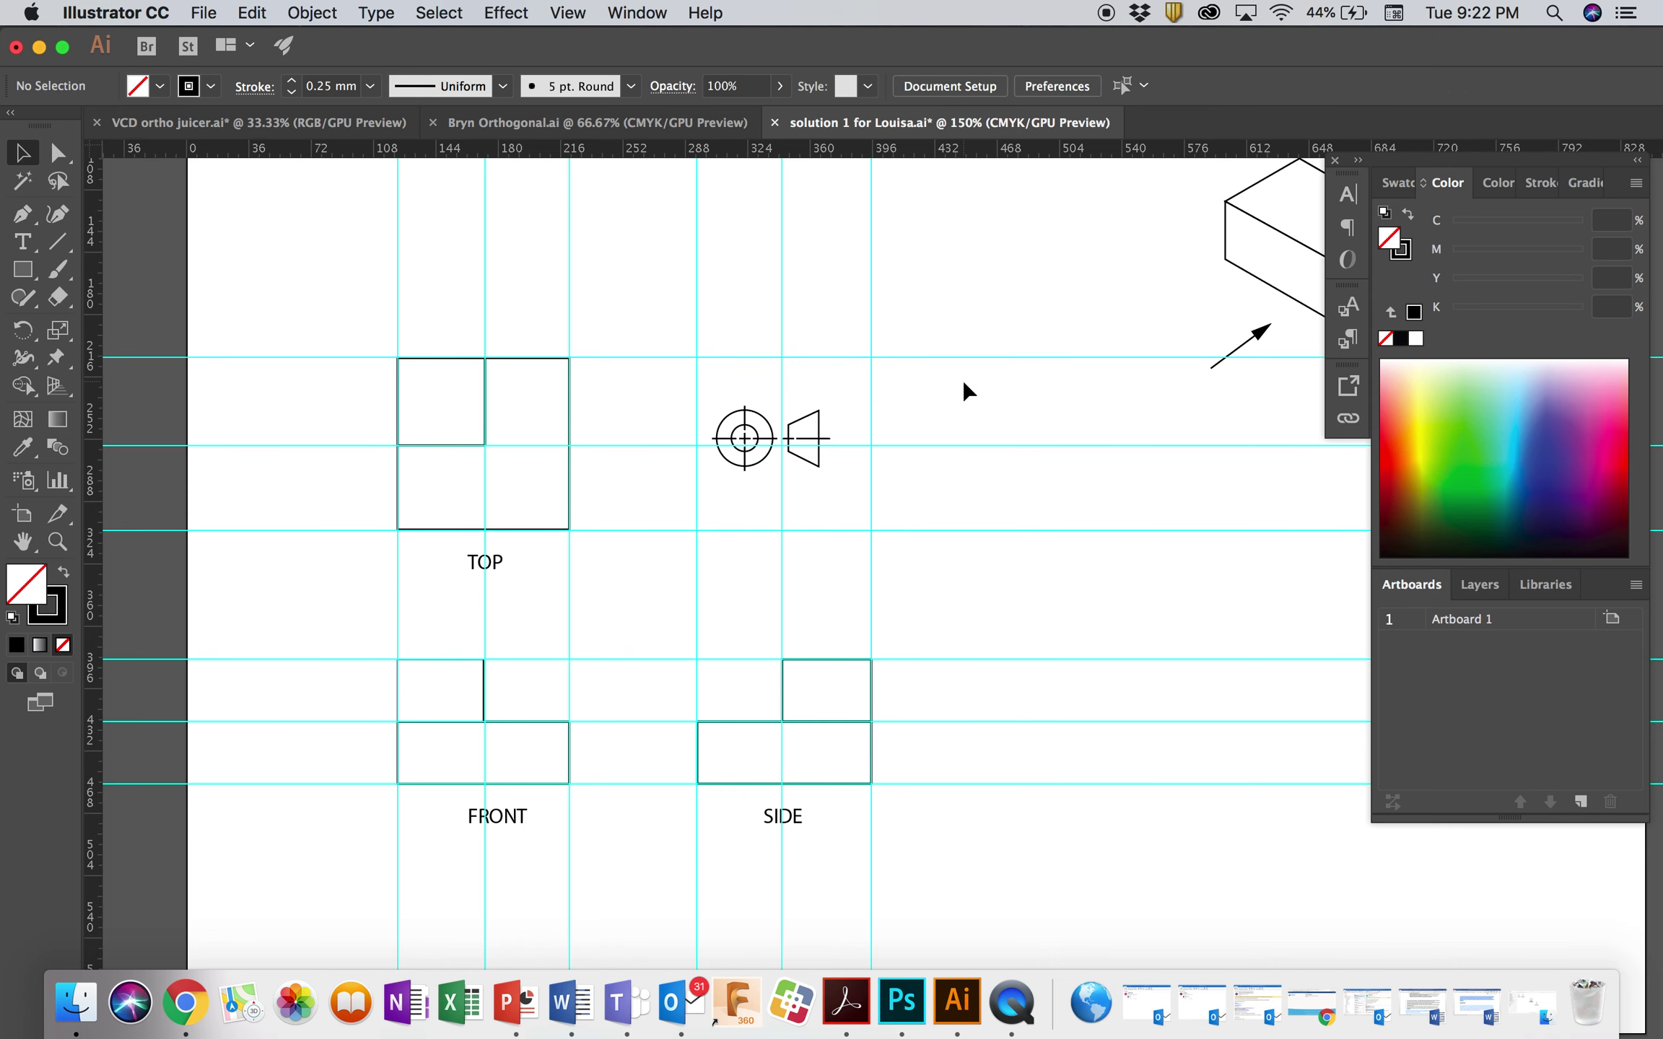
Hide the rulers
key("super+1")
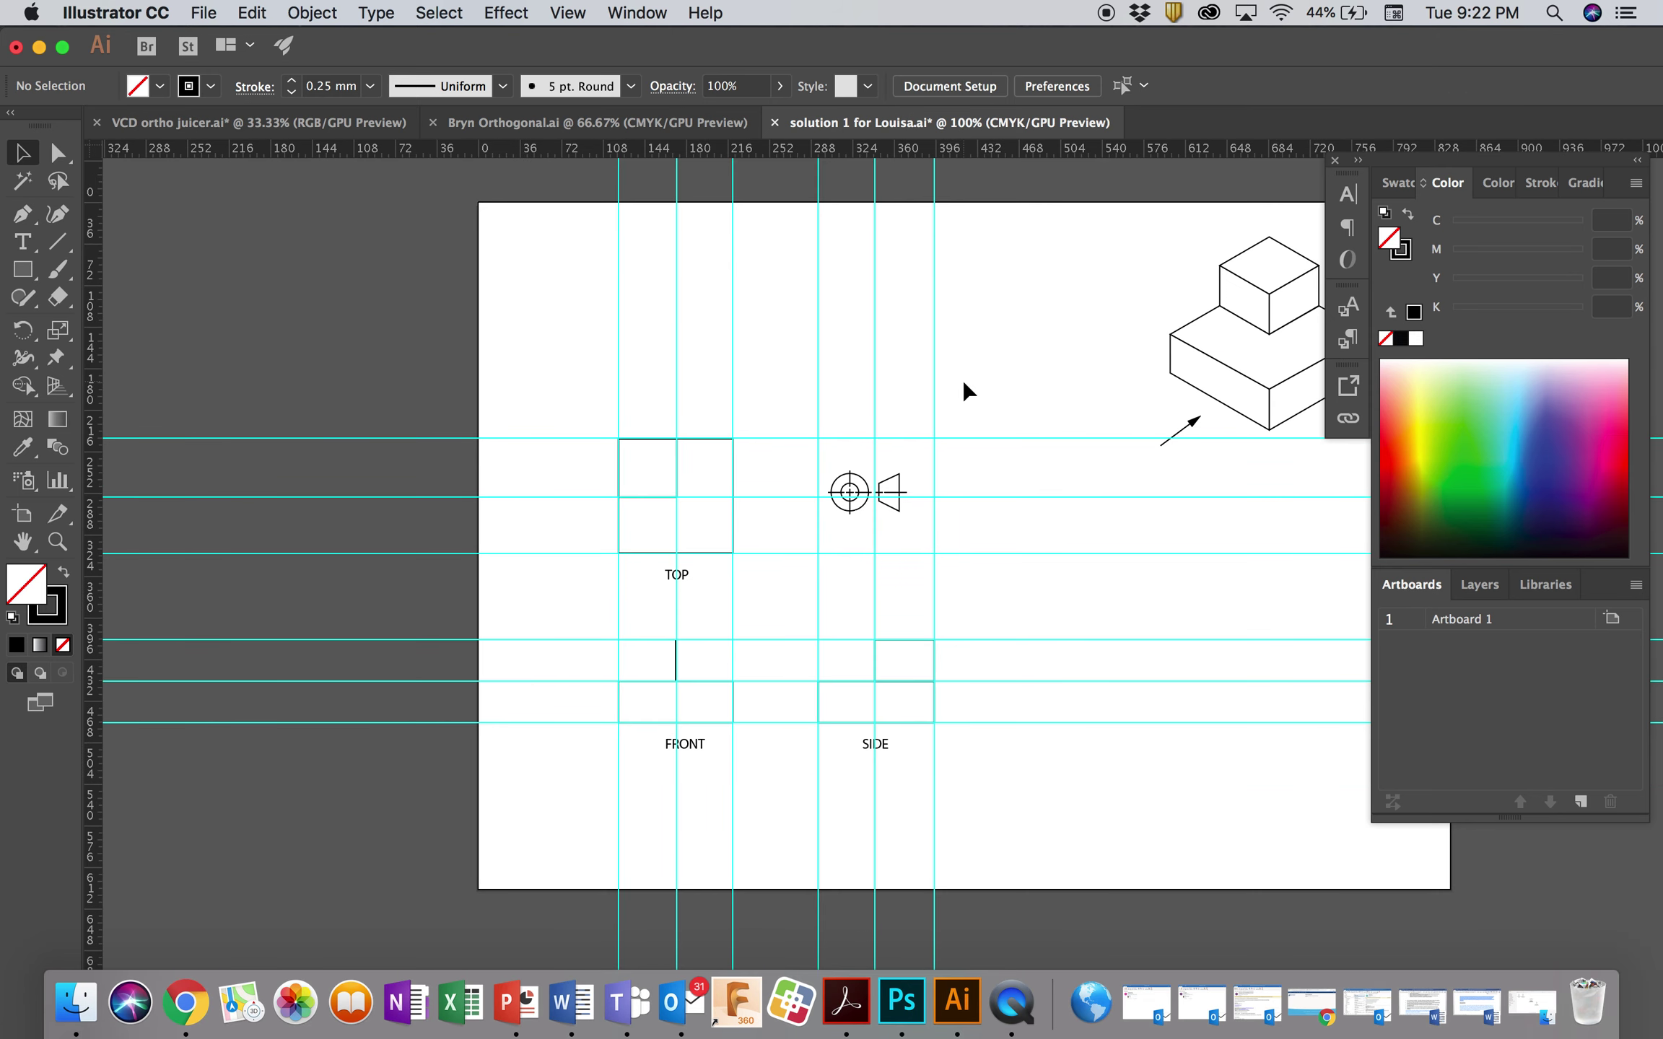
left_click(505, 15)
mouse_move(568, 14)
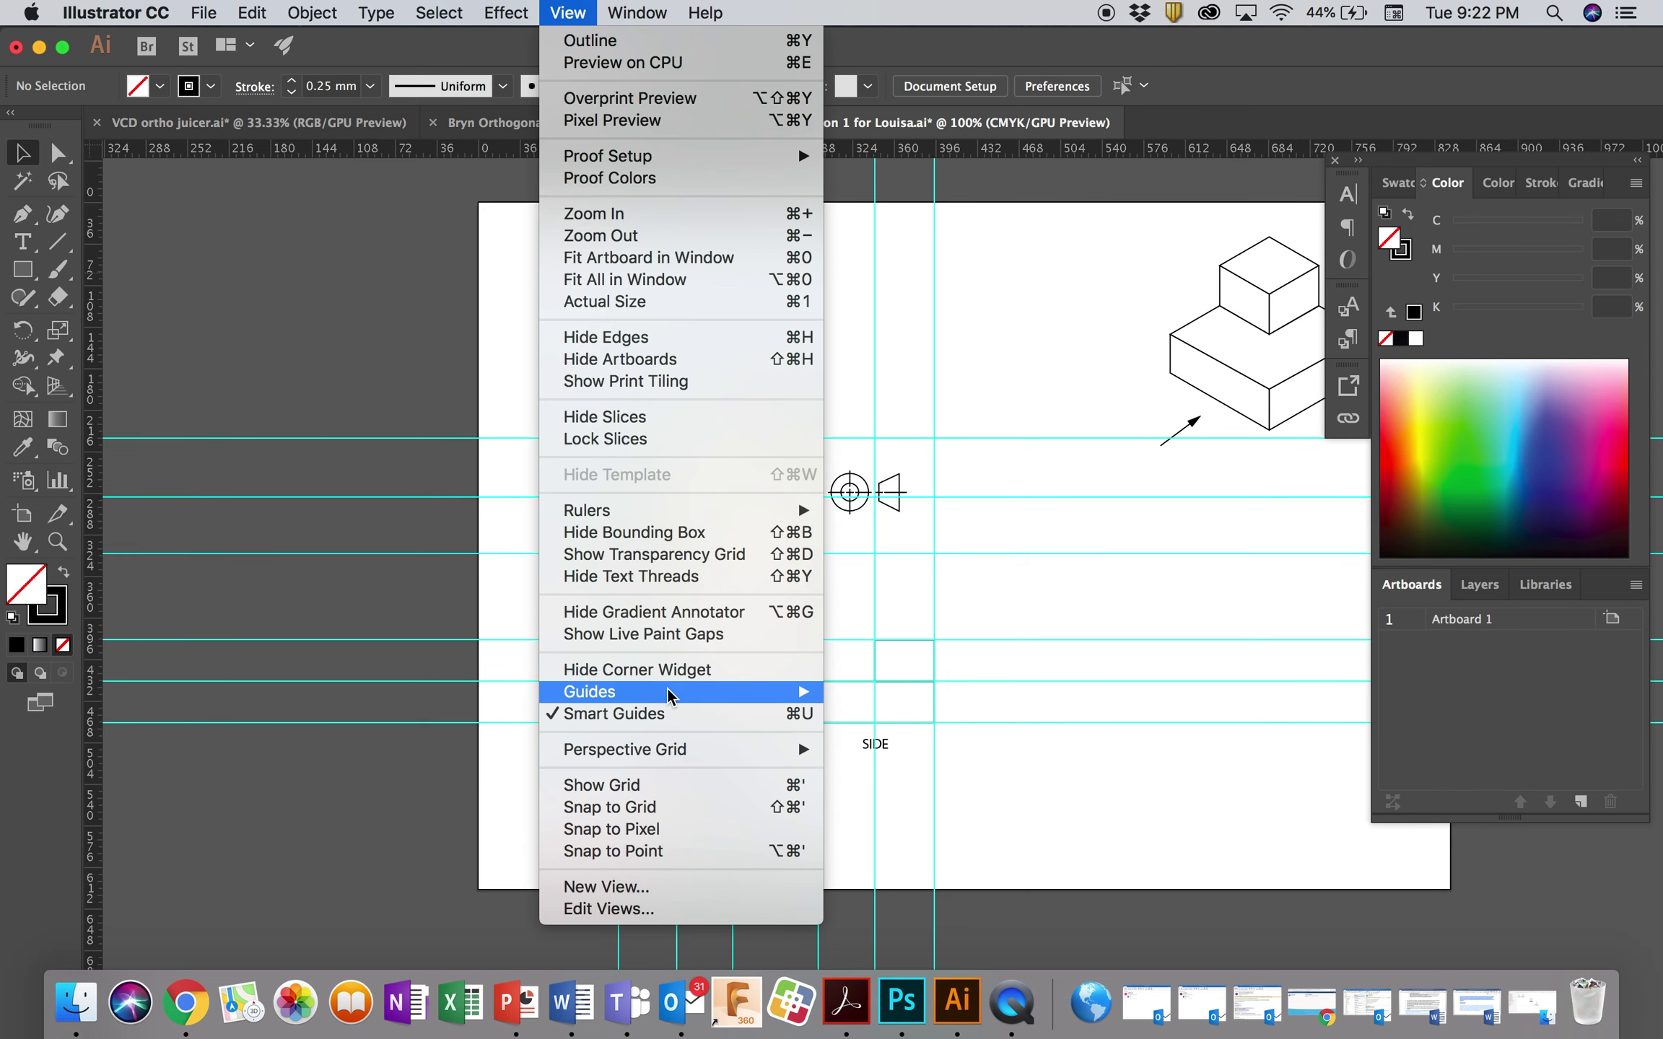
mouse_move(644, 516)
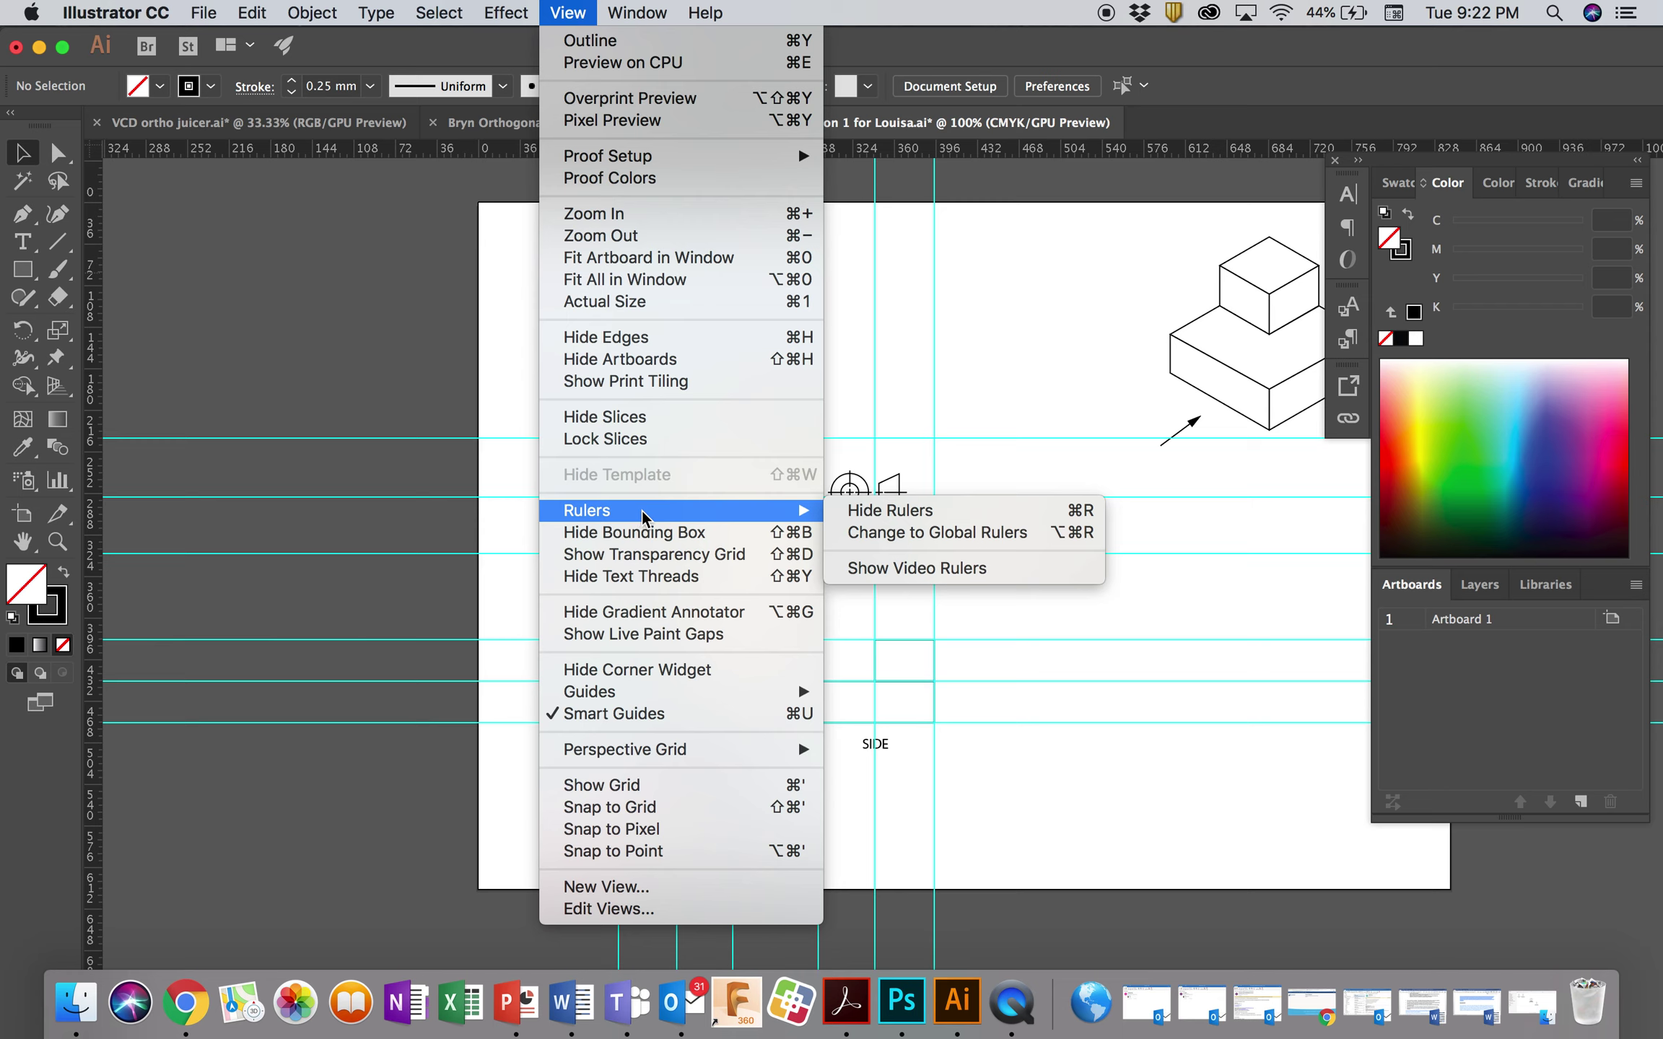
left_click(854, 508)
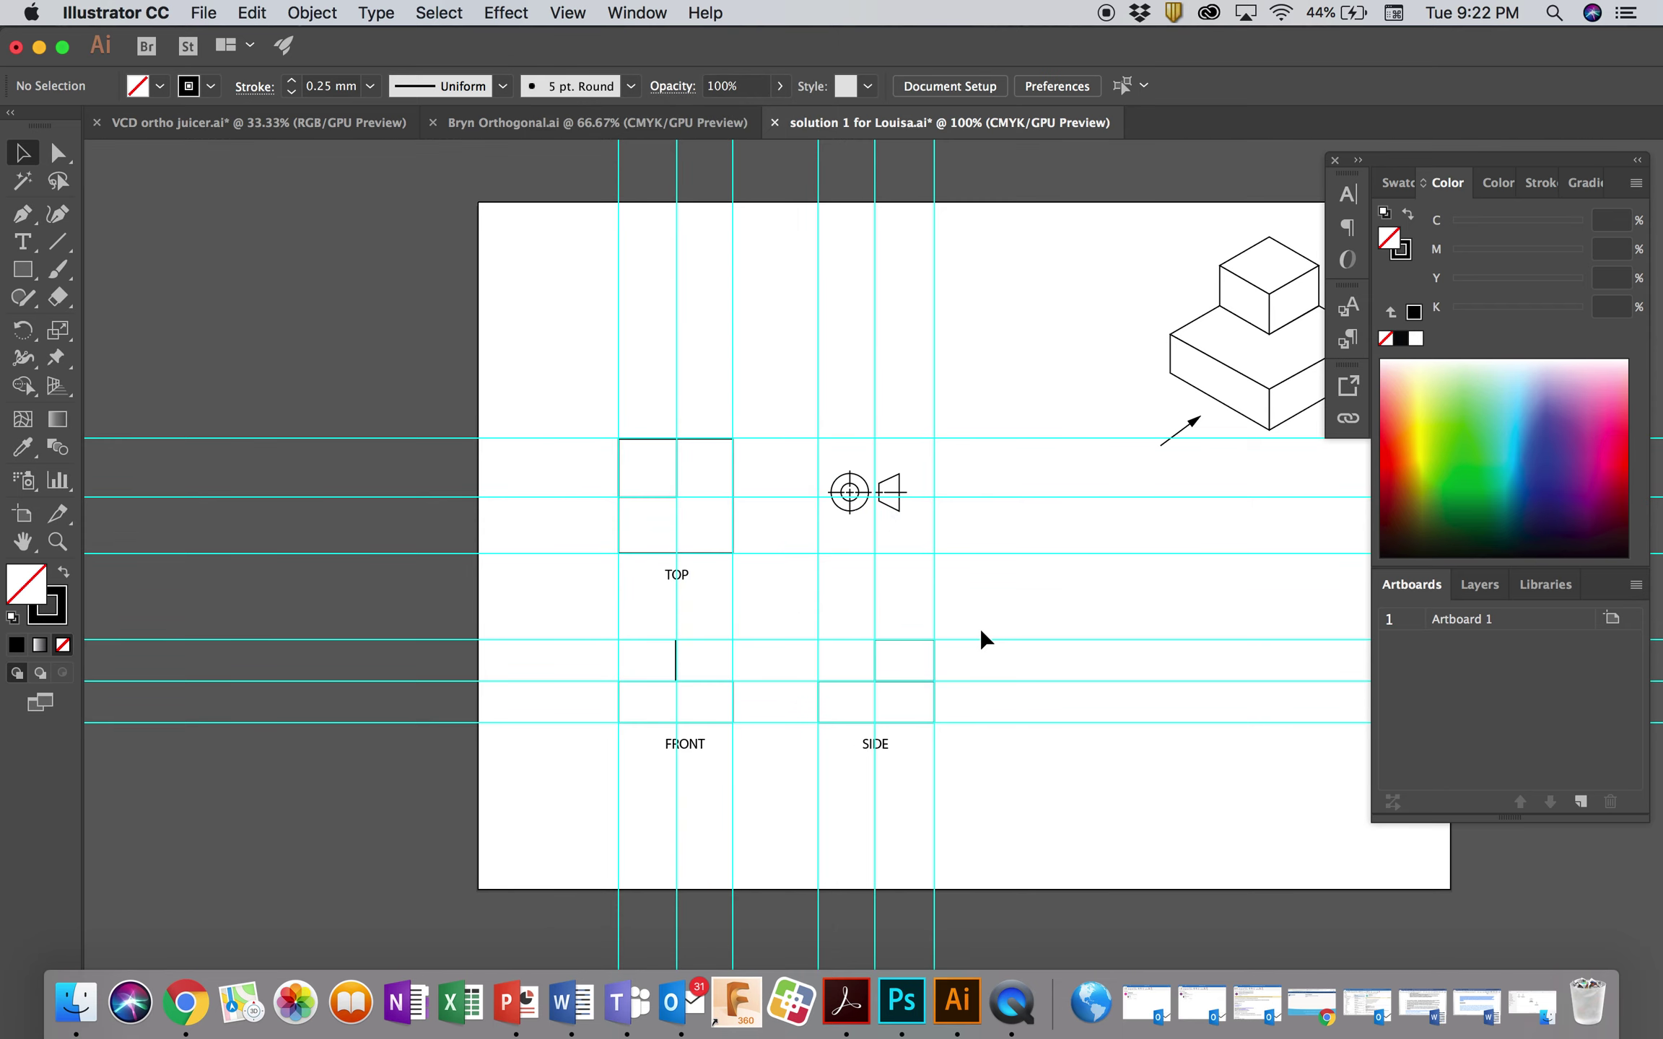
Hide all the guides to leave the orthogonal views, labels and projection symbol clear
left_click(568, 13)
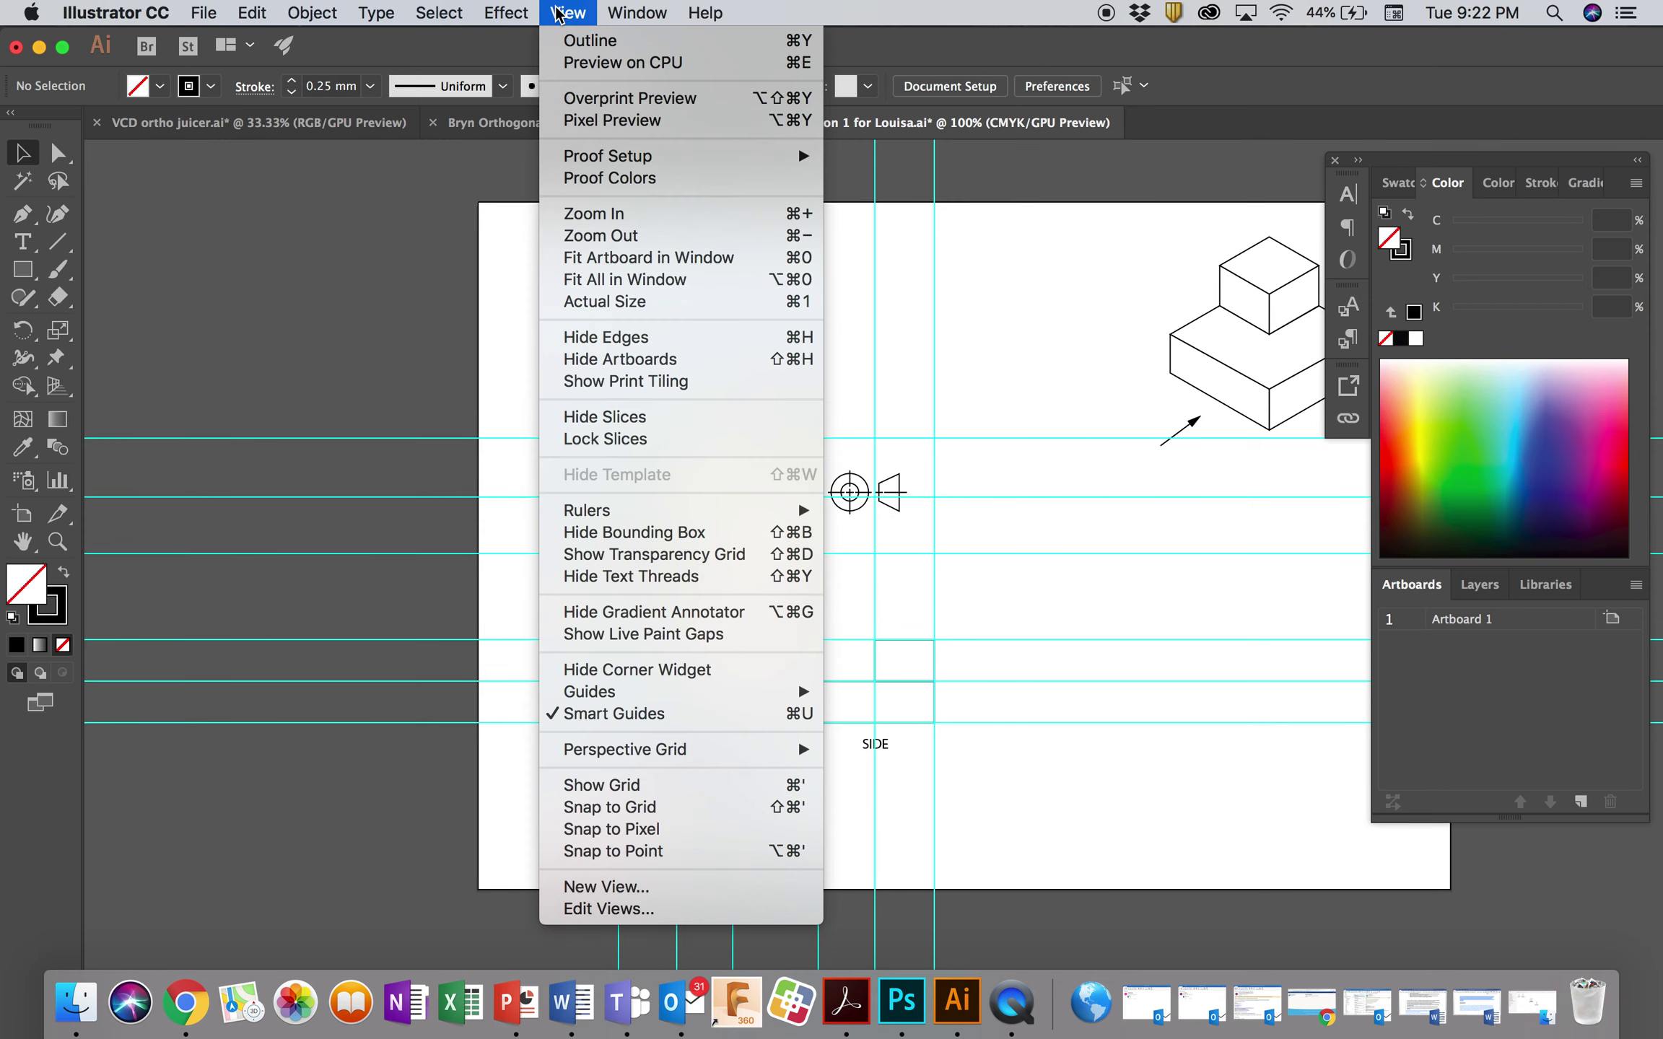
mouse_move(686, 511)
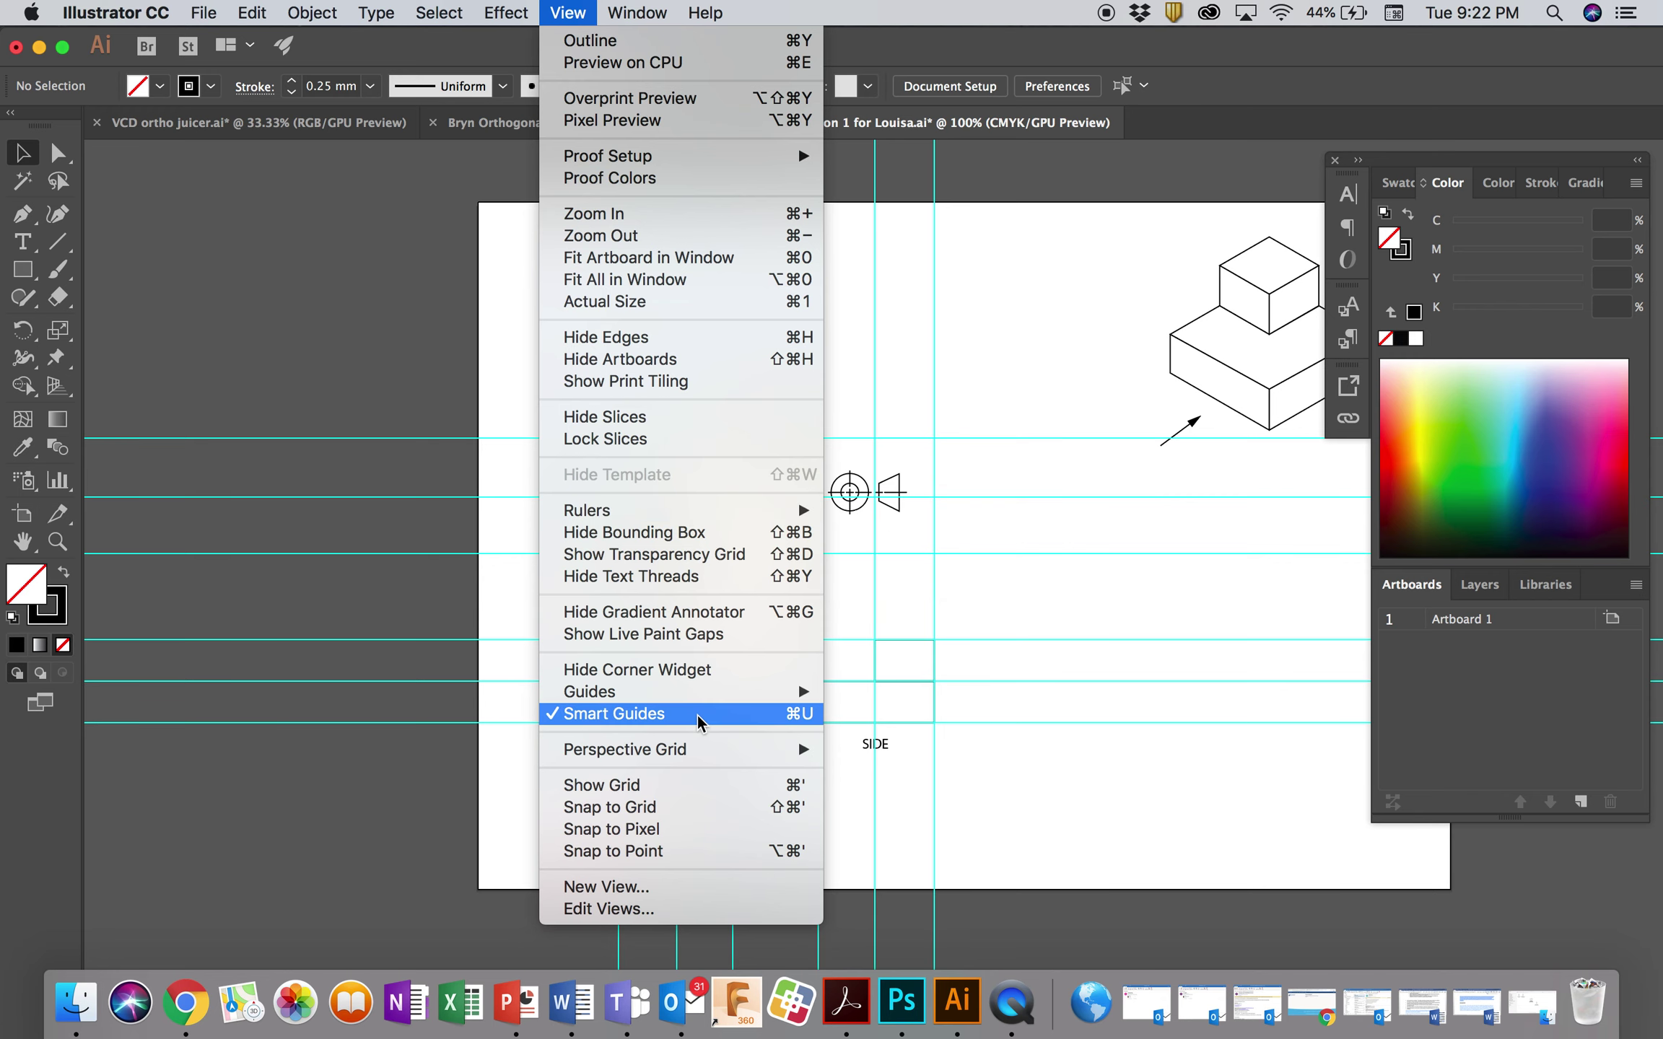
mouse_move(711, 693)
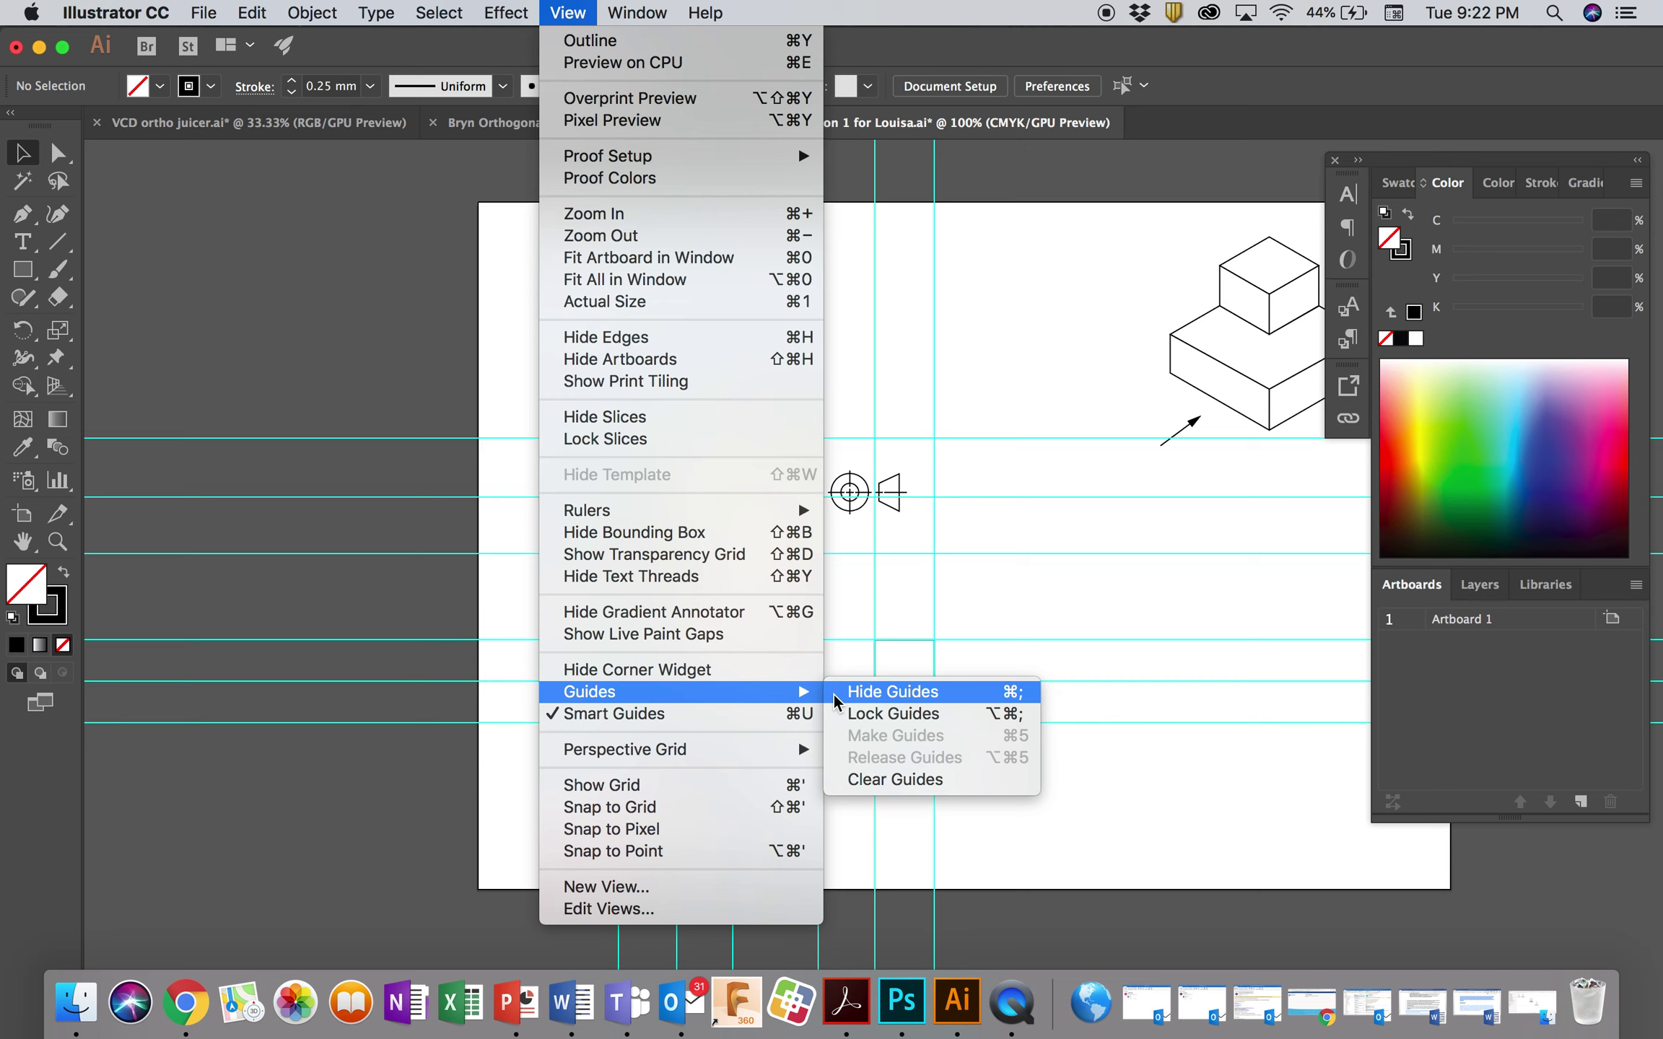
left_click(879, 692)
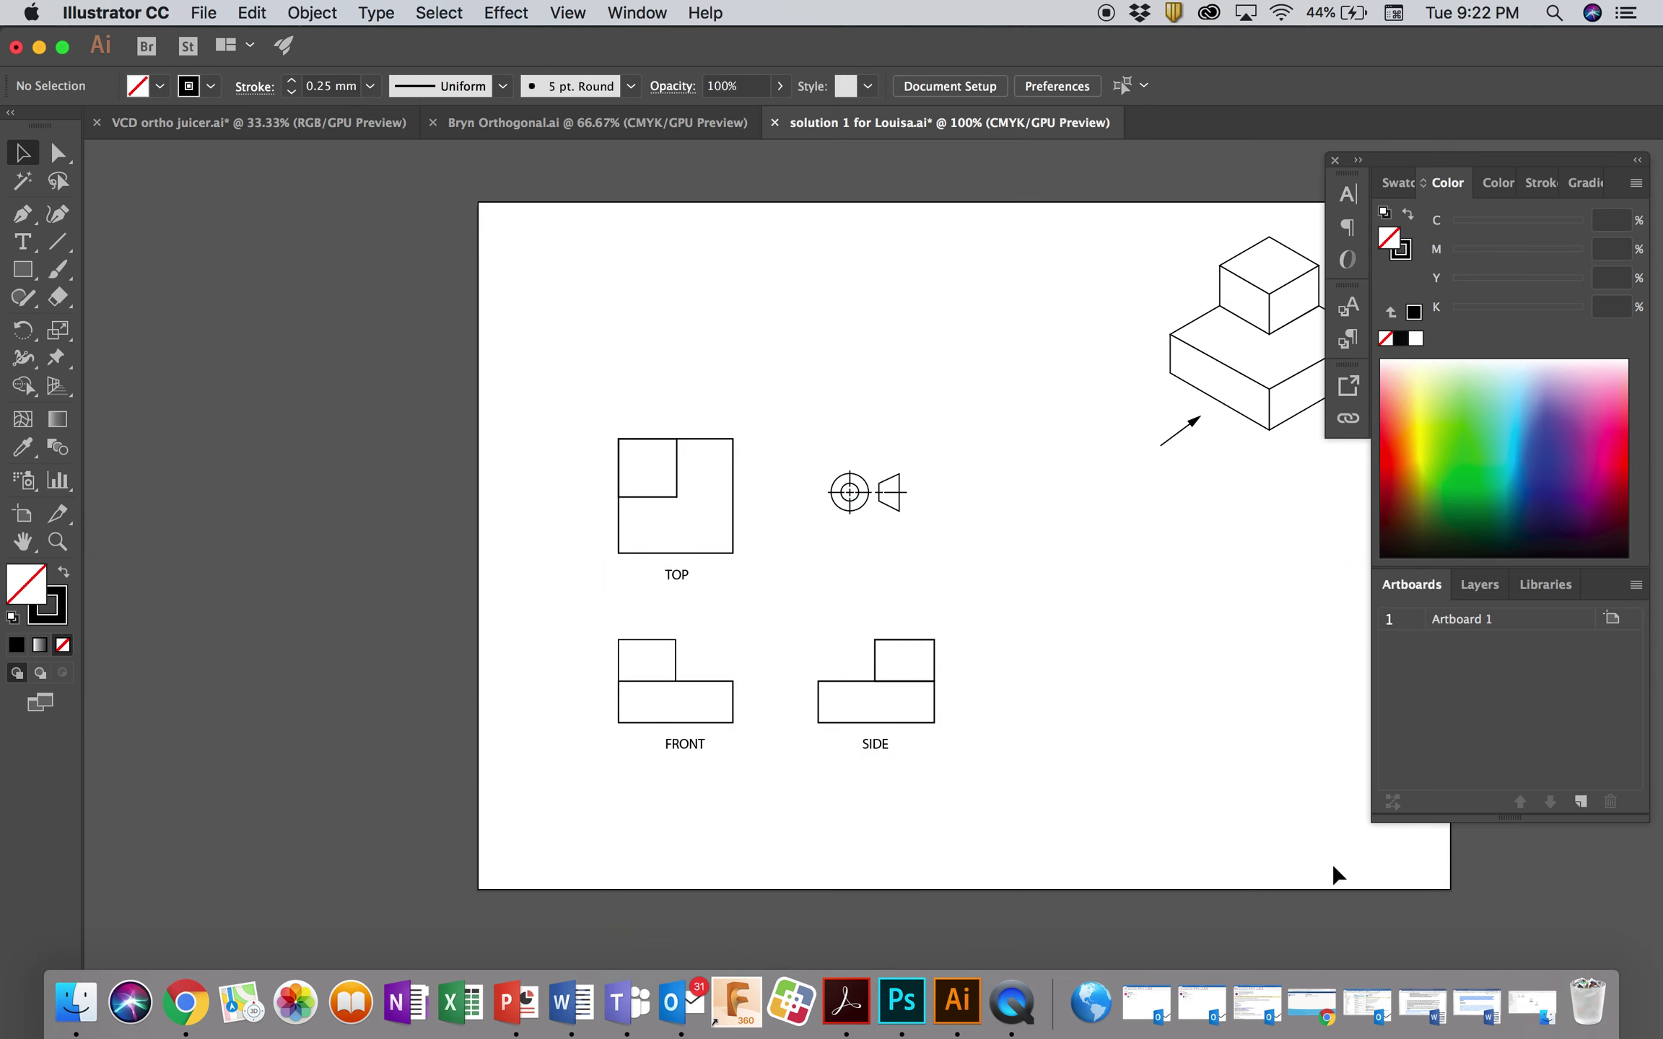
scroll(1334, 867, "right", 8)
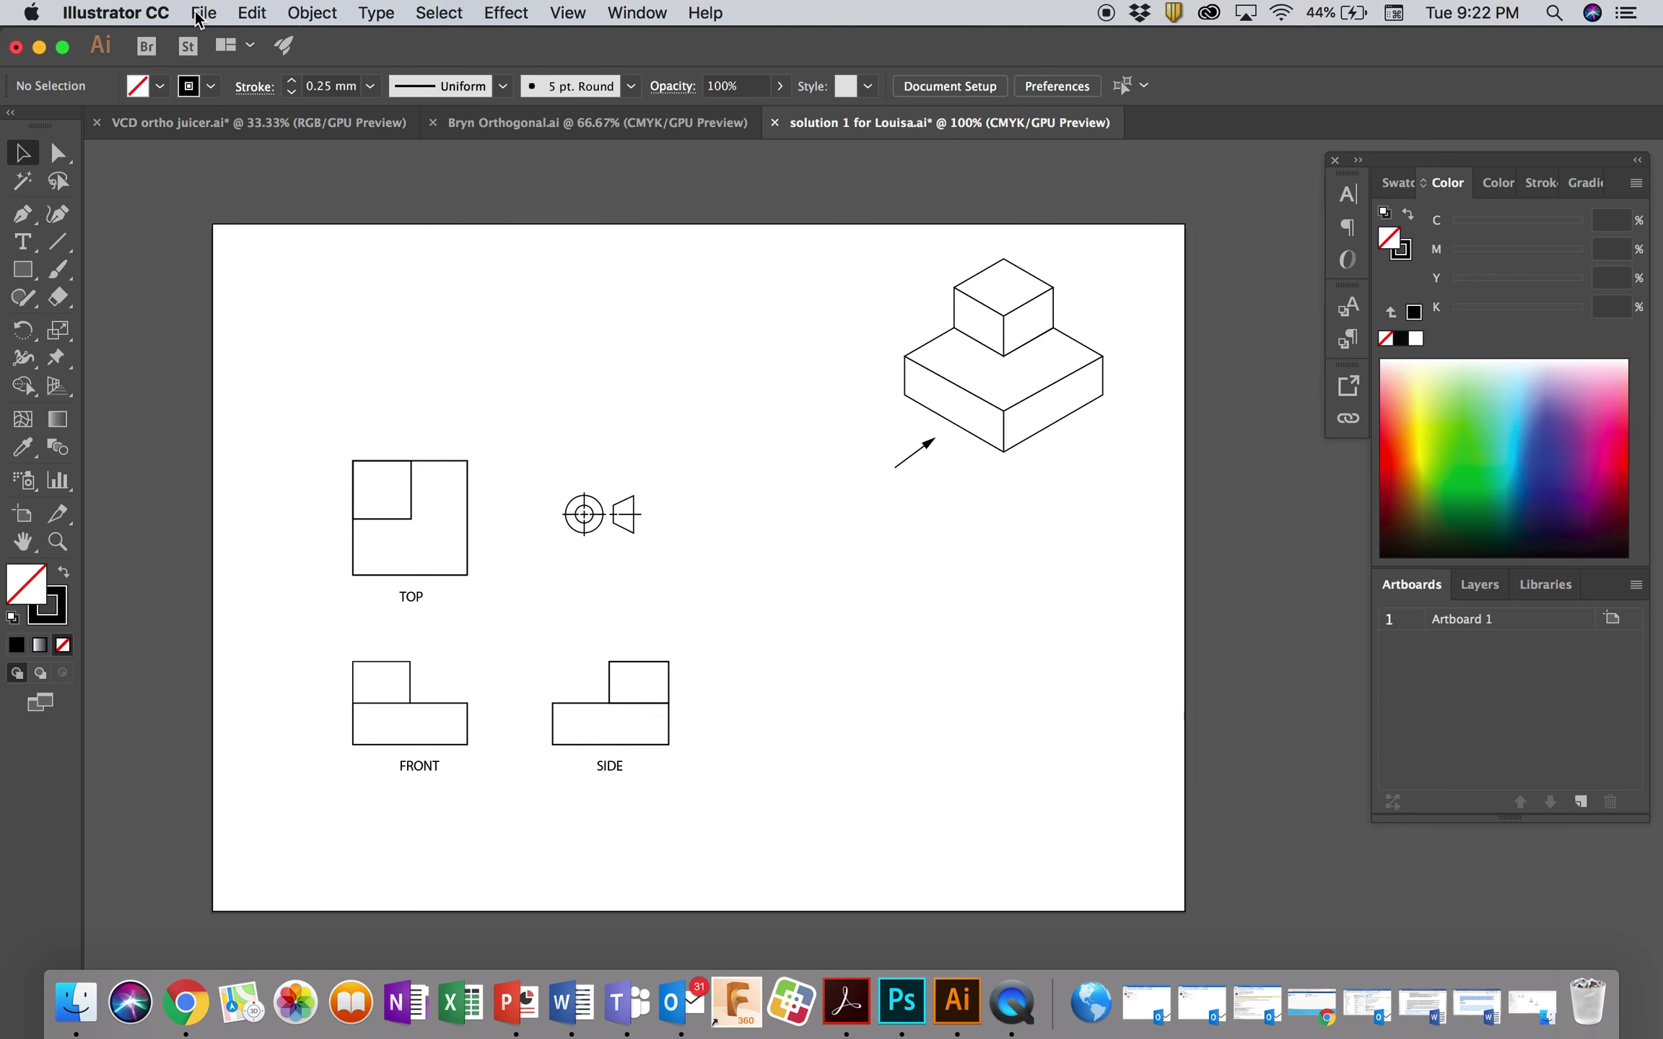
right_click(1037, 1021)
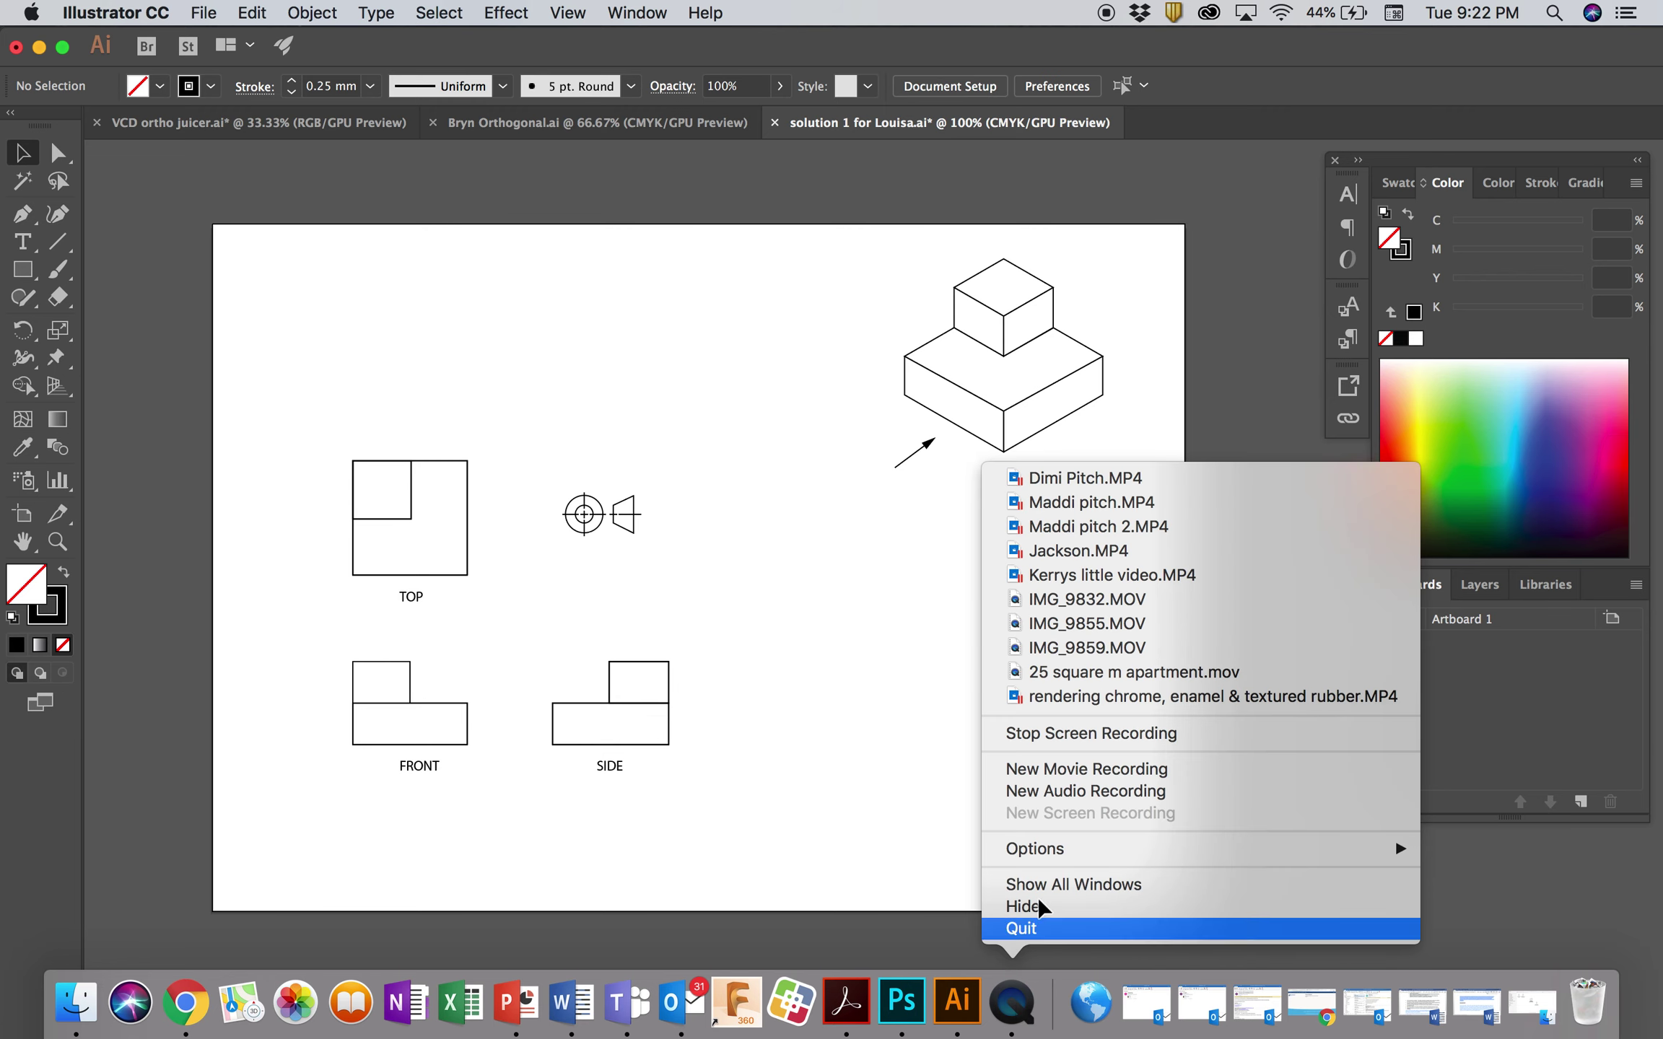